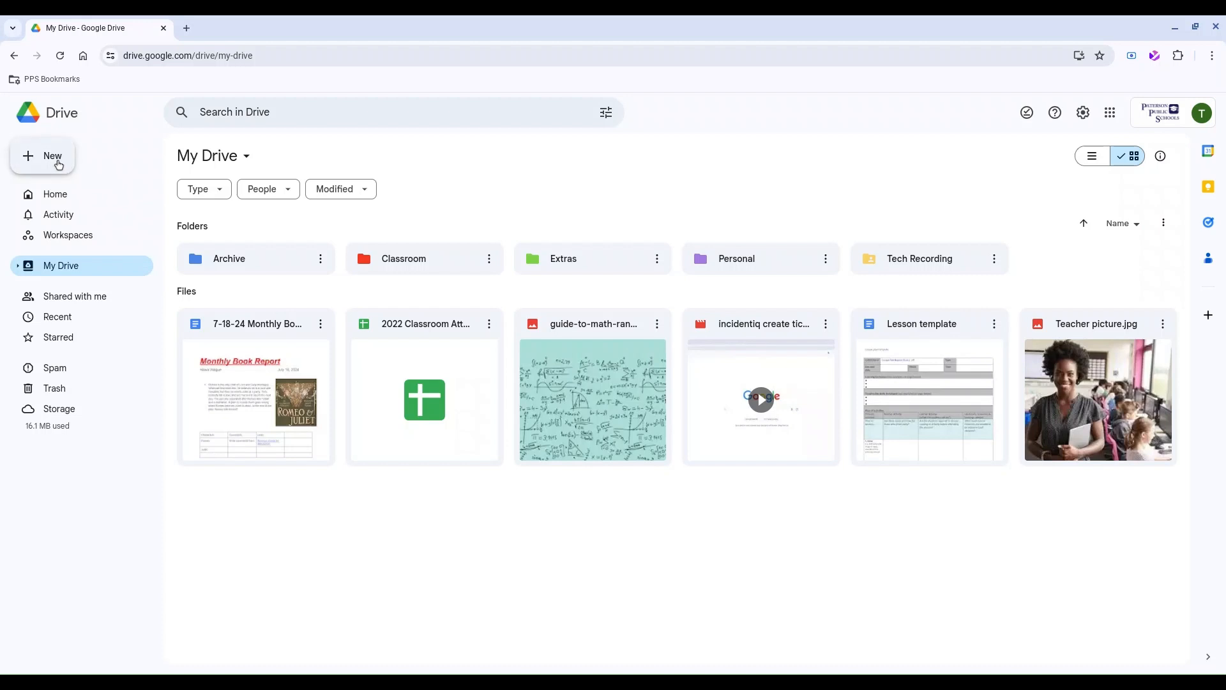
Upload '8 Google Calendar Tips for Productivity' from Downloads to My Drive and open it.
click(72, 156)
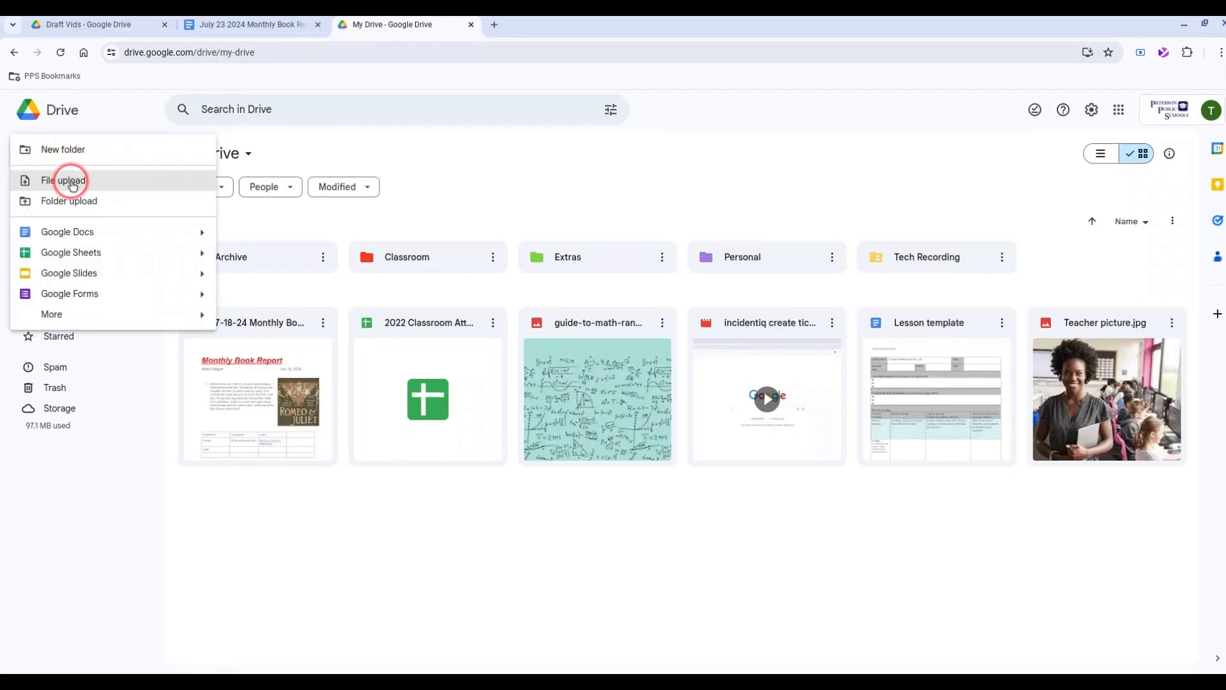
click(72, 183)
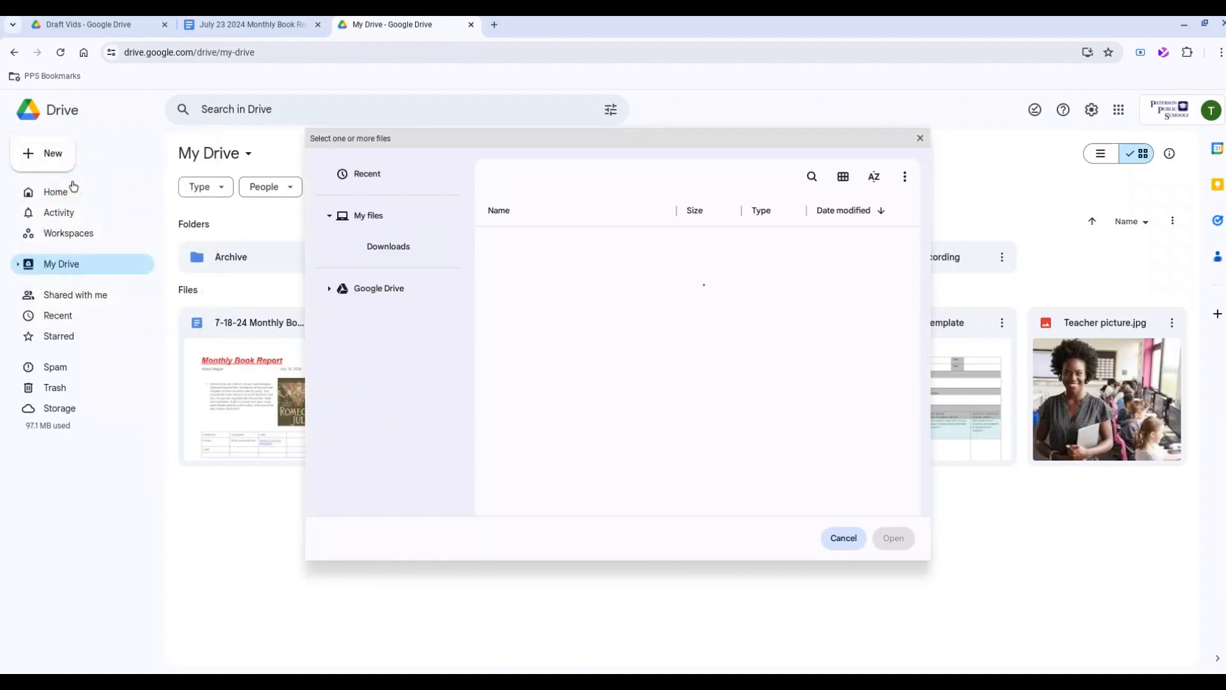
click(352, 255)
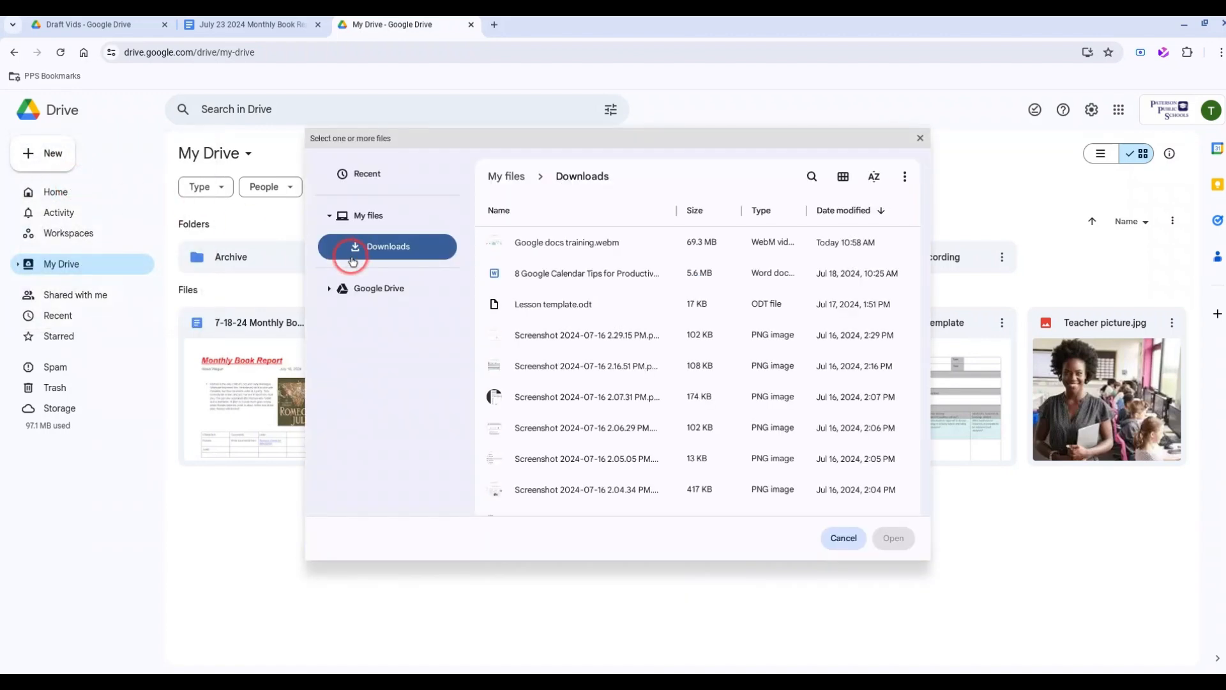
click(582, 281)
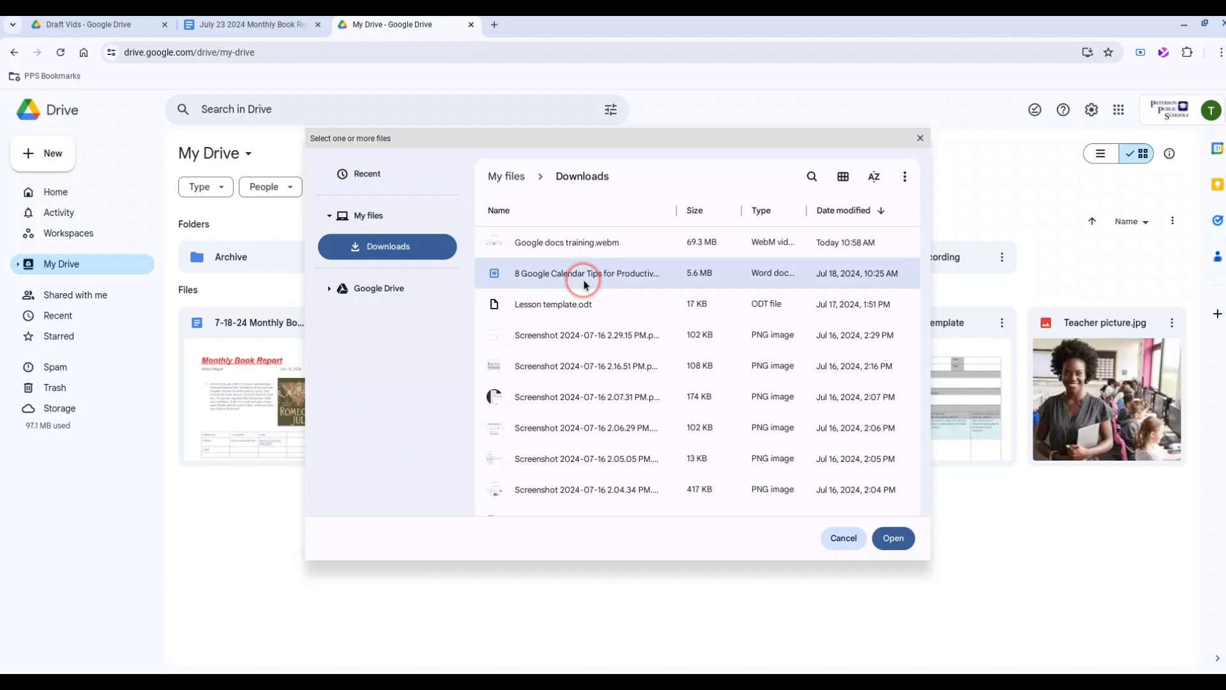
click(890, 538)
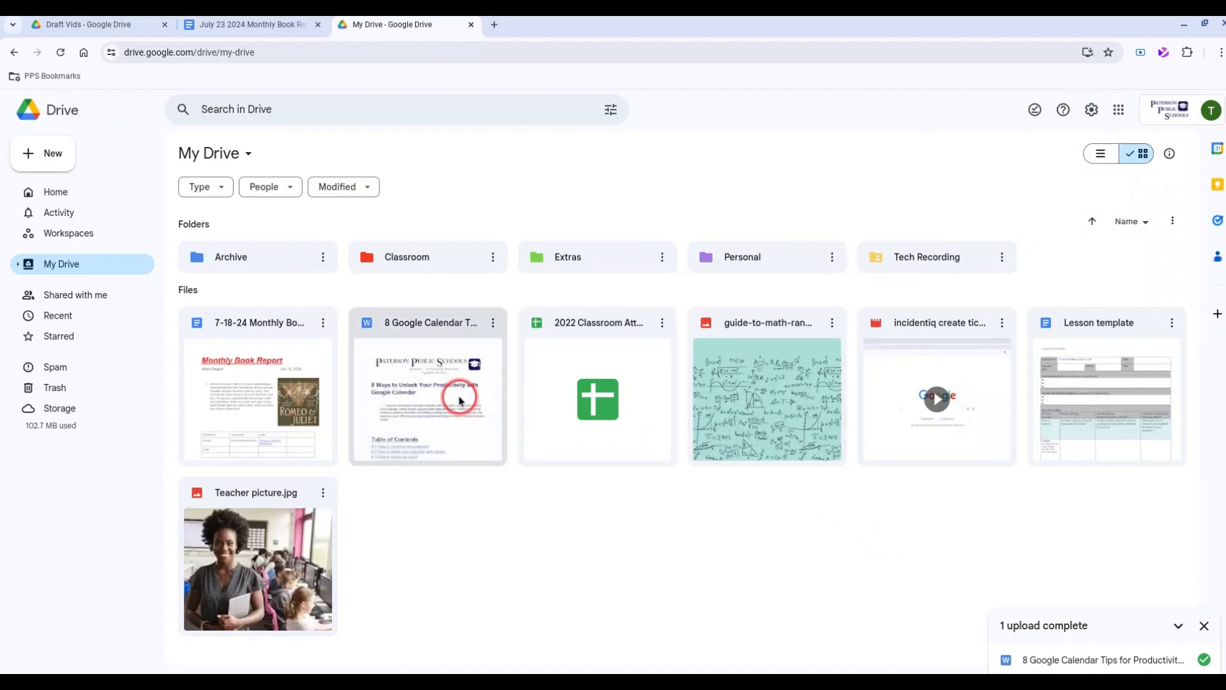
mouse_move(369, 330)
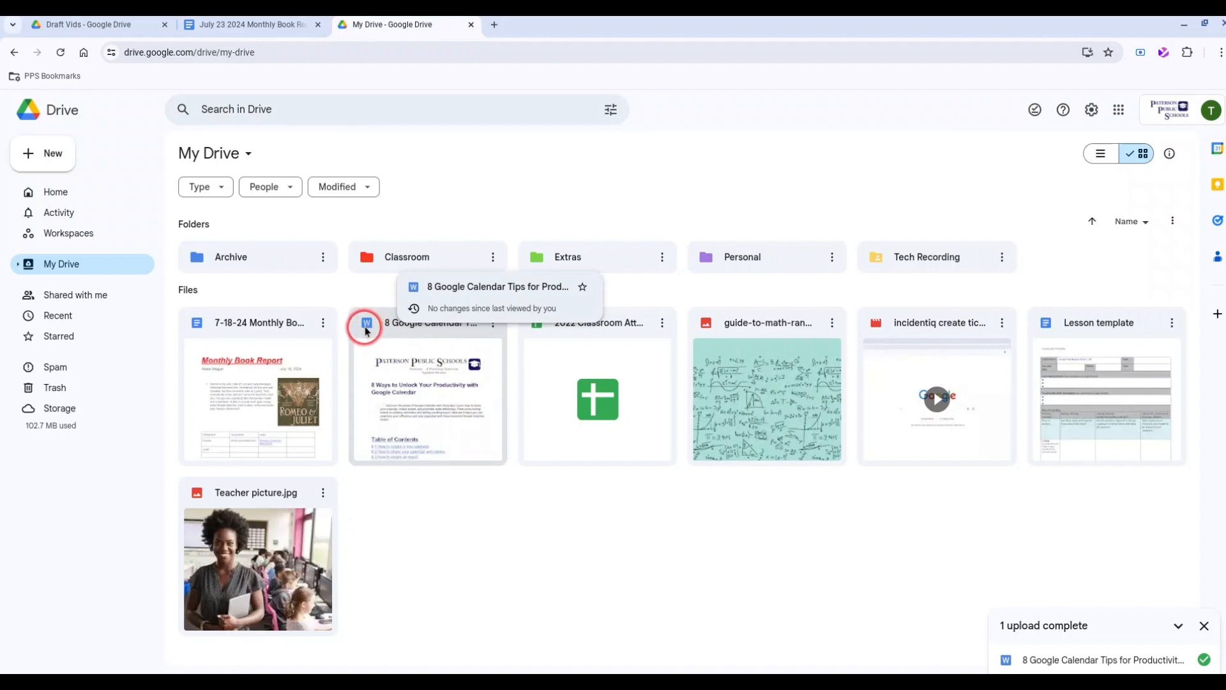
double_click(411, 386)
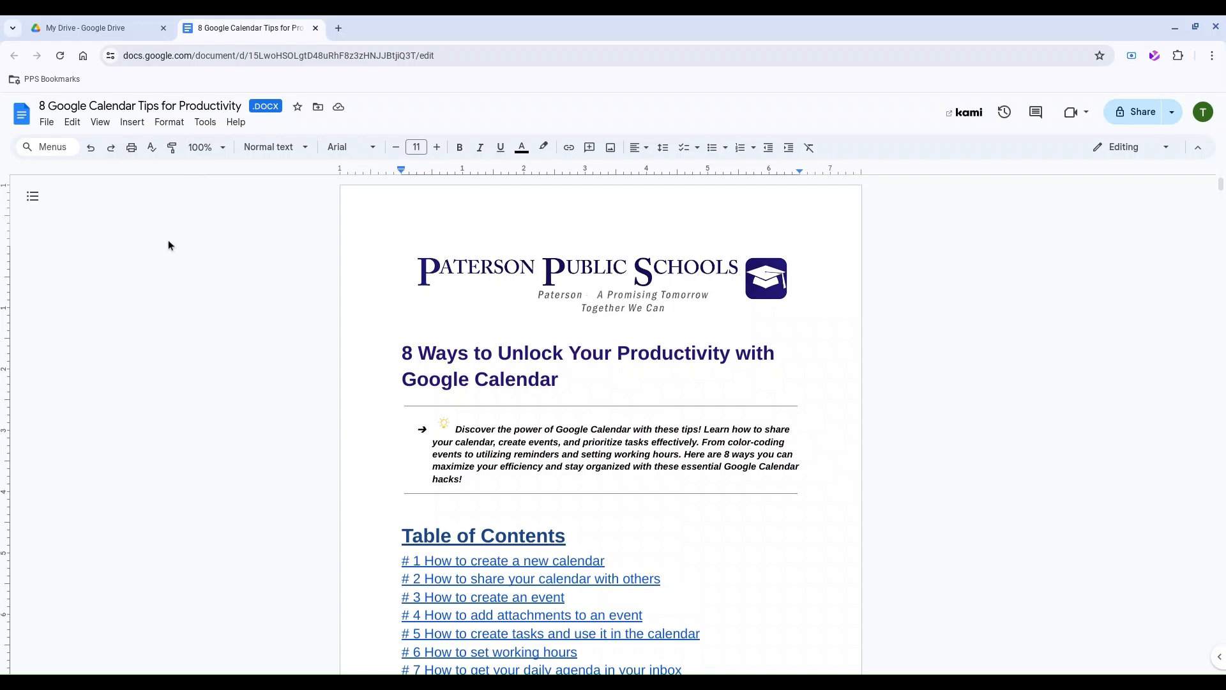
Save the calendar tips .DOCX as a Google Docs copy, then close both document tabs.
click(47, 125)
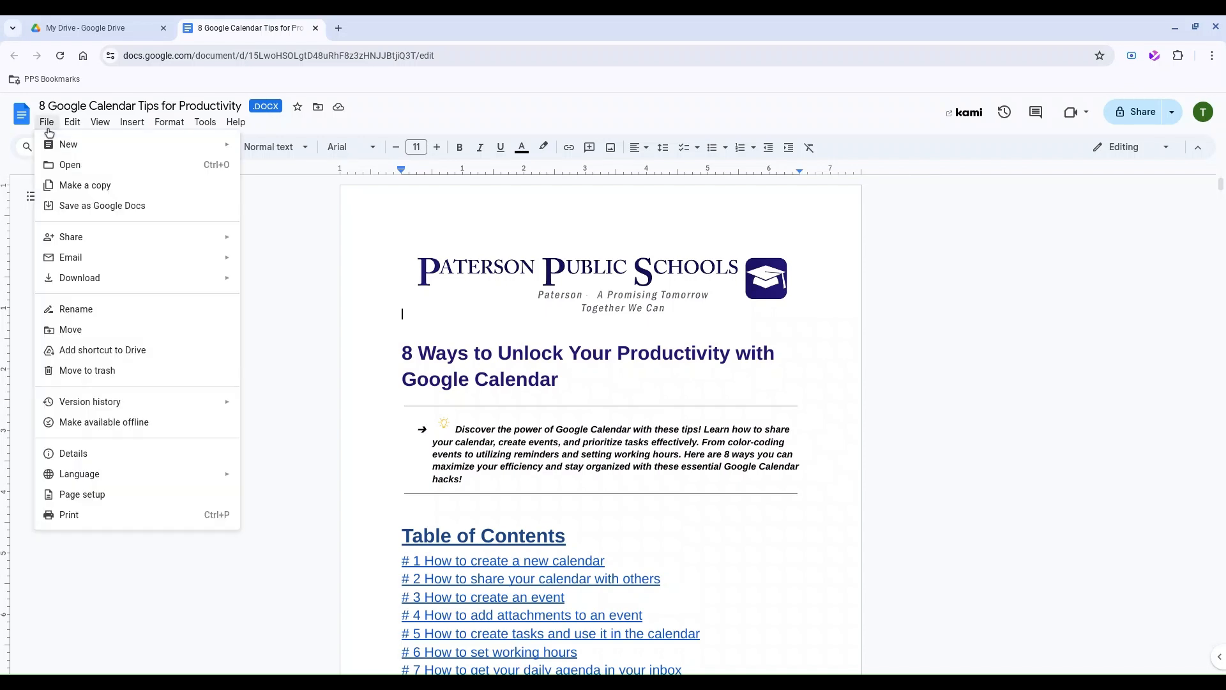
click(101, 206)
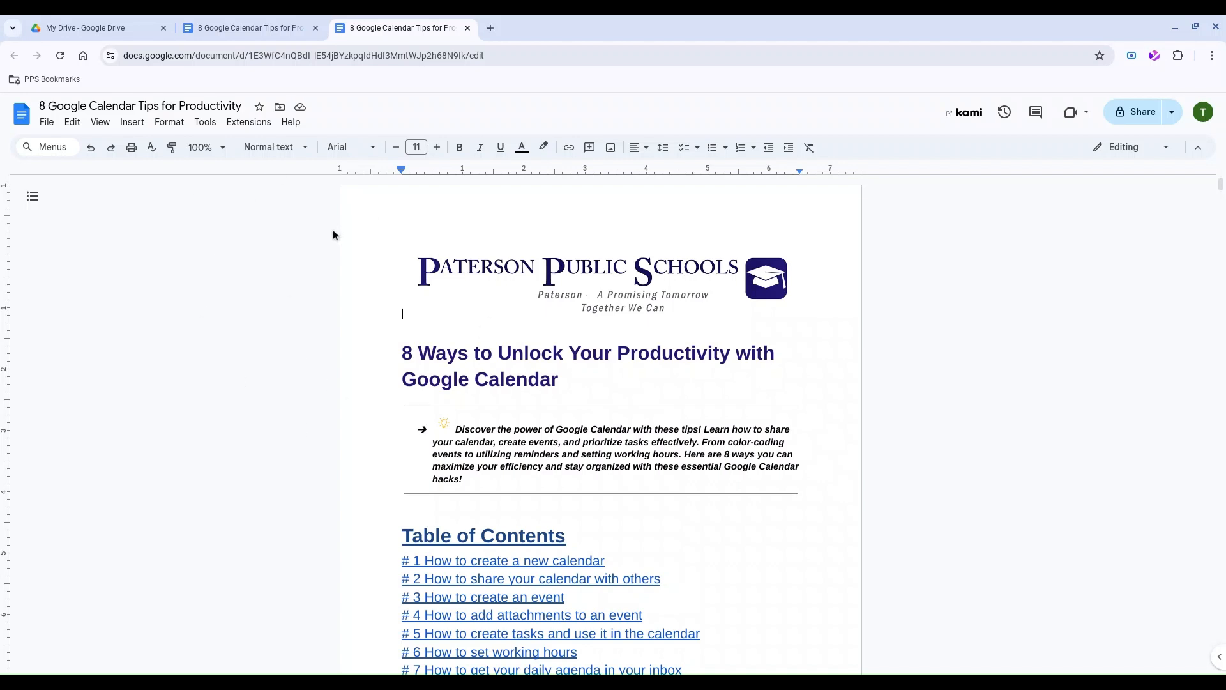
click(467, 28)
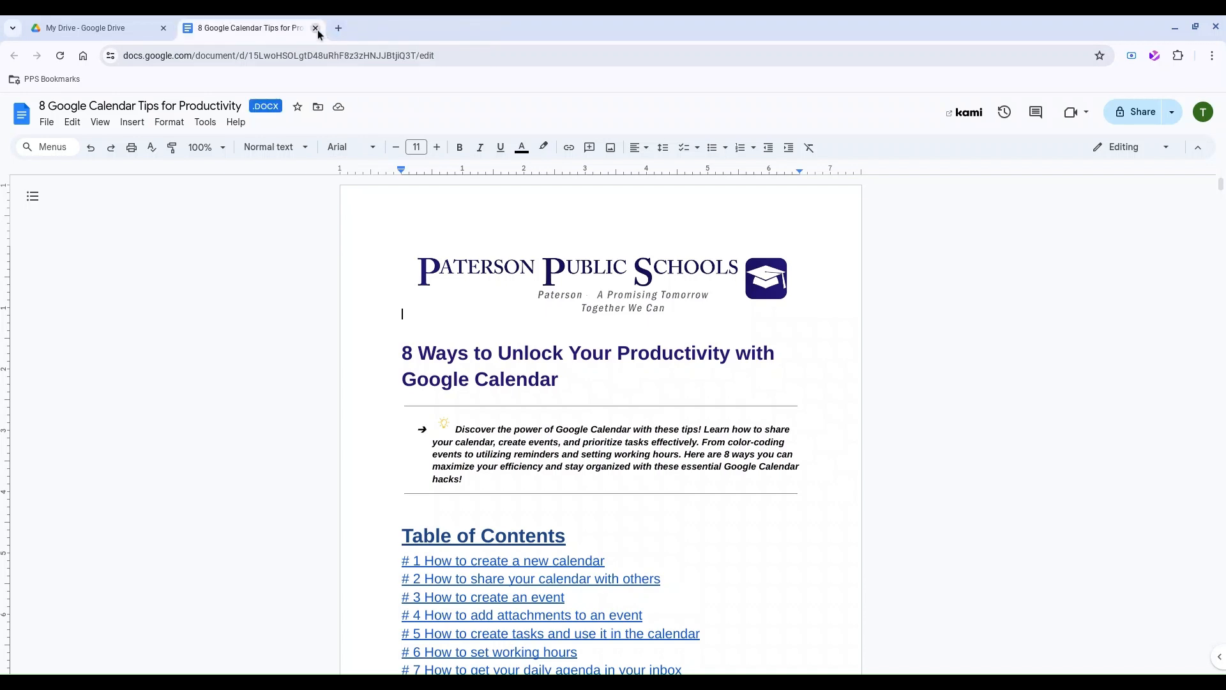
click(315, 28)
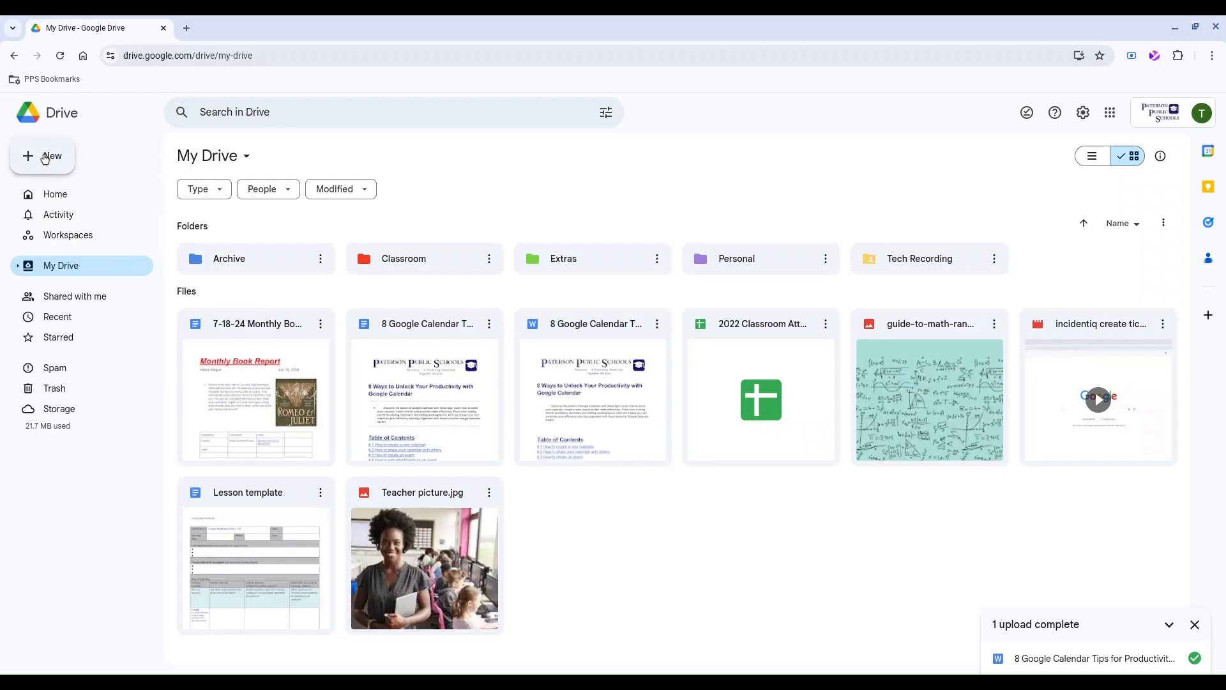
Launch Google Docs in a new tab from the Google apps grid.
click(44, 157)
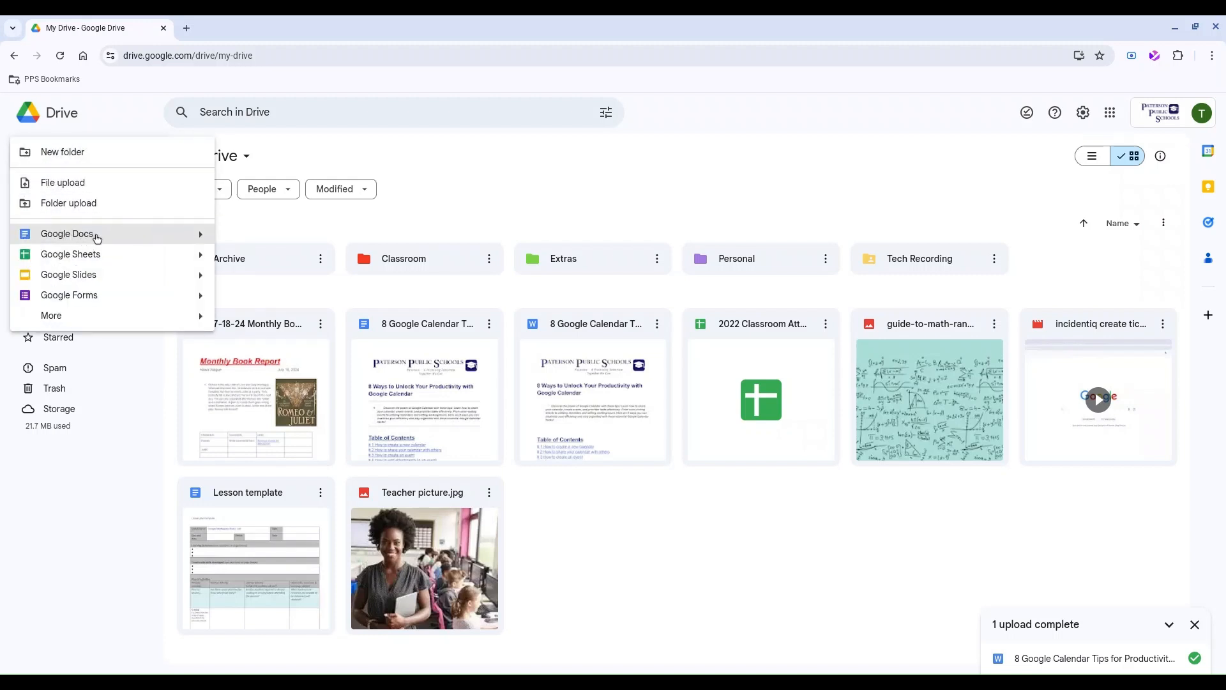
click(685, 574)
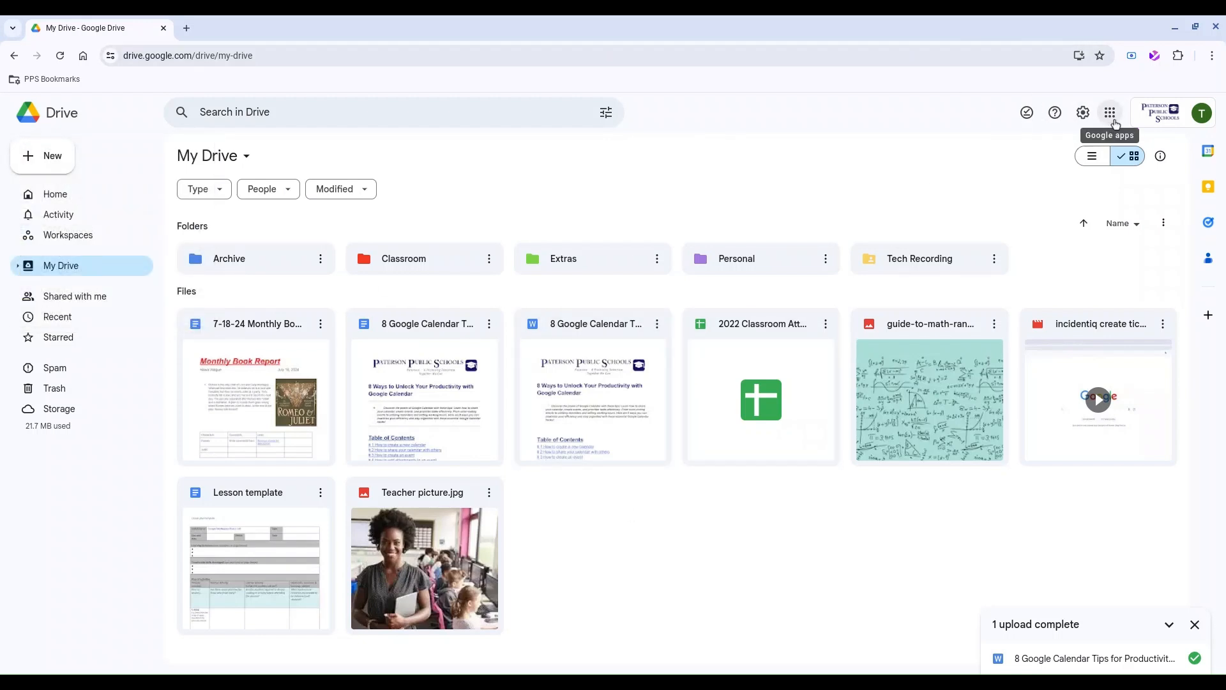
click(1112, 115)
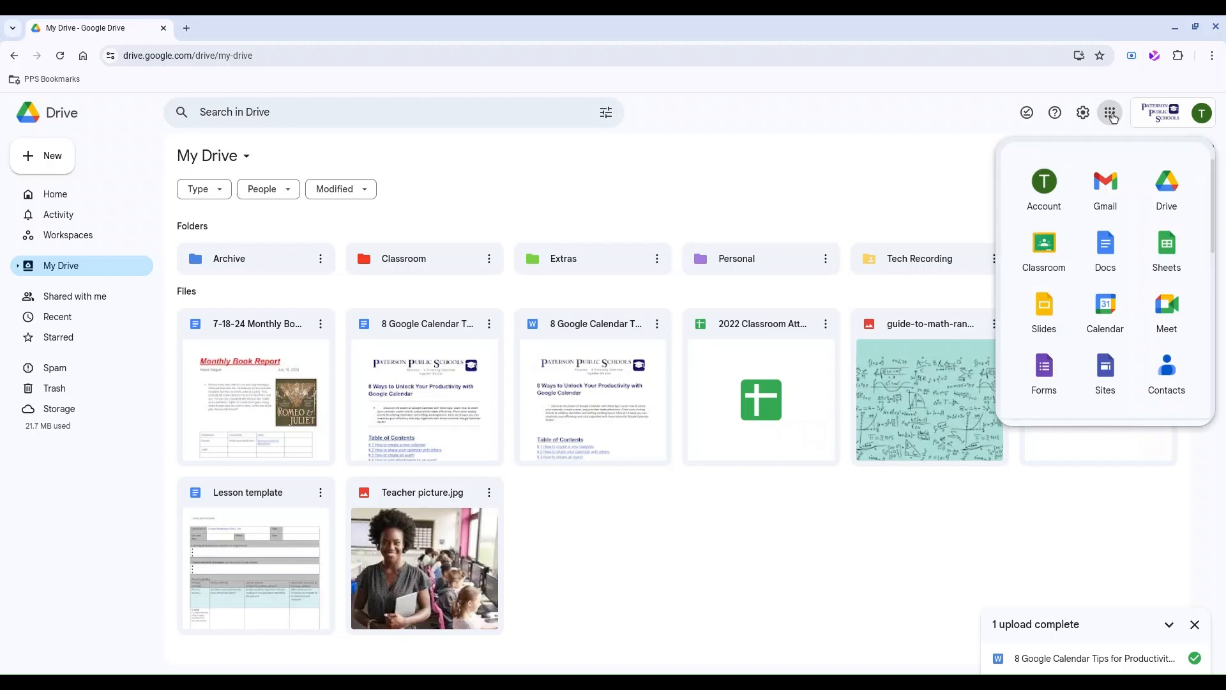
click(1118, 248)
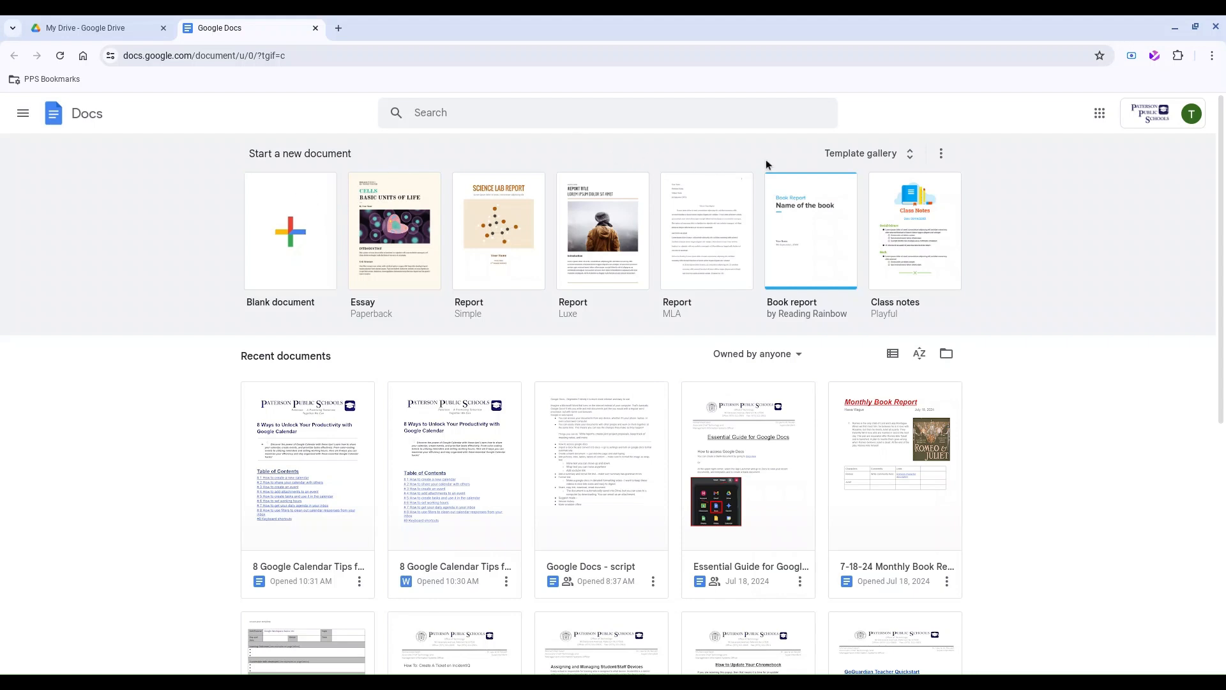
click(864, 156)
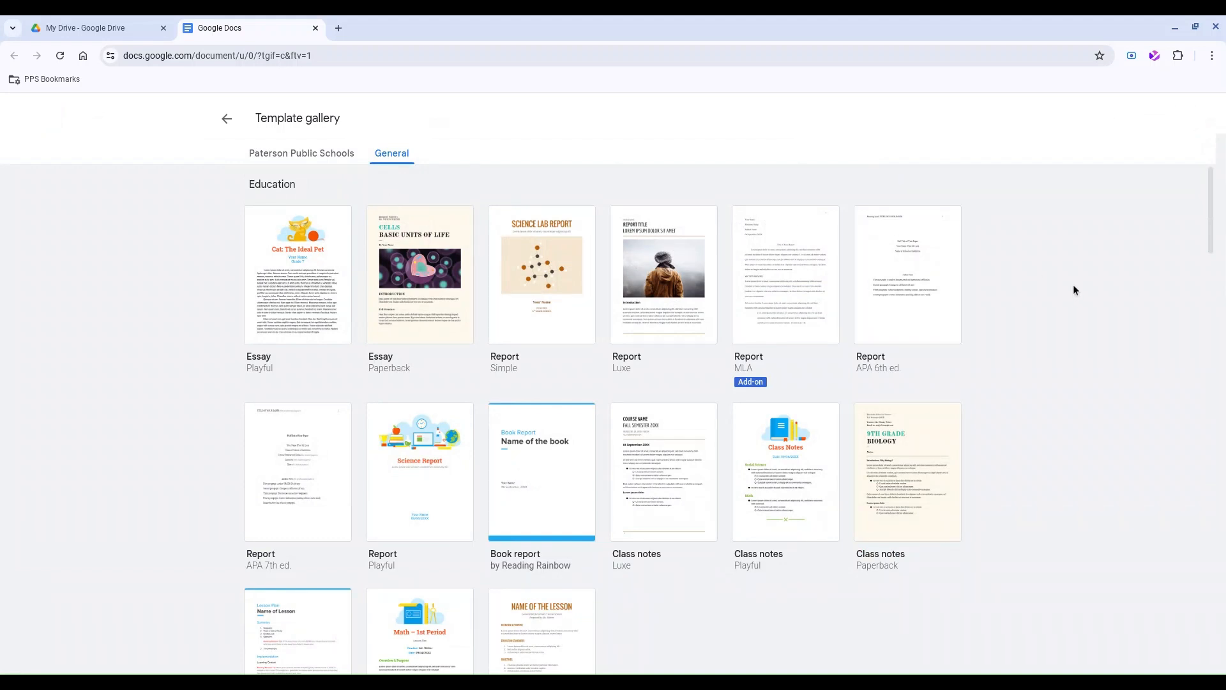
scroll(1074, 286, down, 8)
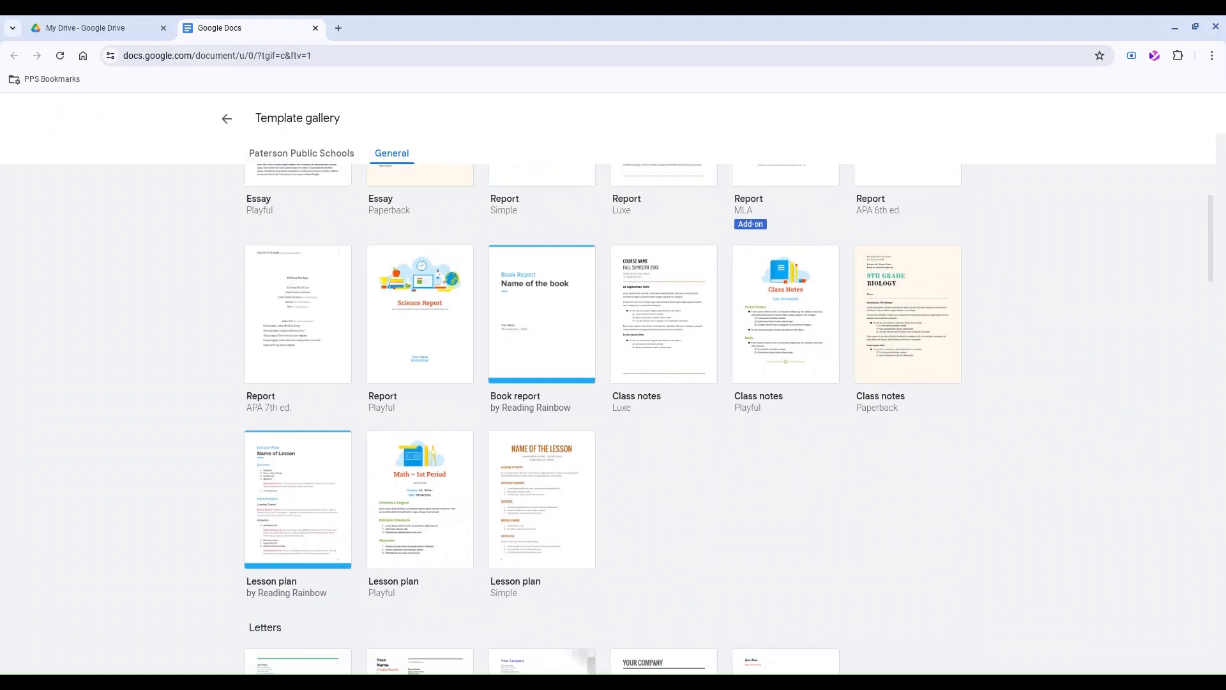
scroll(1074, 285, down, 7)
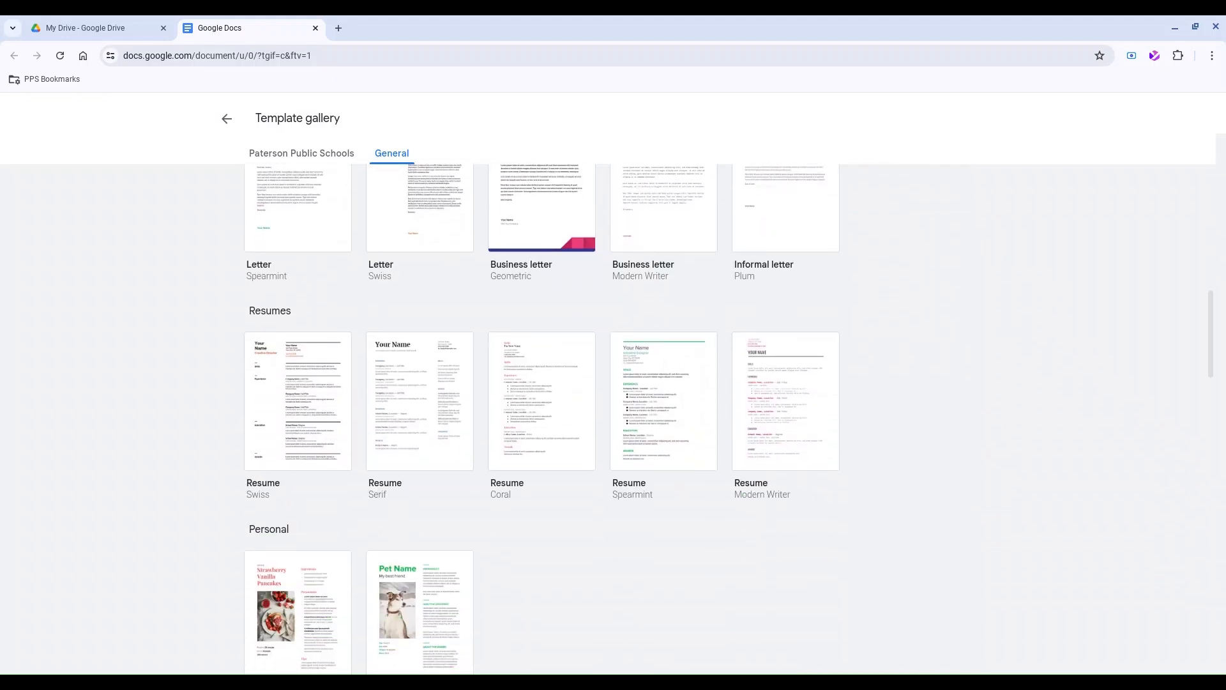
scroll(1074, 285, up, 14)
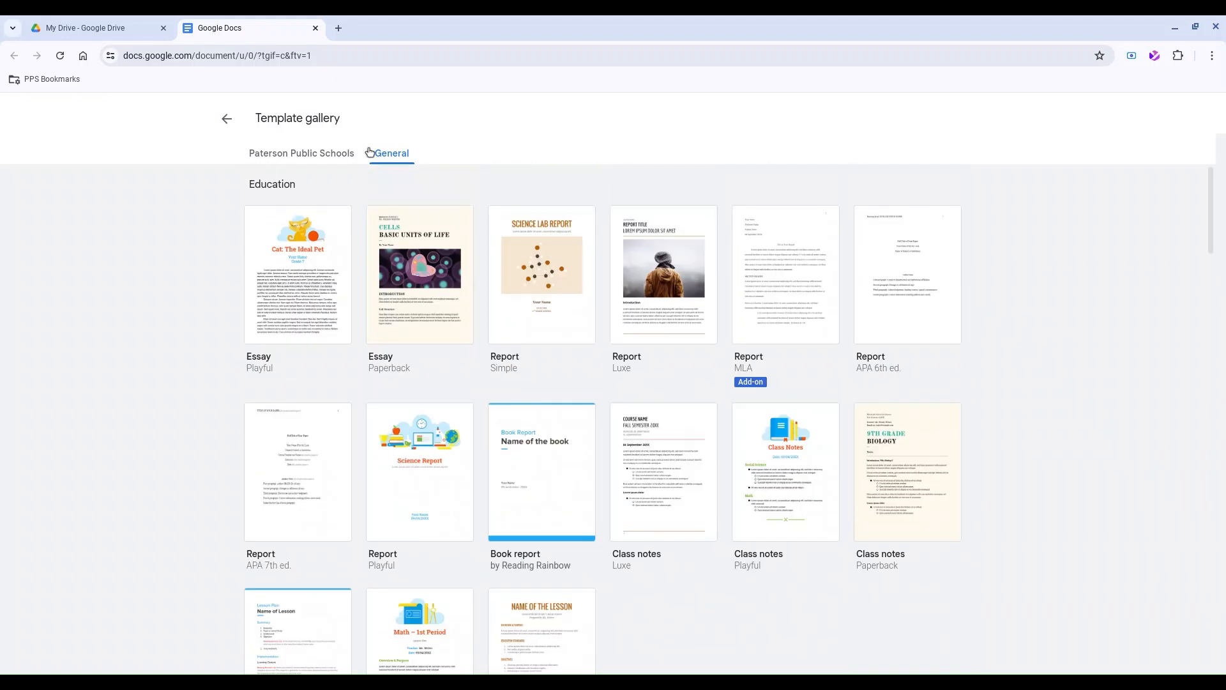
click(307, 156)
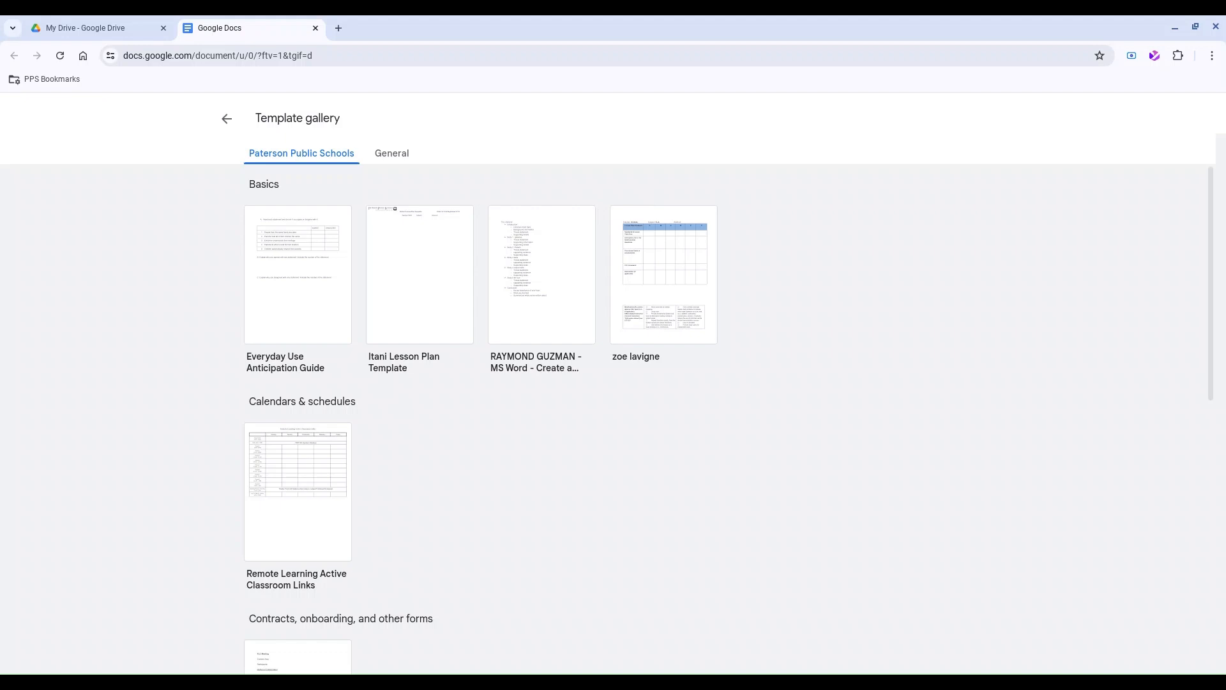
click(221, 131)
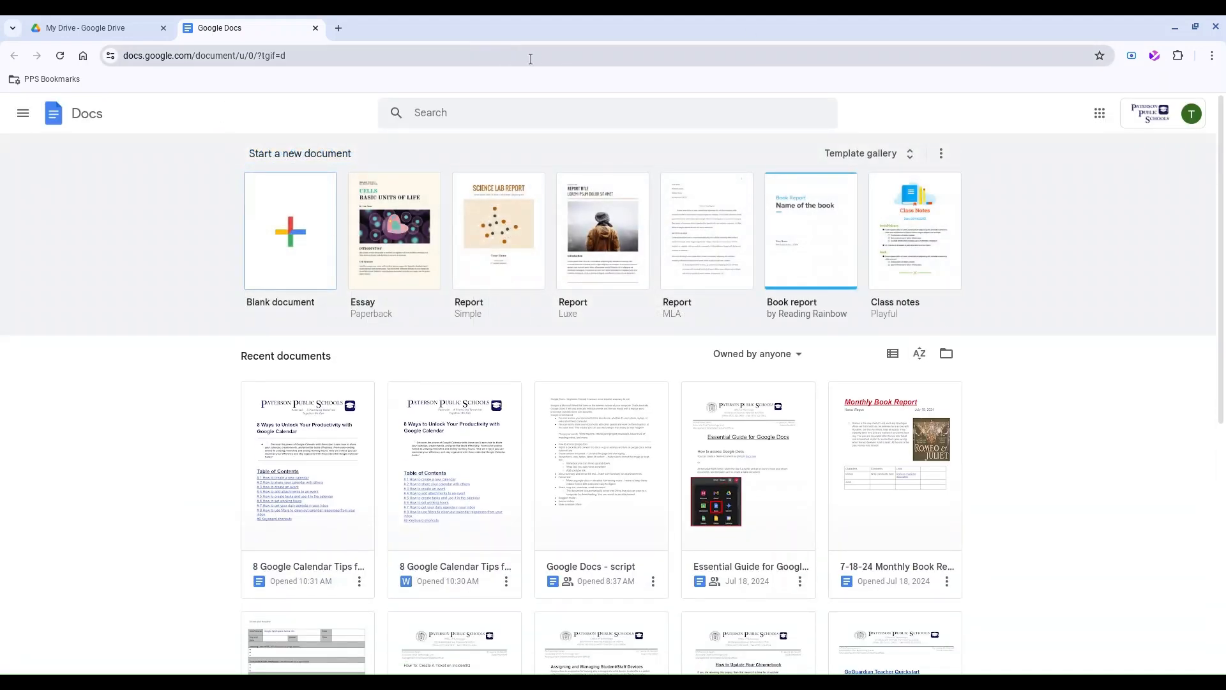
Create a new blank Untitled document via the docs.new address.
click(567, 59)
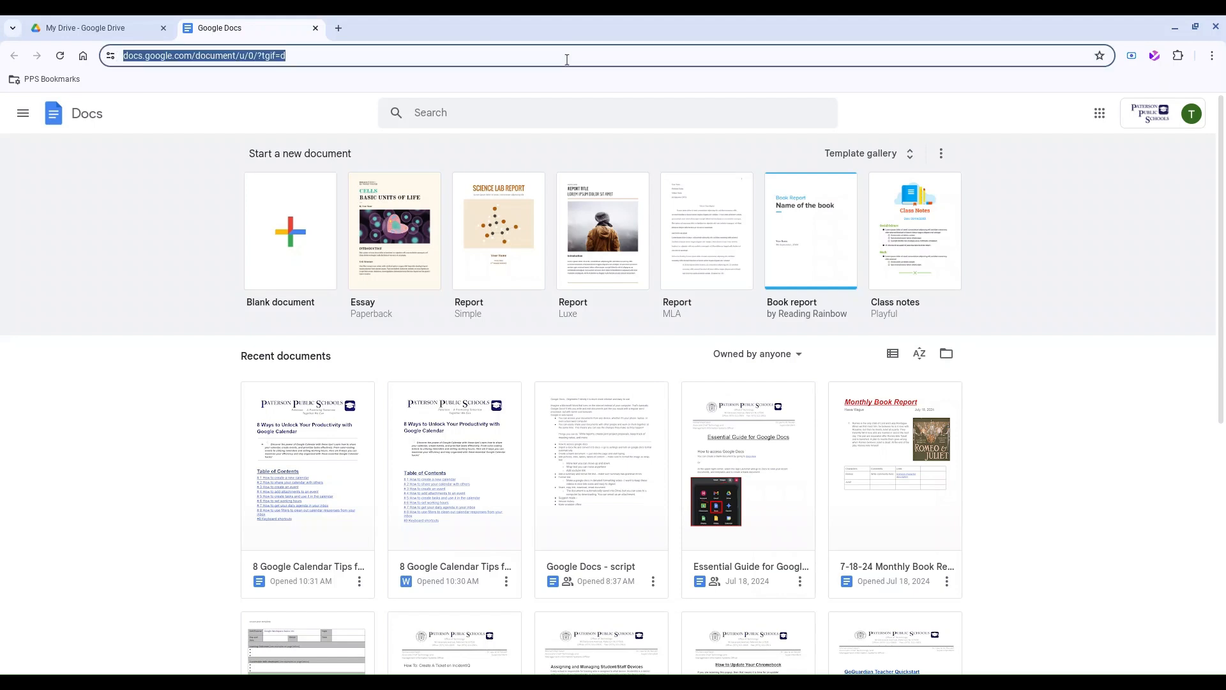
text(docs.new)
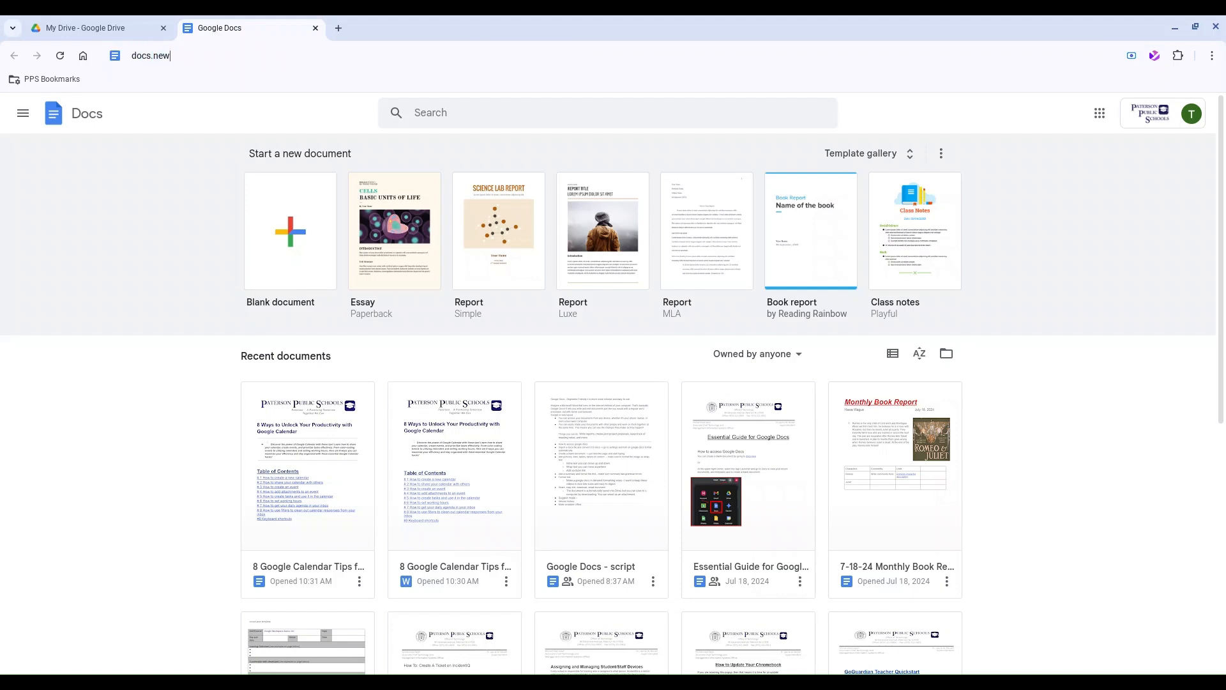
key(Return)
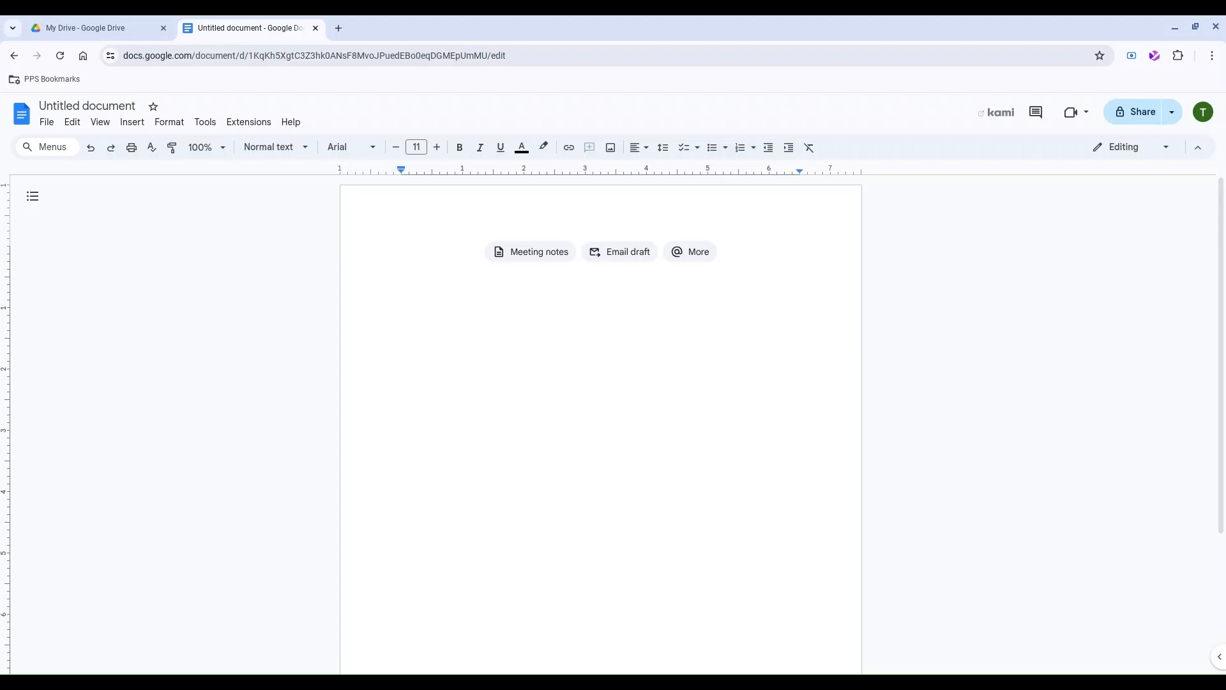
Type 'Monthly Book Report', then the student's name and July 23, 2024 on the next line.
text(Monthly Book Report)
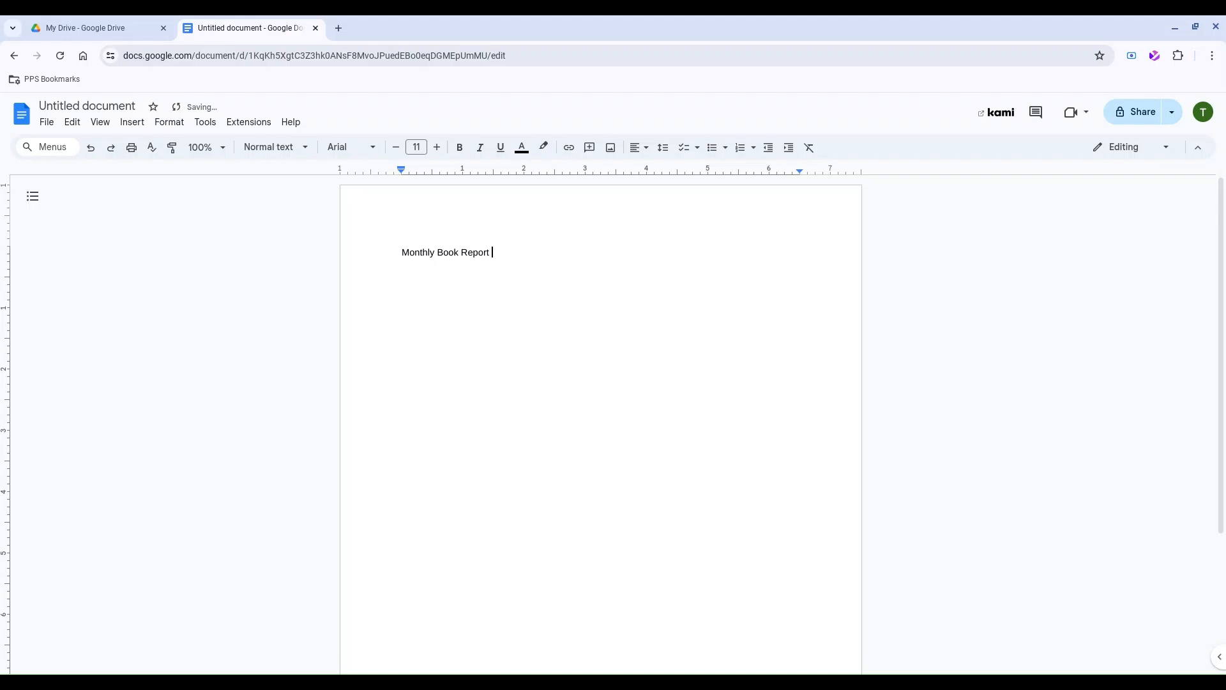
key(Return)
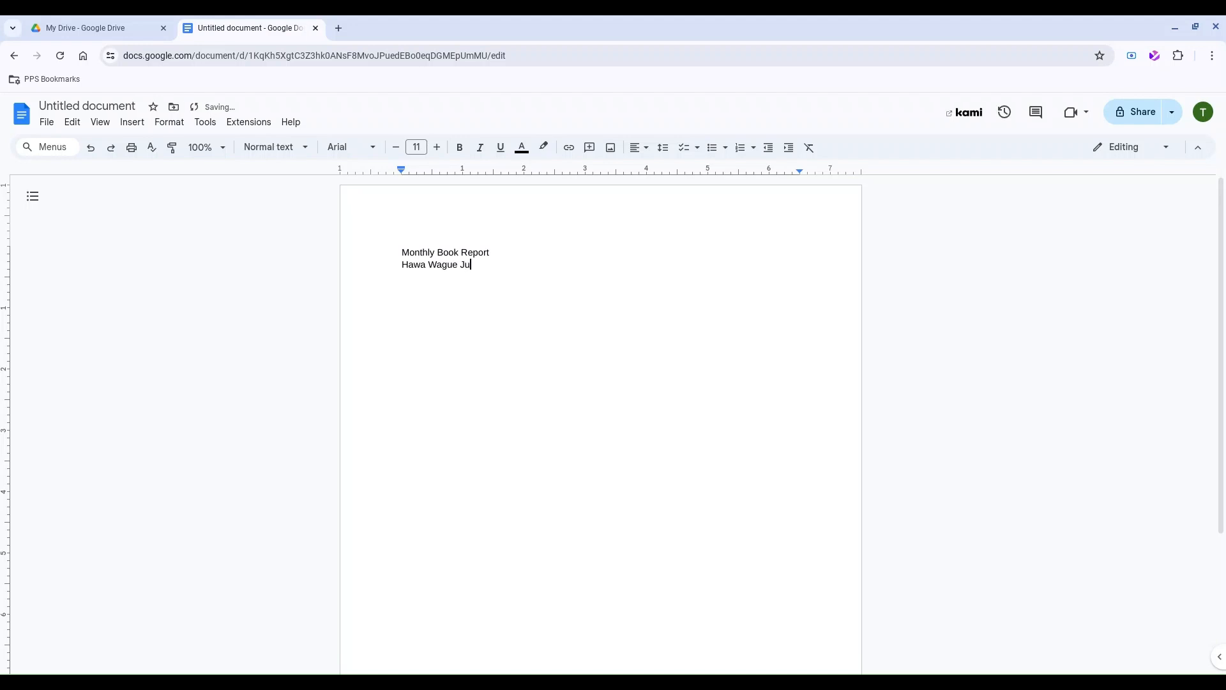
text(ly 23, 2024)
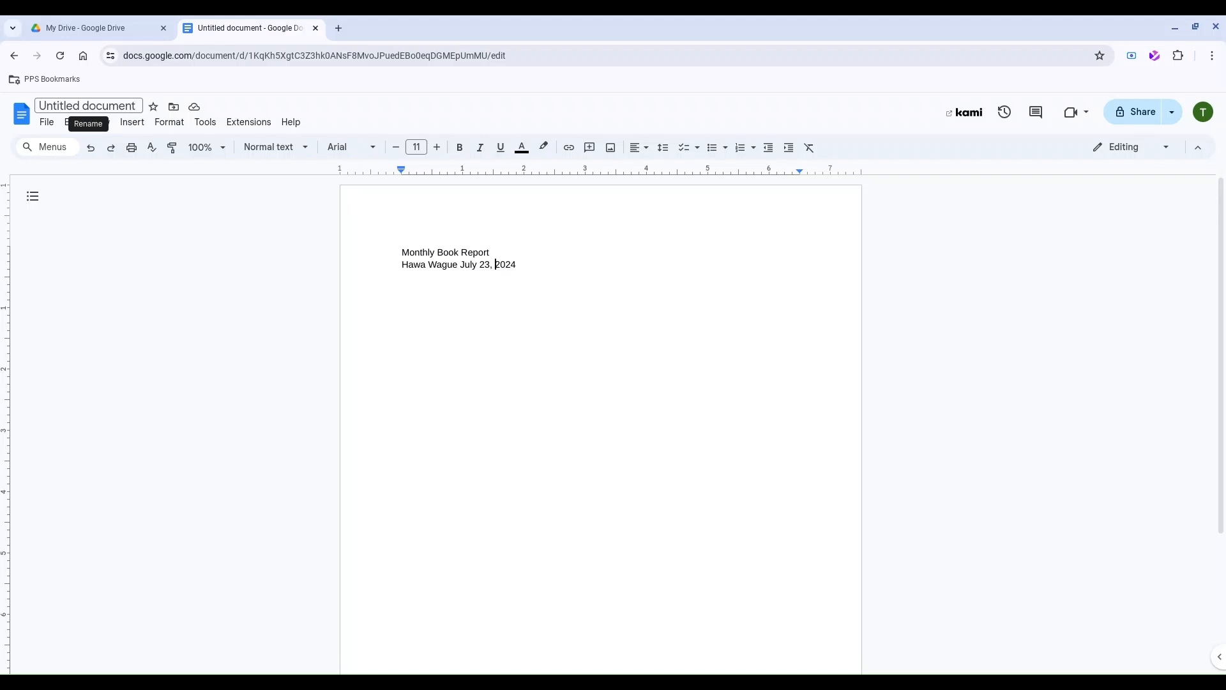
Prefix the document title with 'July 23 2024' to name it 'July 23 2024 Monthly Book Report'.
click(106, 107)
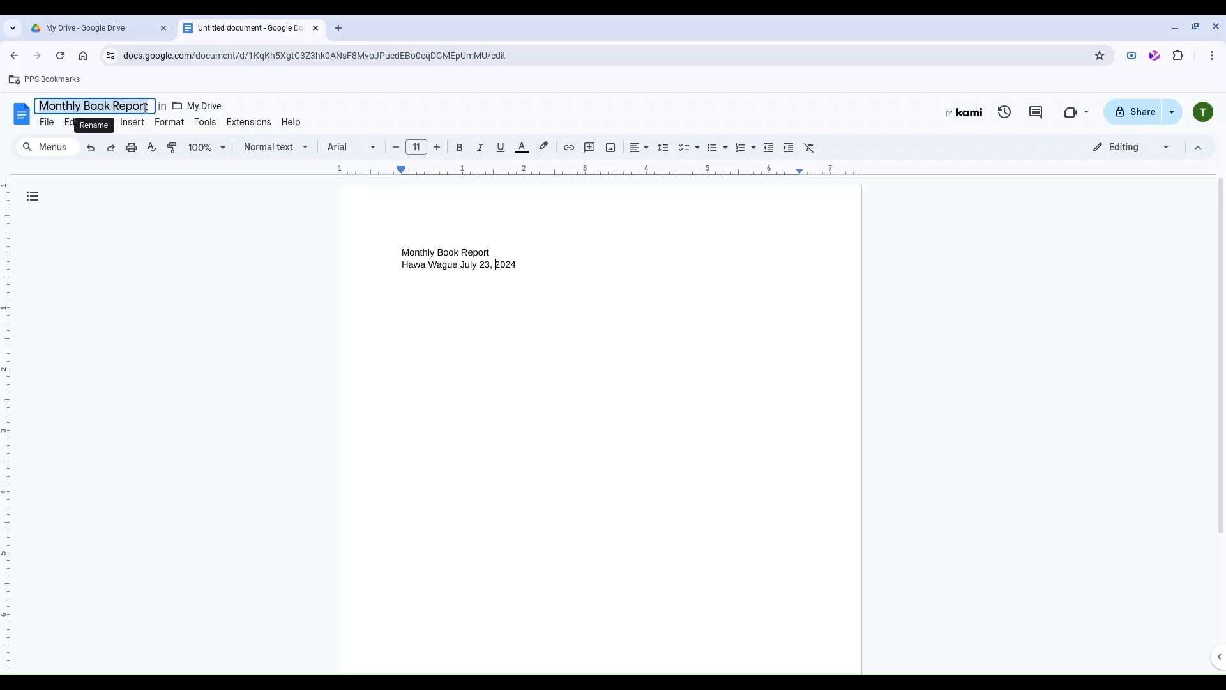
click(40, 106)
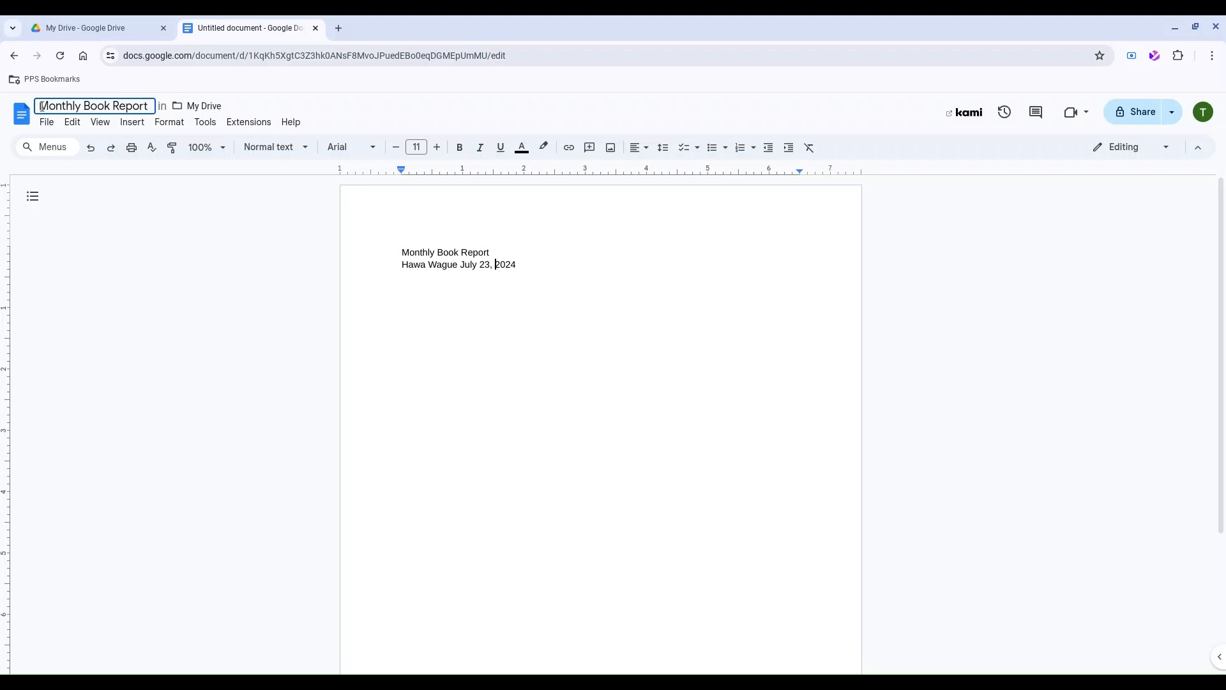
text(July)
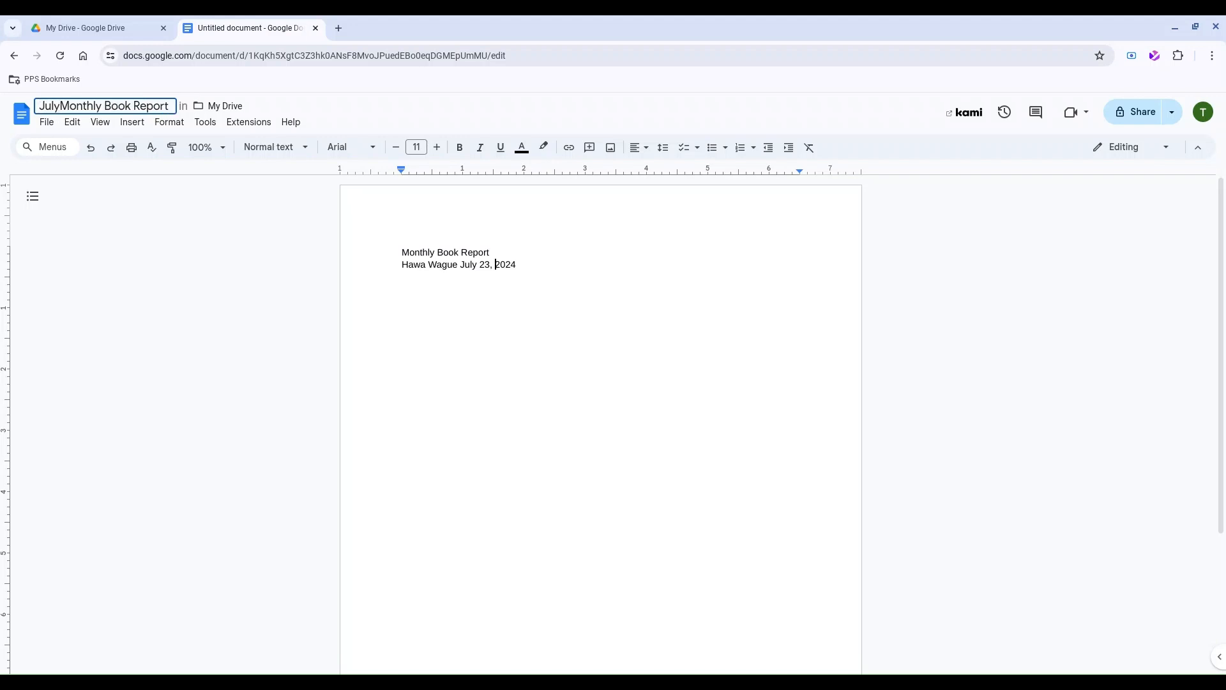
text( 23 202)
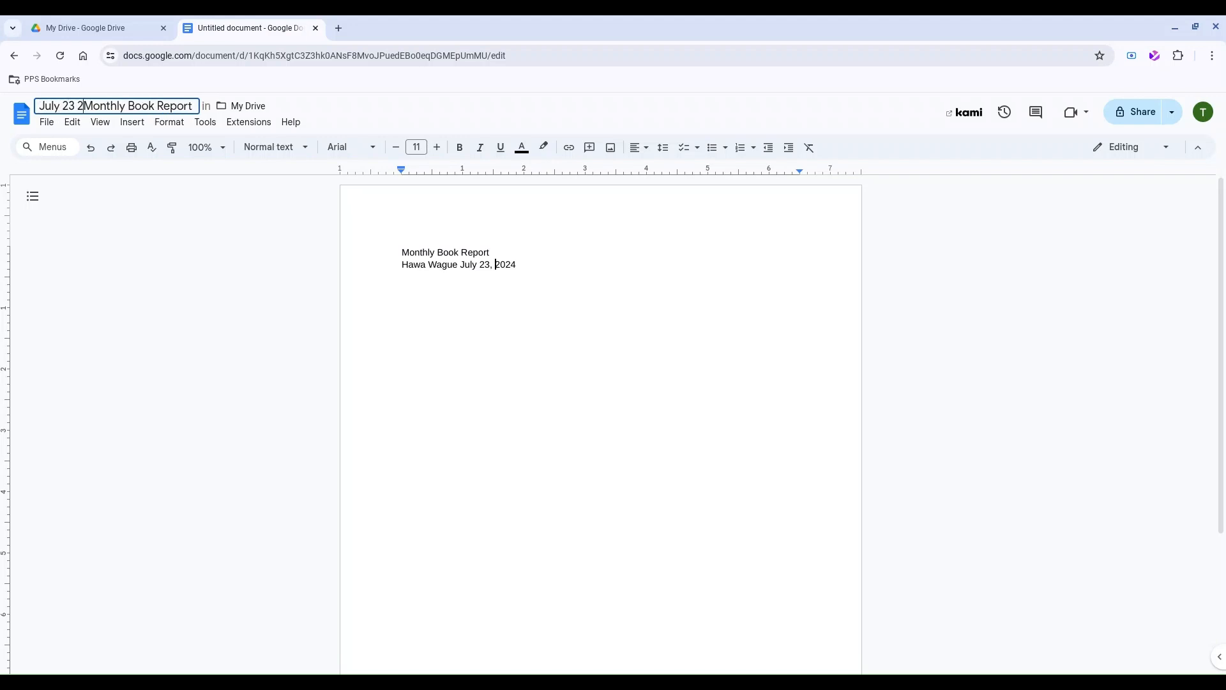
text(4)
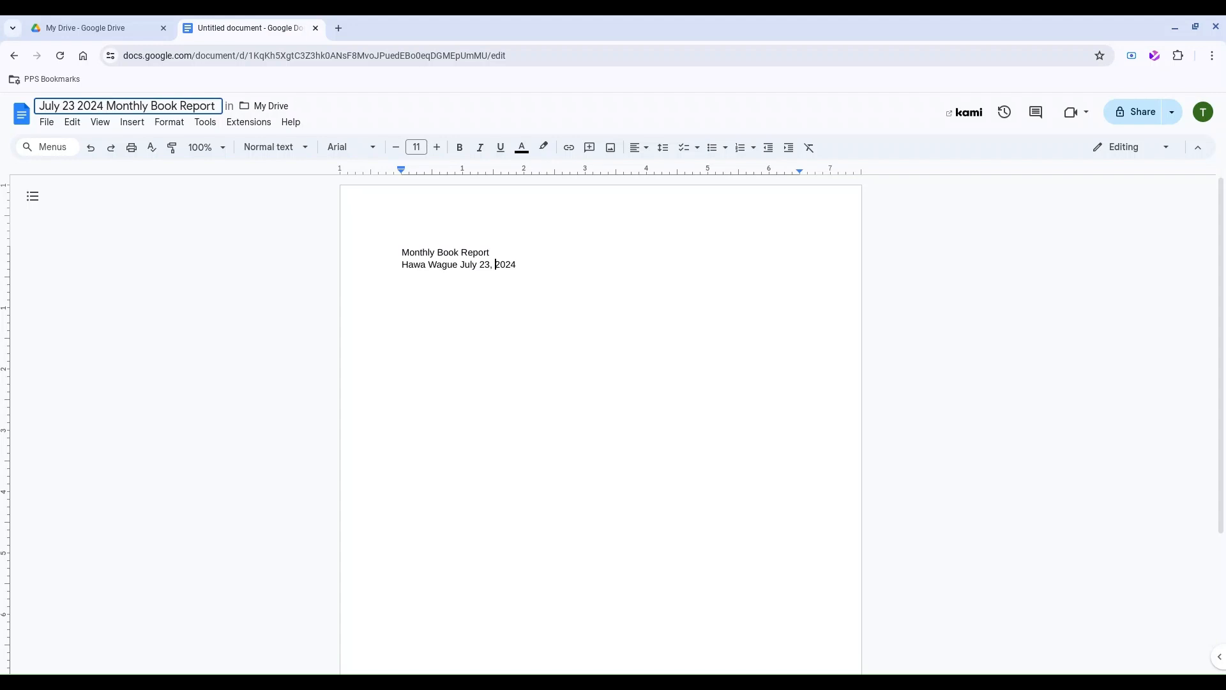
click(142, 243)
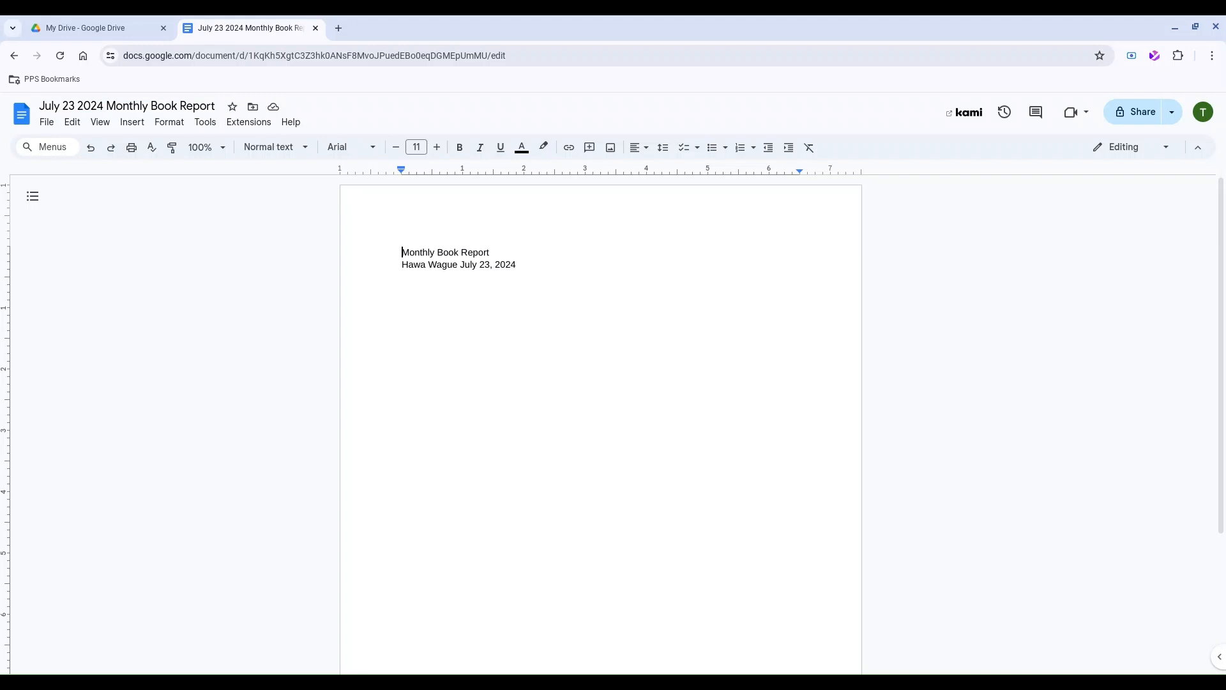
Apply the Title style to the 'Monthly Book Report' heading.
drag(493, 253, 403, 255)
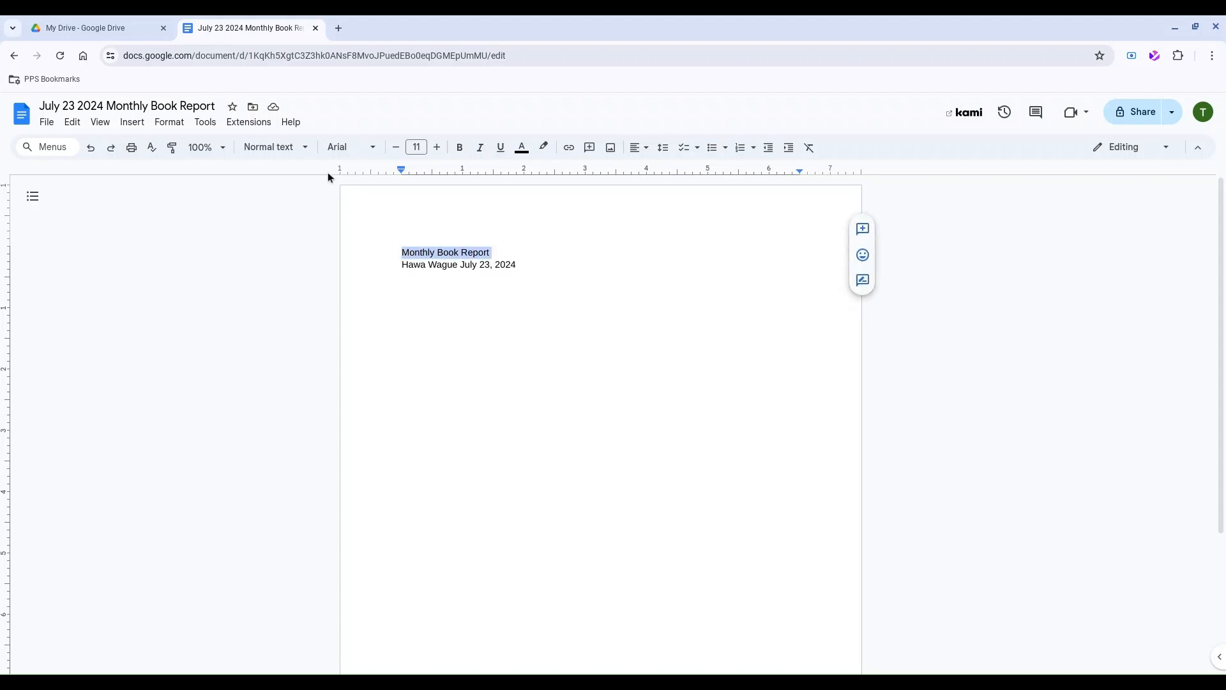
click(286, 152)
mouse_move(295, 225)
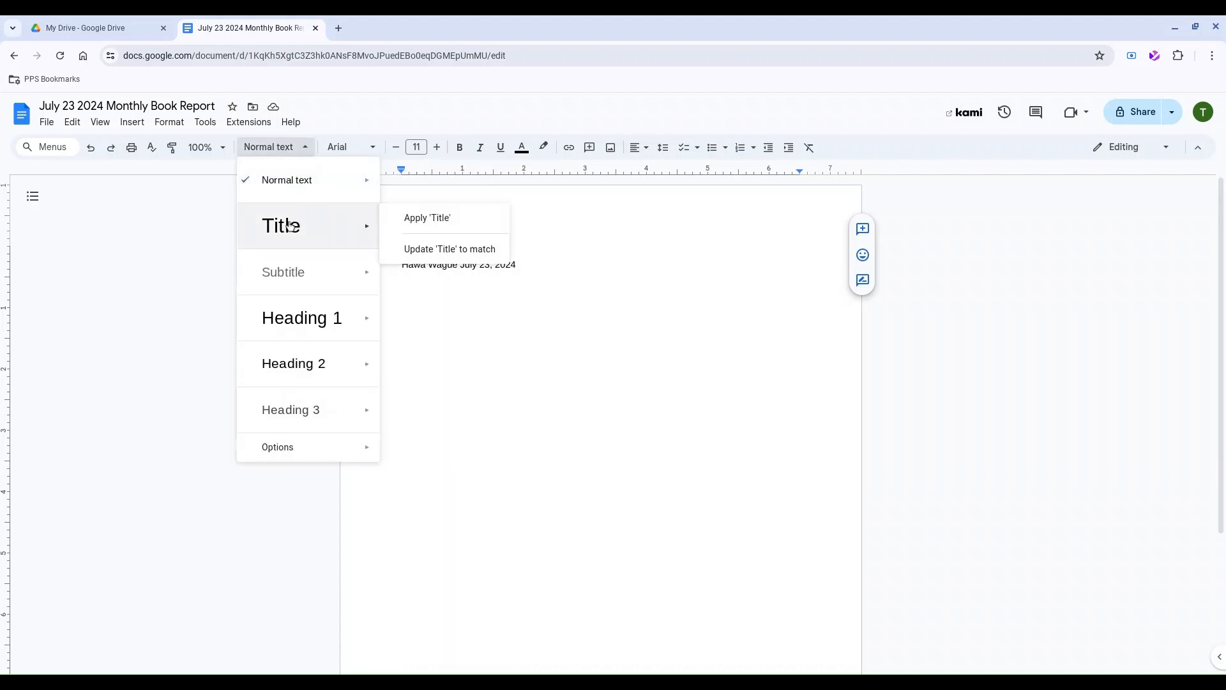
click(325, 226)
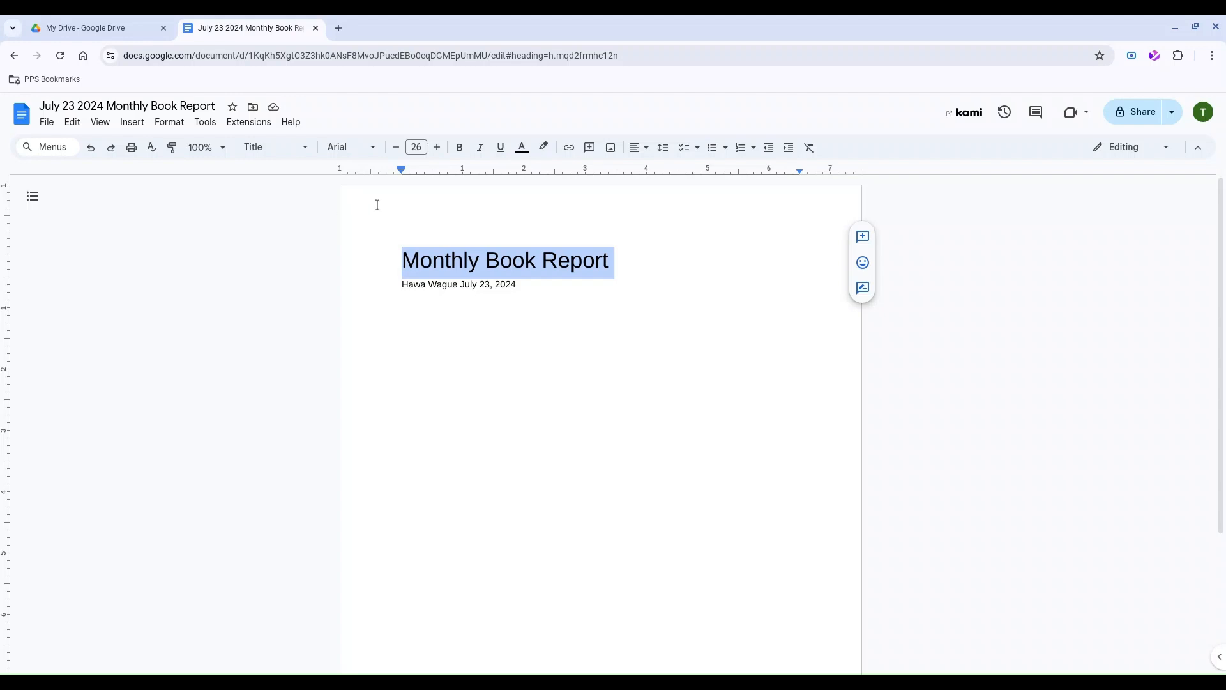
Make the heading 32 pt, bold, italic, underlined and red.
click(438, 149)
click(438, 149)
click(438, 149)
click(438, 149)
click(438, 149)
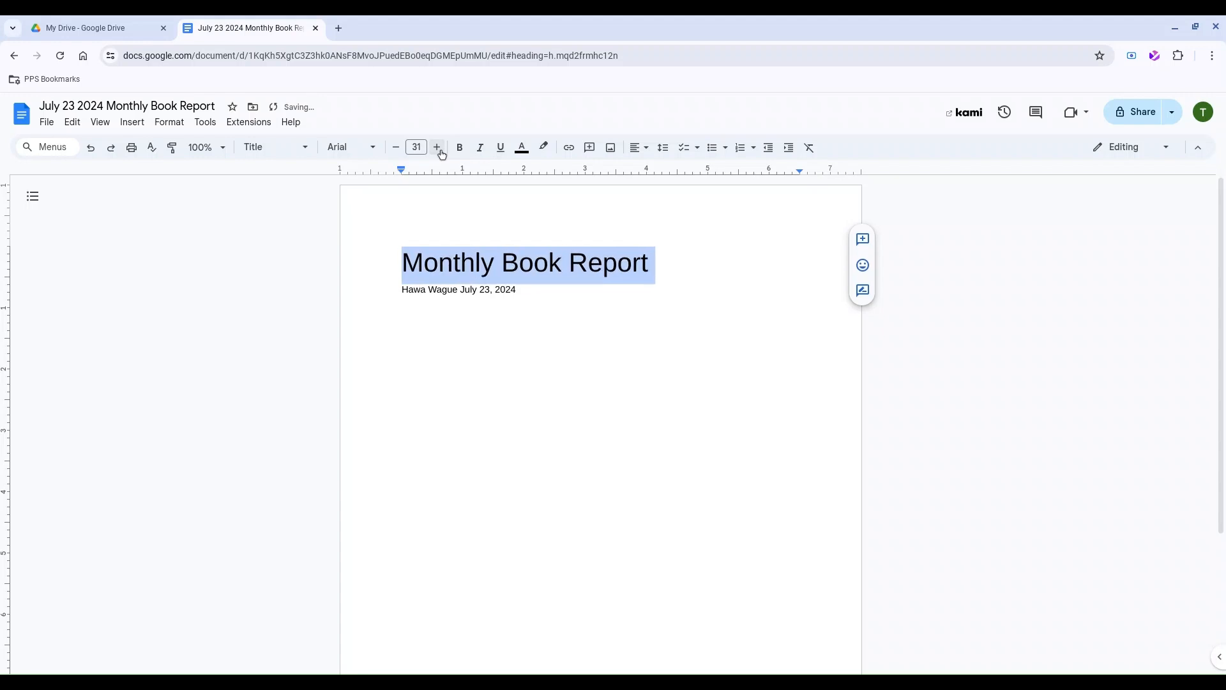
click(438, 149)
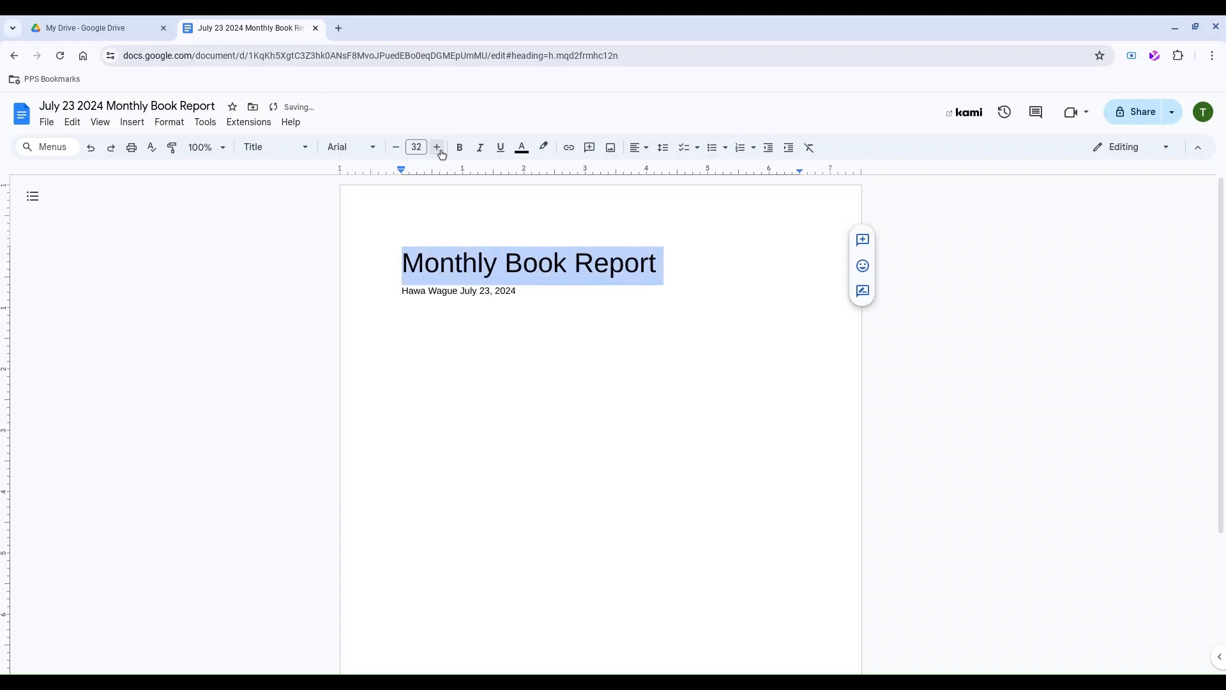
click(461, 150)
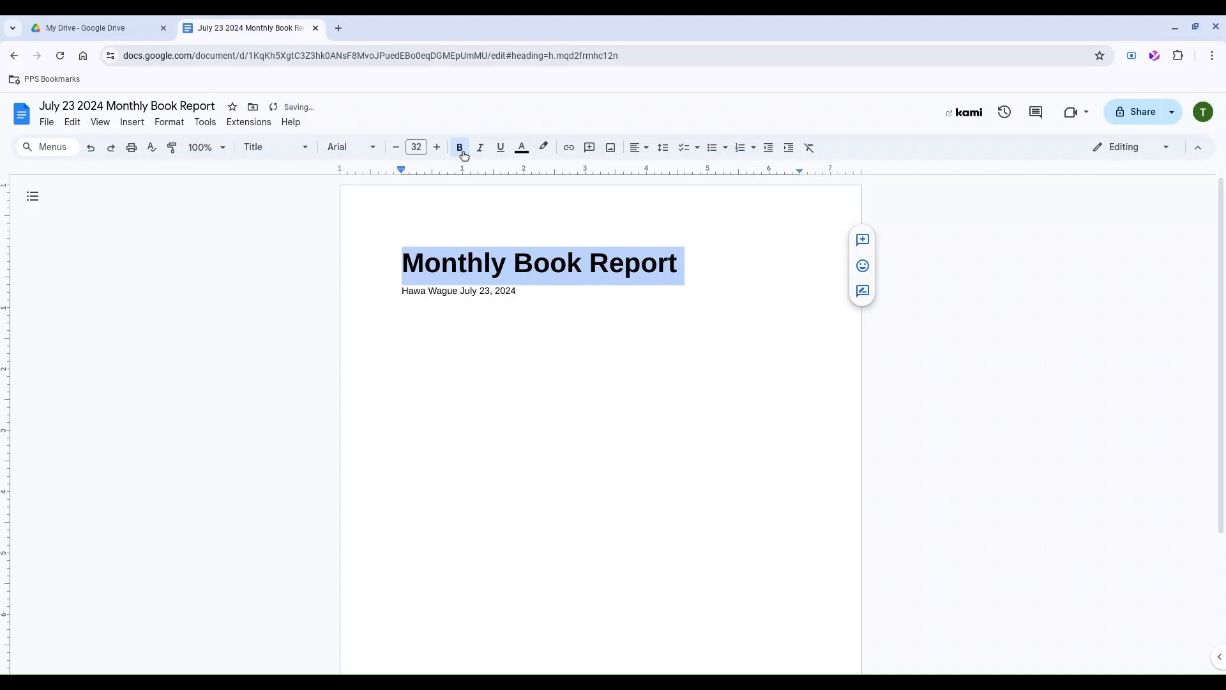
click(482, 154)
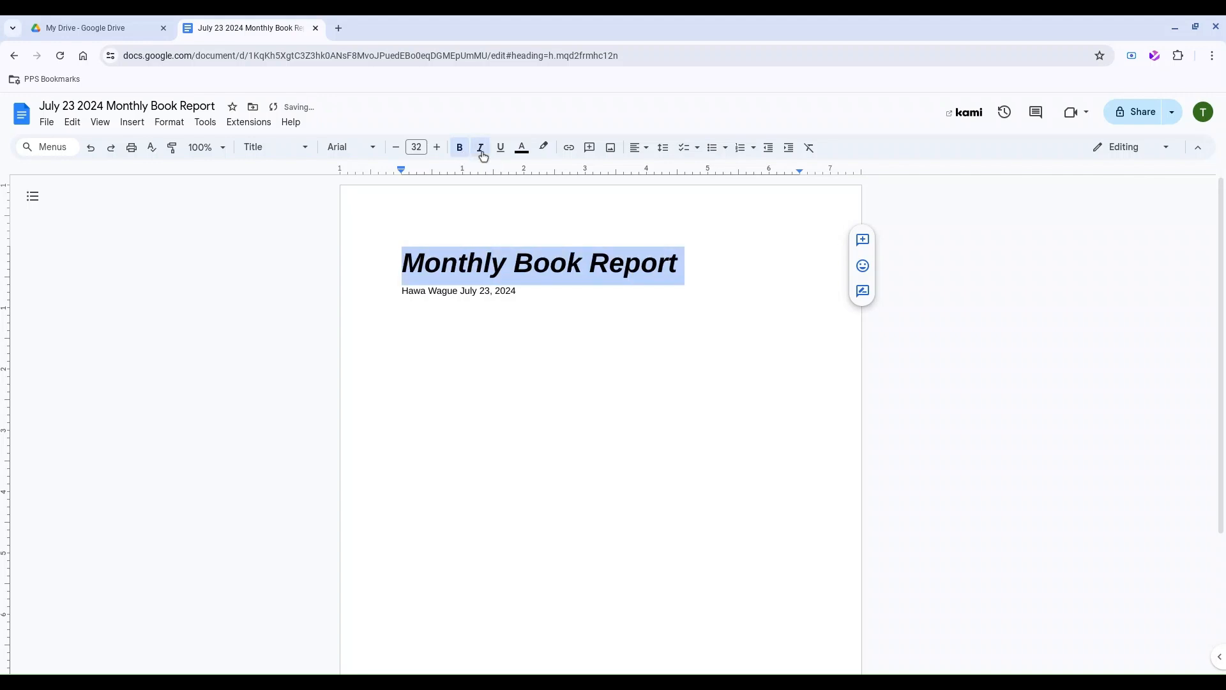
click(496, 155)
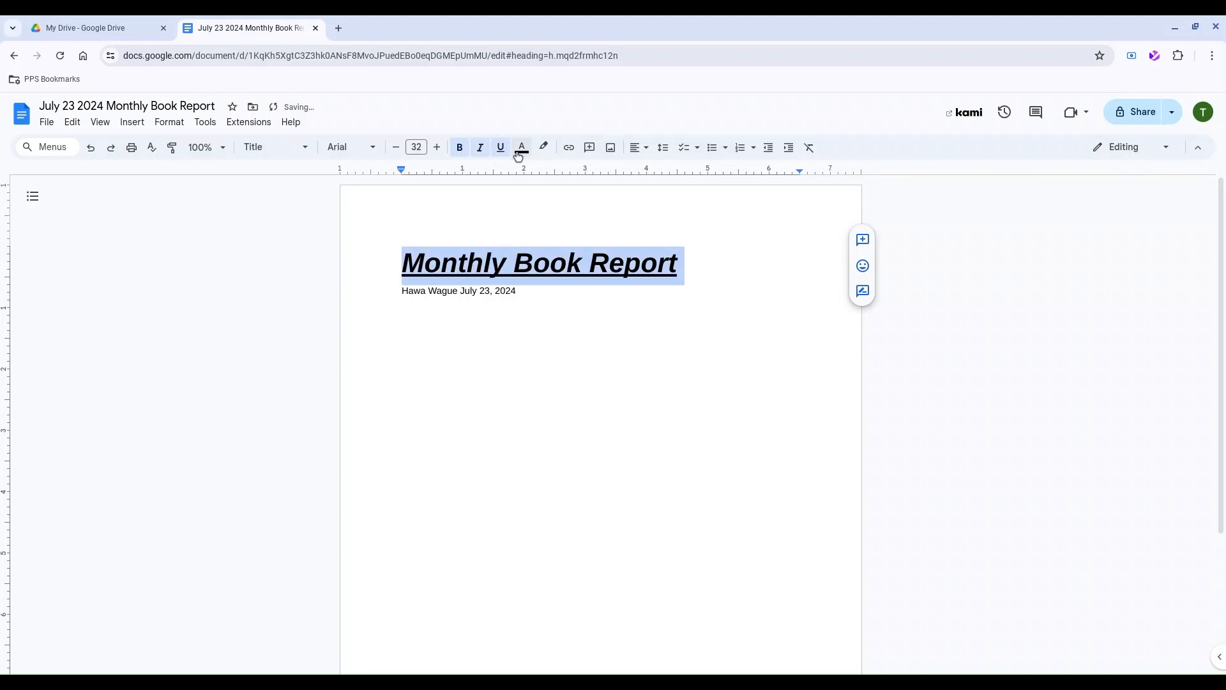
click(522, 149)
click(540, 186)
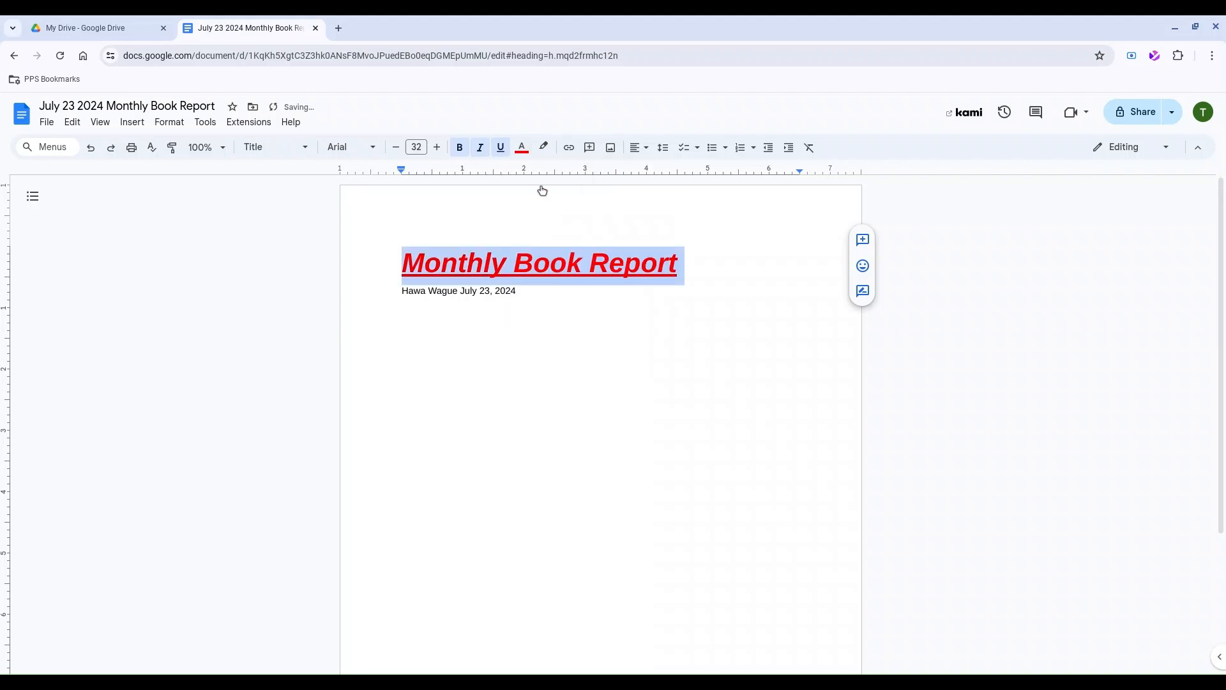
click(718, 277)
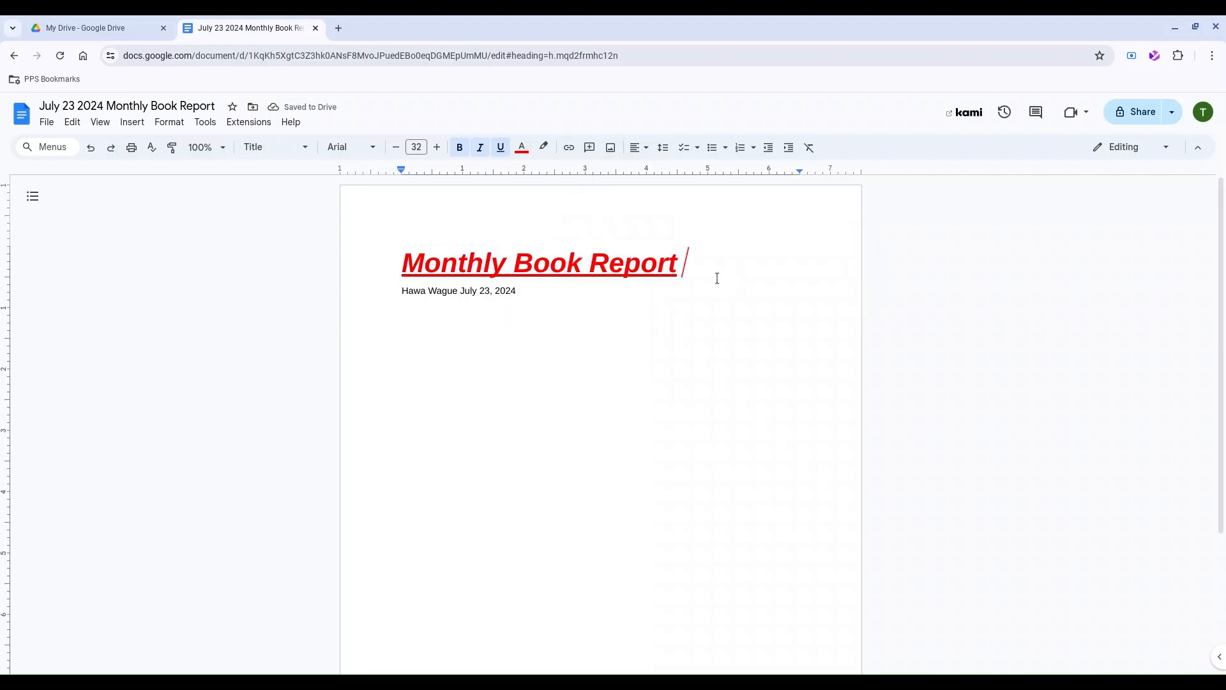
Select the name and date line and bring up the paragraph styles list.
click(527, 297)
drag(527, 297, 403, 294)
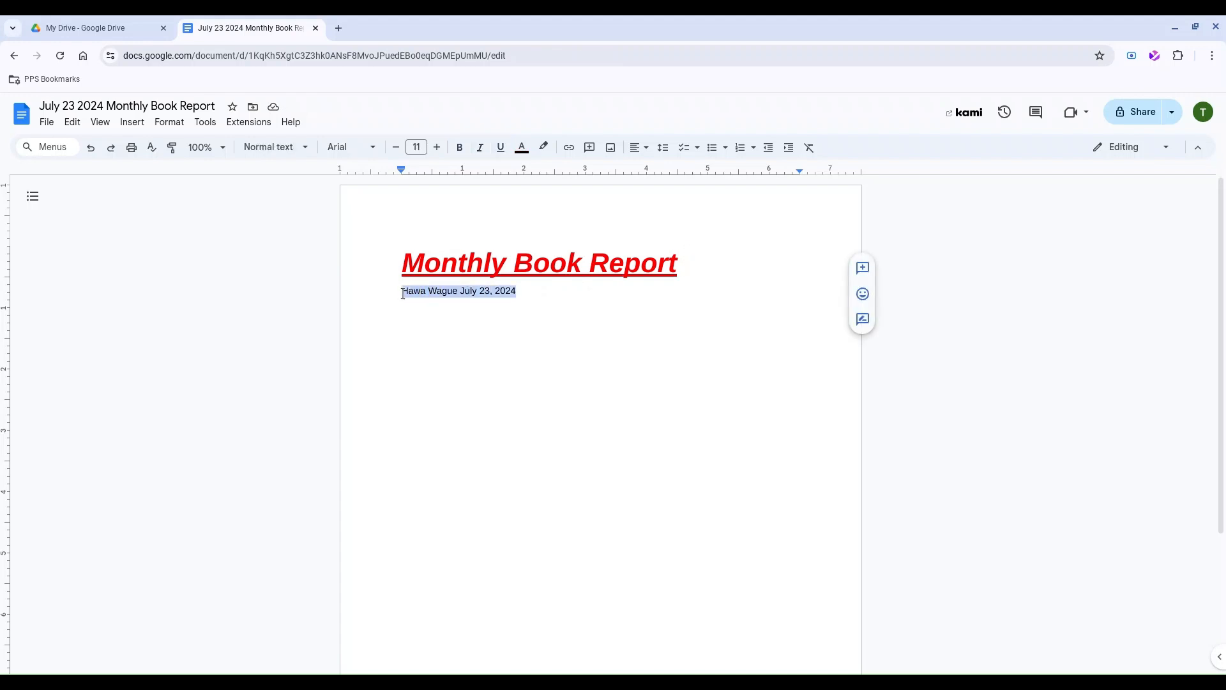
click(298, 152)
mouse_move(306, 233)
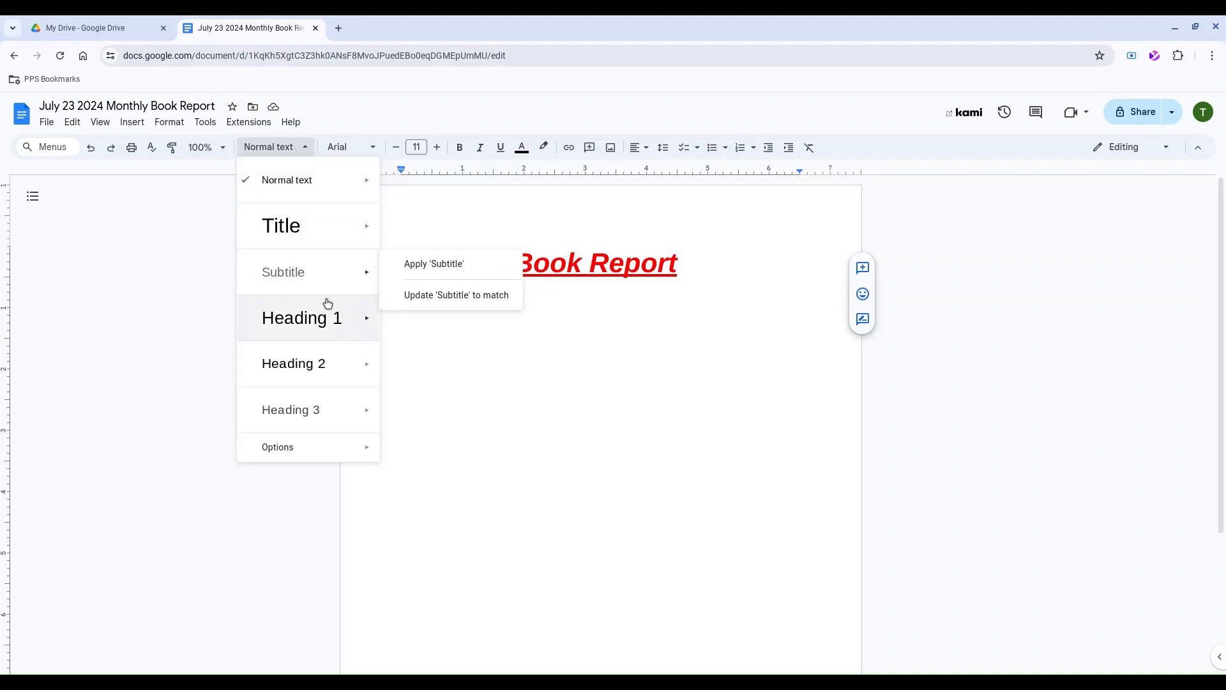
Give the name and date line Subtitle style, tab the date right, and add blank lines below.
mouse_move(318, 273)
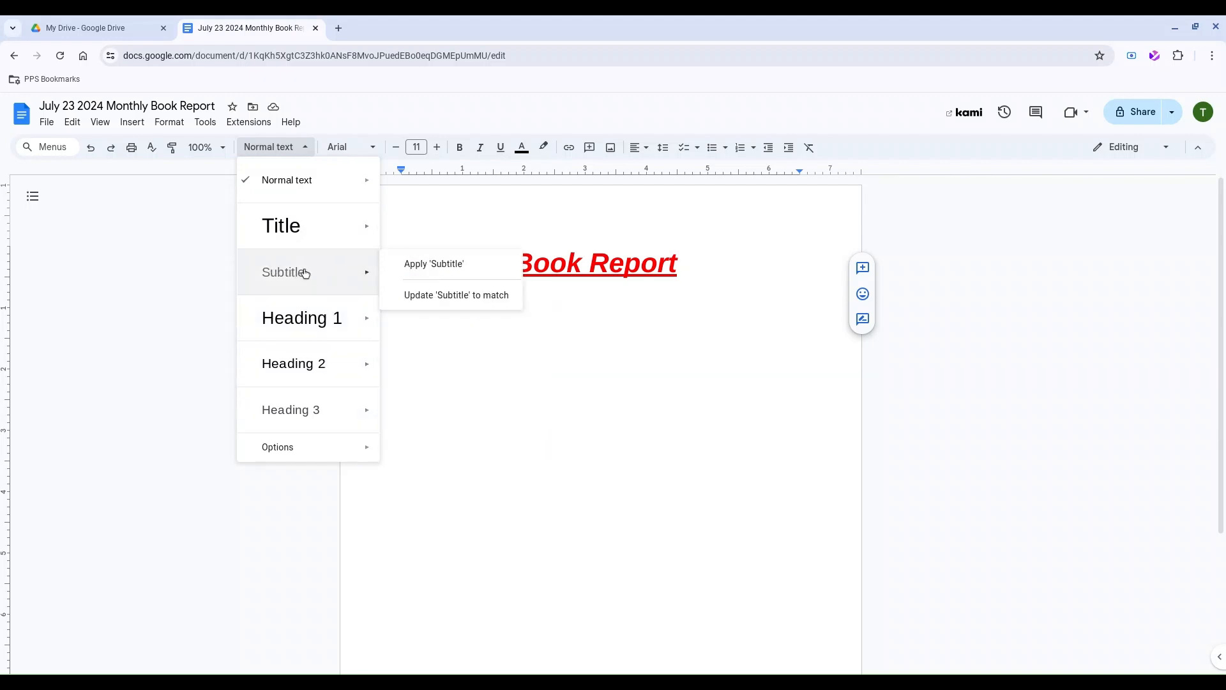
click(304, 273)
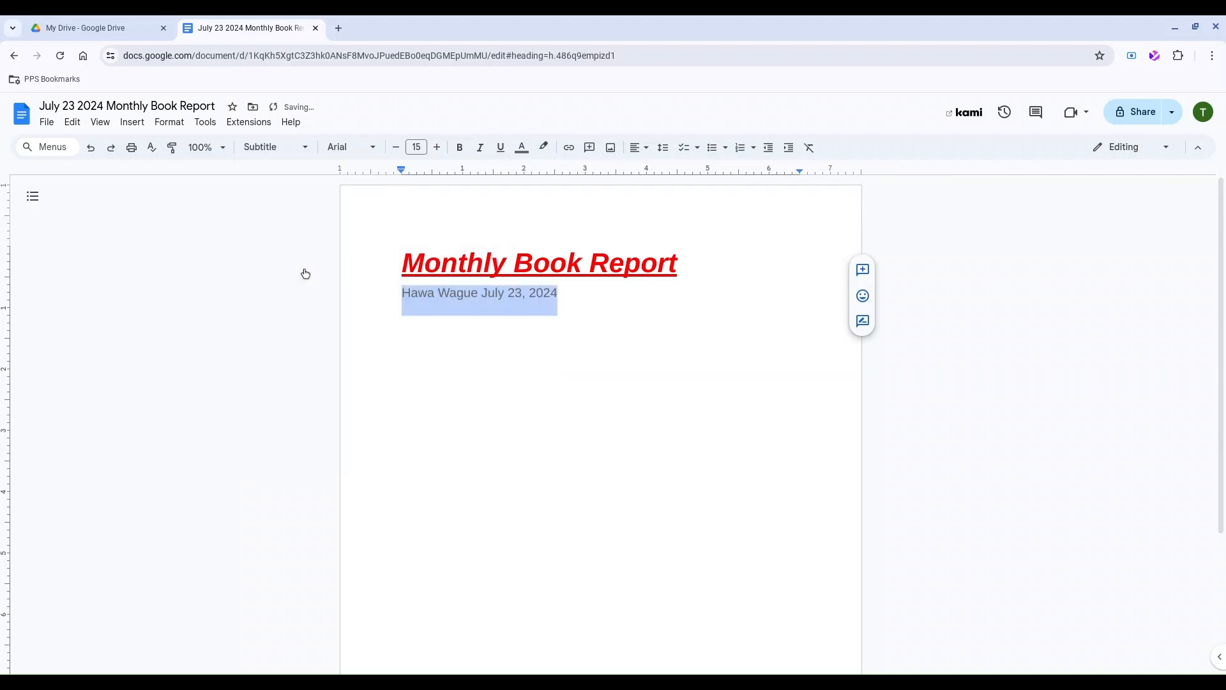
click(484, 350)
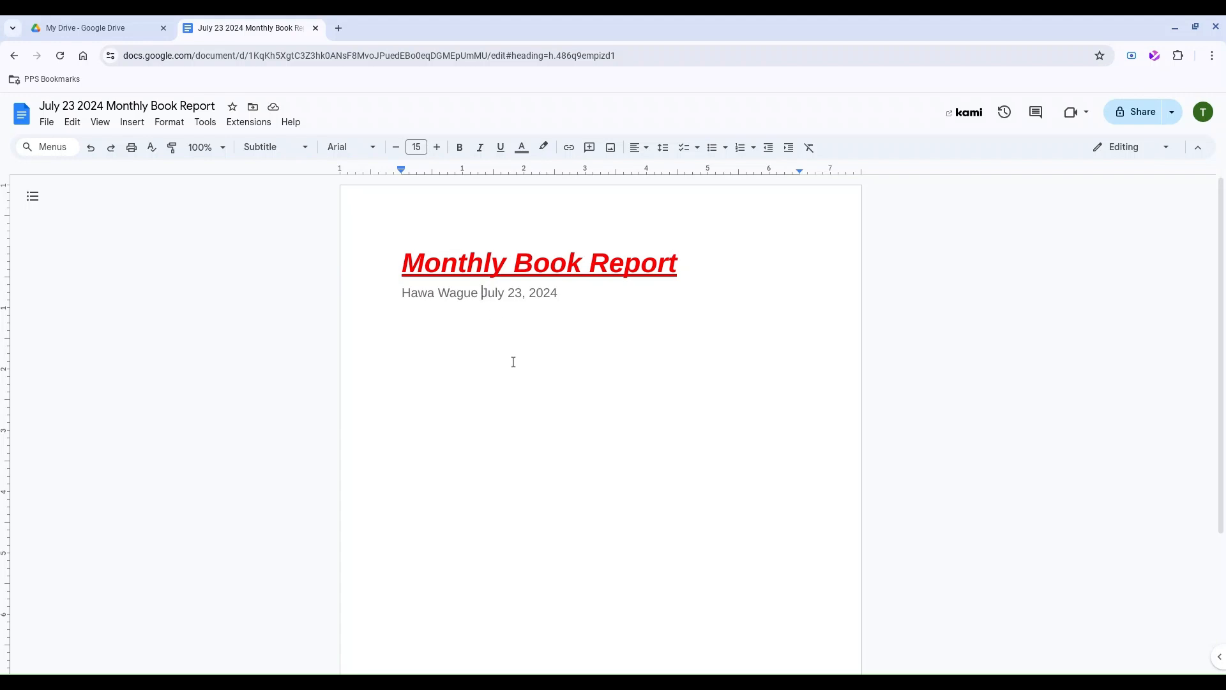
key(Tab)
key(Tab)
key(Tab)
key(Tab)
key(Tab)
key(Tab)
key(Tab)
key(Tab)
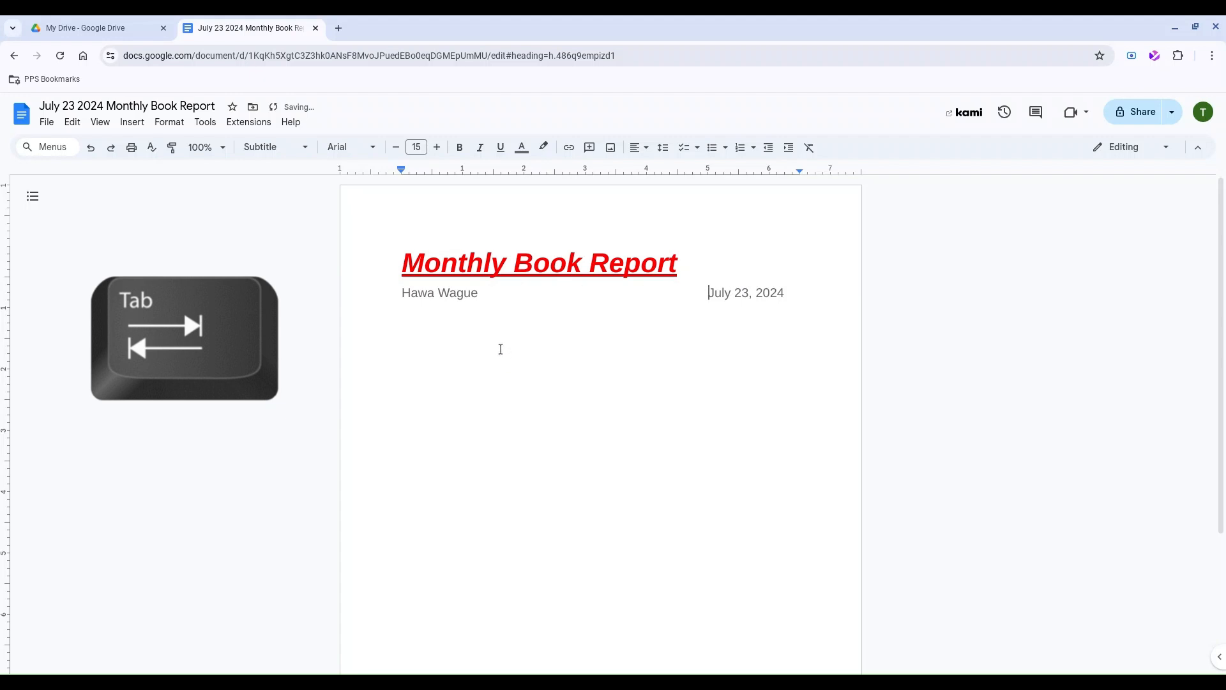
click(798, 294)
key(Return)
key(Return)
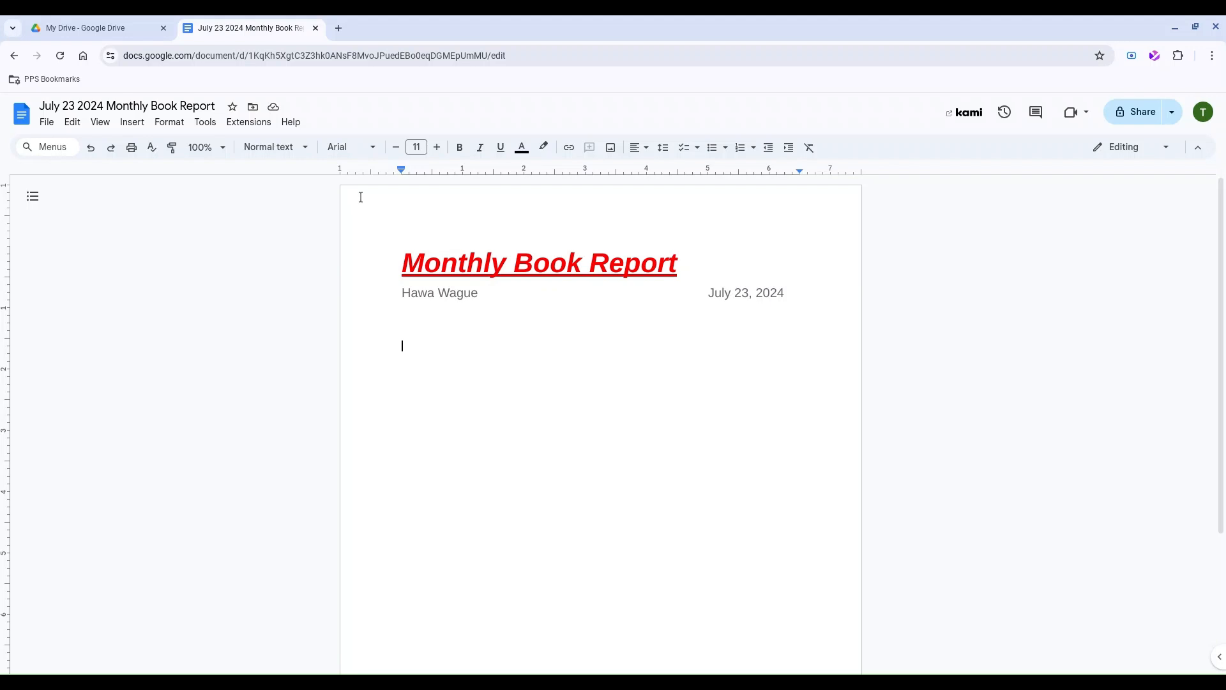
Insert a Romeo & Juliet poster found by web image search for 'romeo and juliet cover'.
click(136, 126)
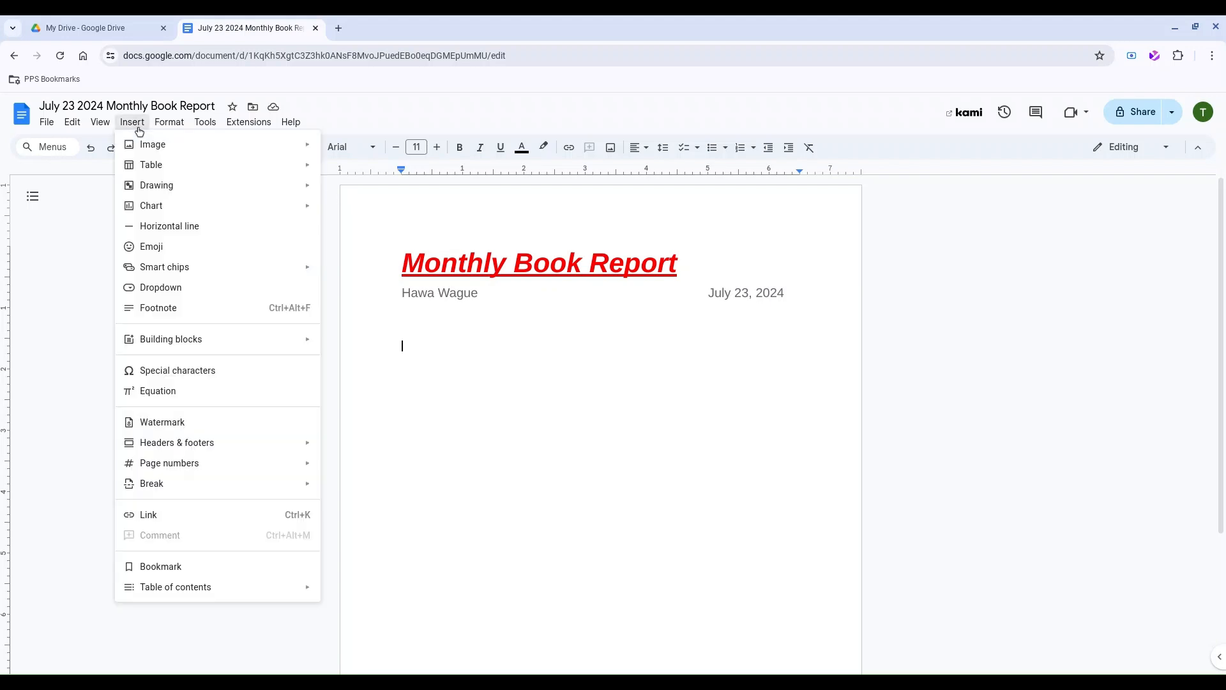
mouse_move(150, 147)
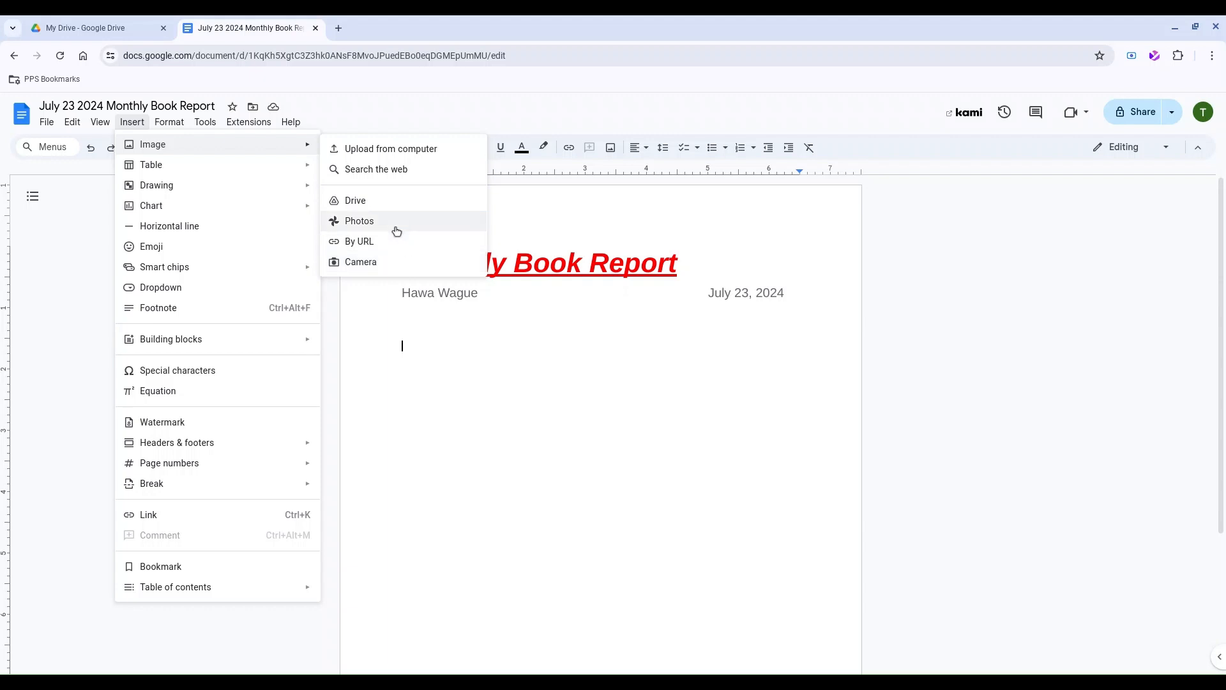
click(387, 173)
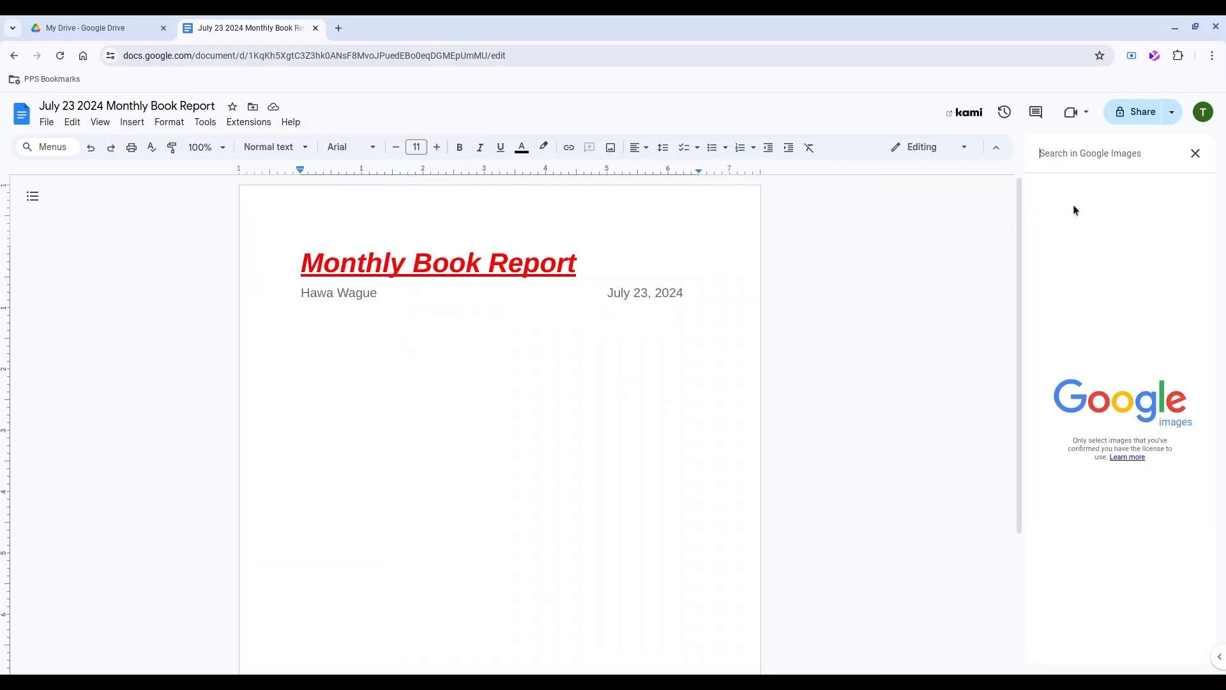
click(1067, 158)
text(romeo and jul)
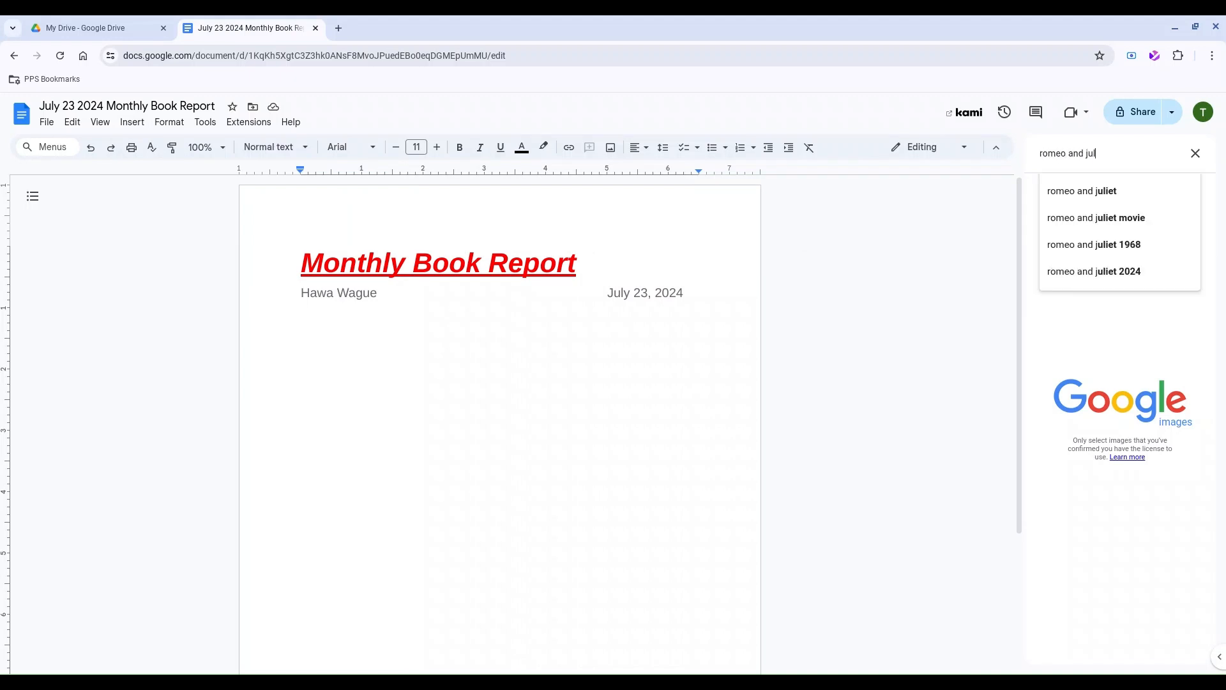
text(iet cove)
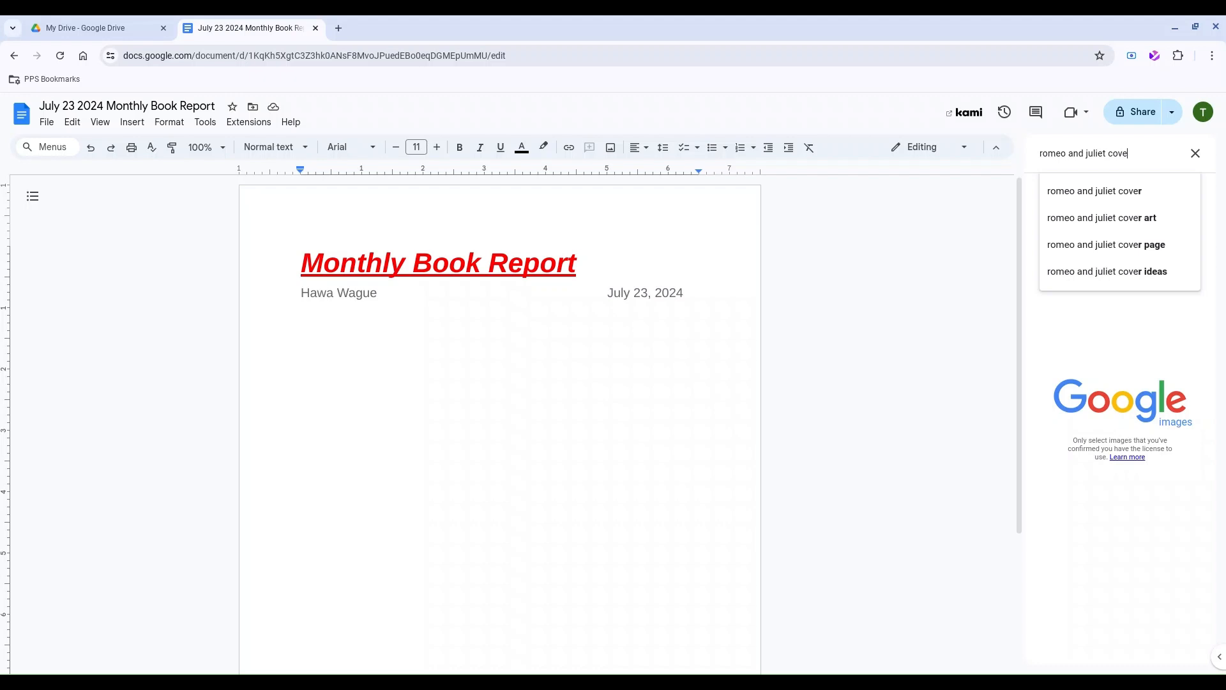
text(r)
key(Return)
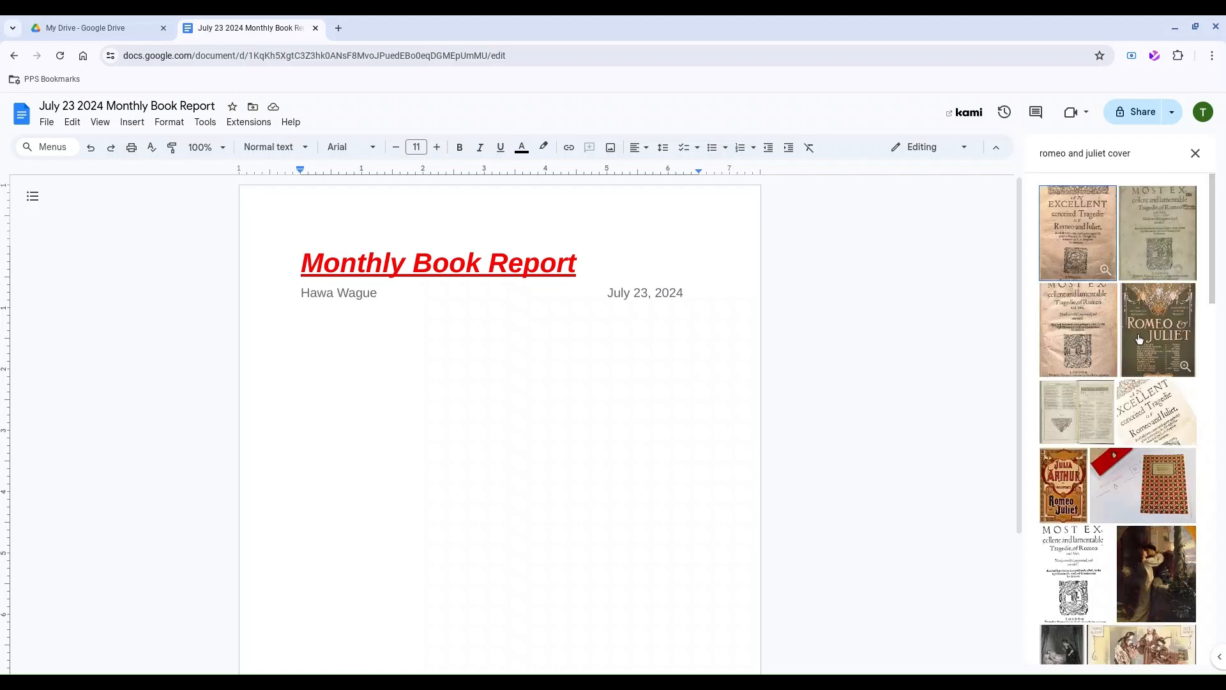
scroll(1140, 339, down, 5)
scroll(1125, 447, up, 5)
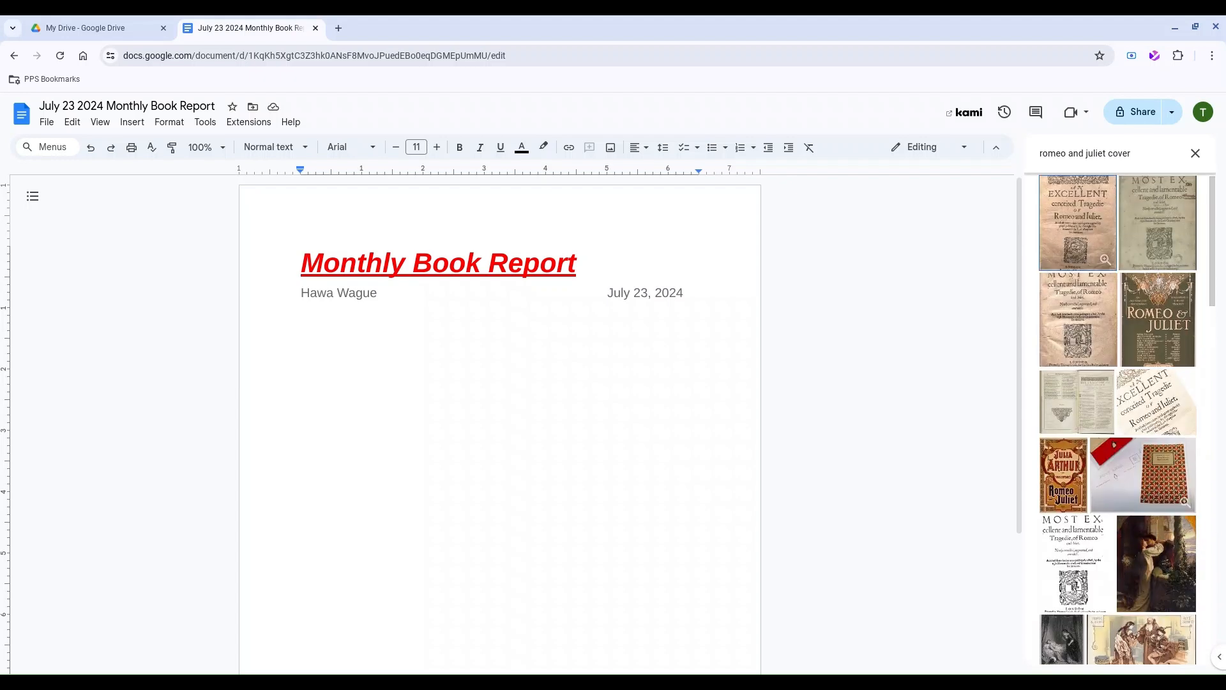
click(1165, 323)
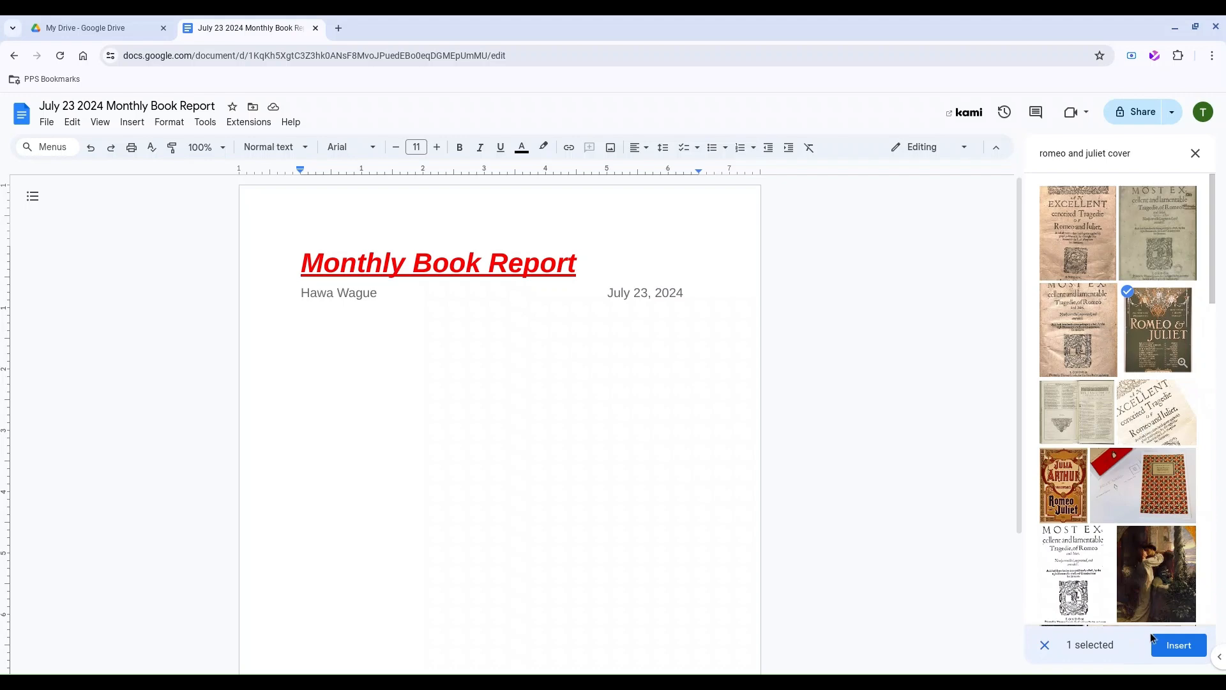
click(1178, 645)
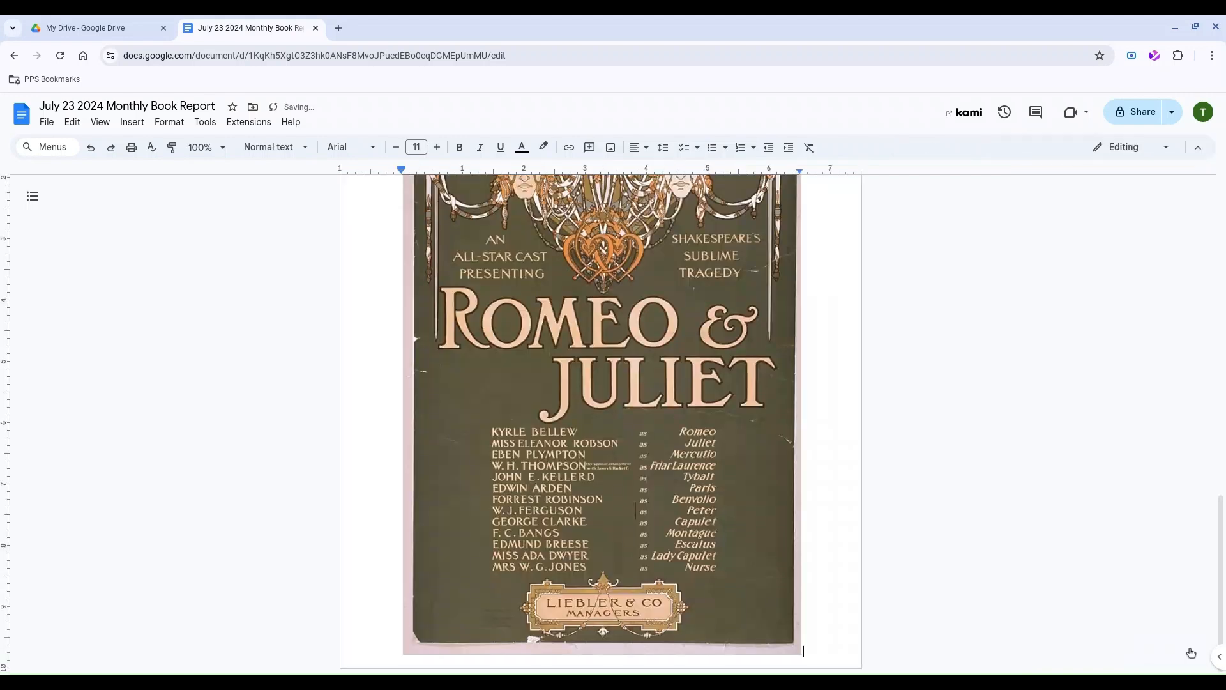
Select the Romeo & Juliet poster and drag its corner inward to shrink it proportionally.
scroll(1112, 512, up, 10)
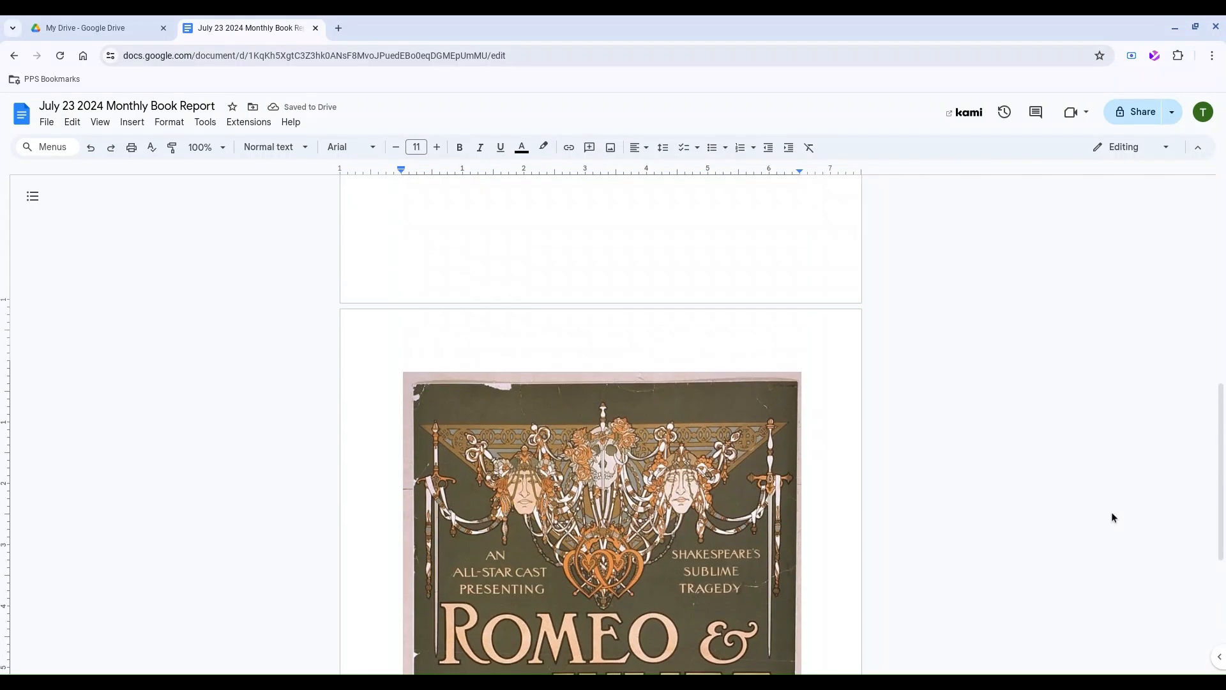
scroll(600, 425, down, 10)
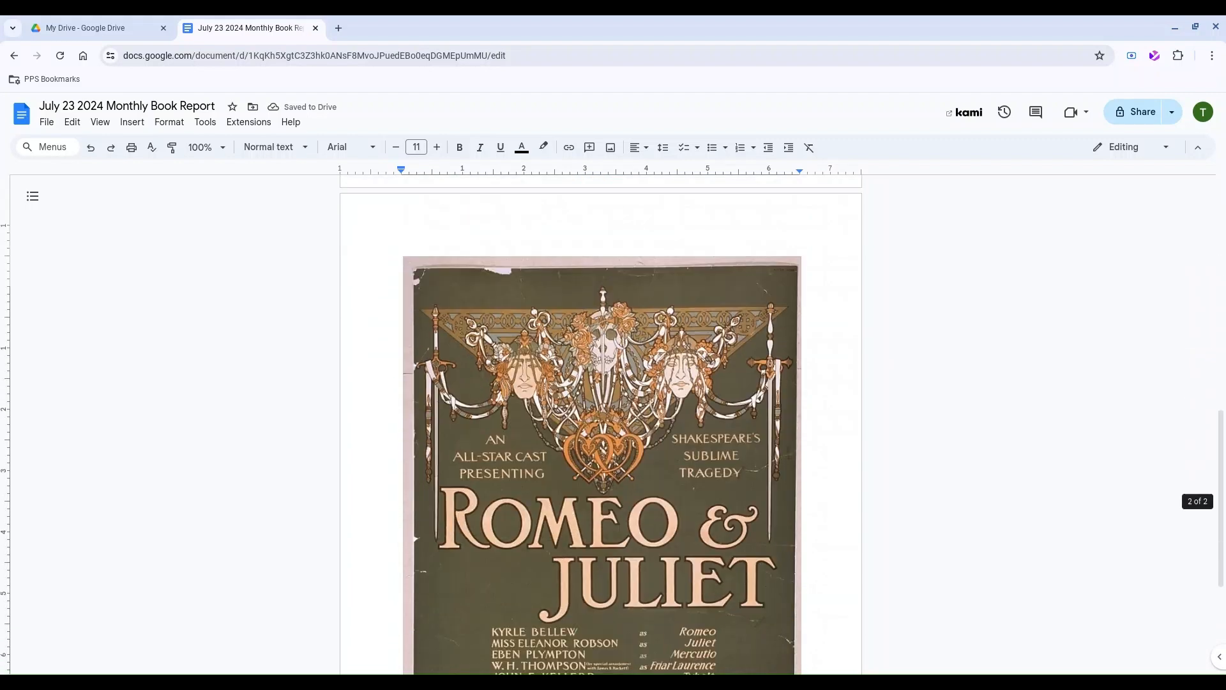
scroll(600, 425, up, 10)
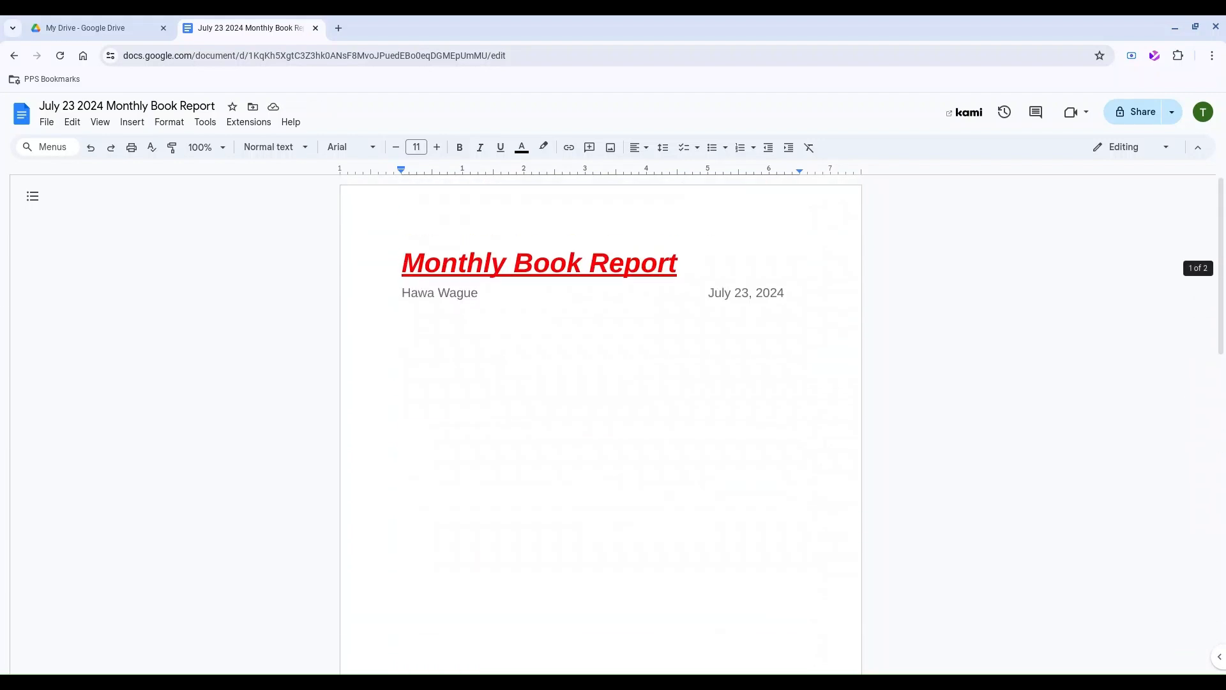
scroll(601, 425, down, 10)
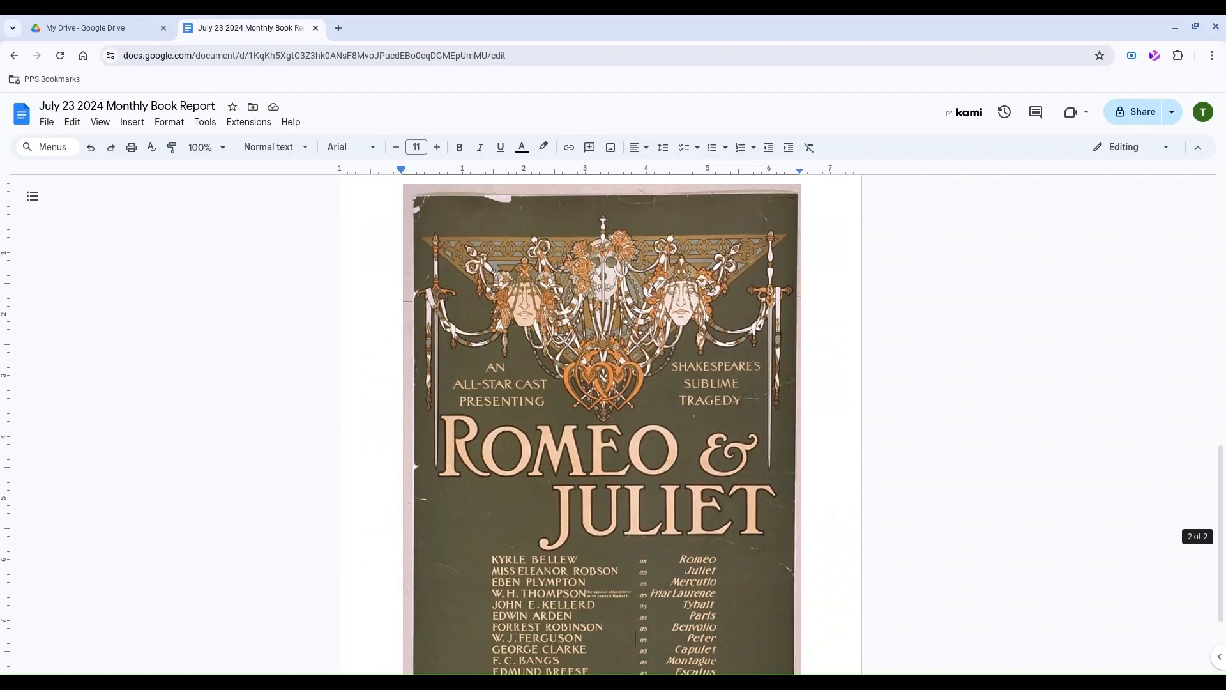
scroll(601, 425, down, 2)
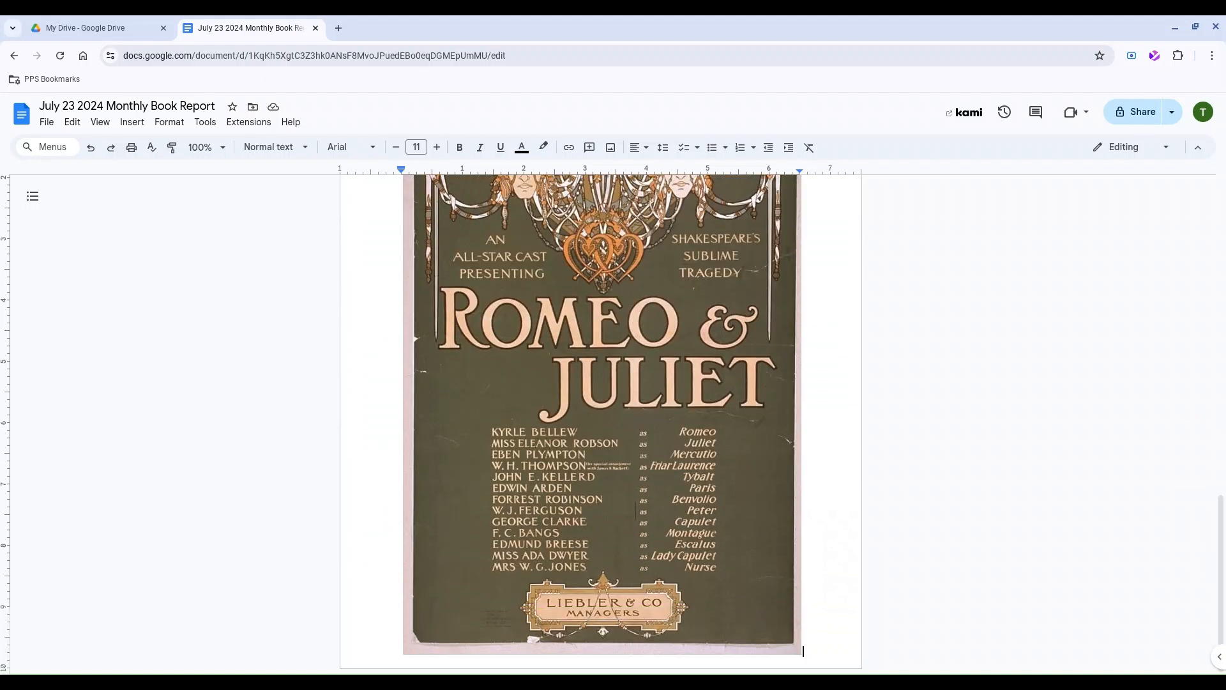
scroll(600, 425, up, 3)
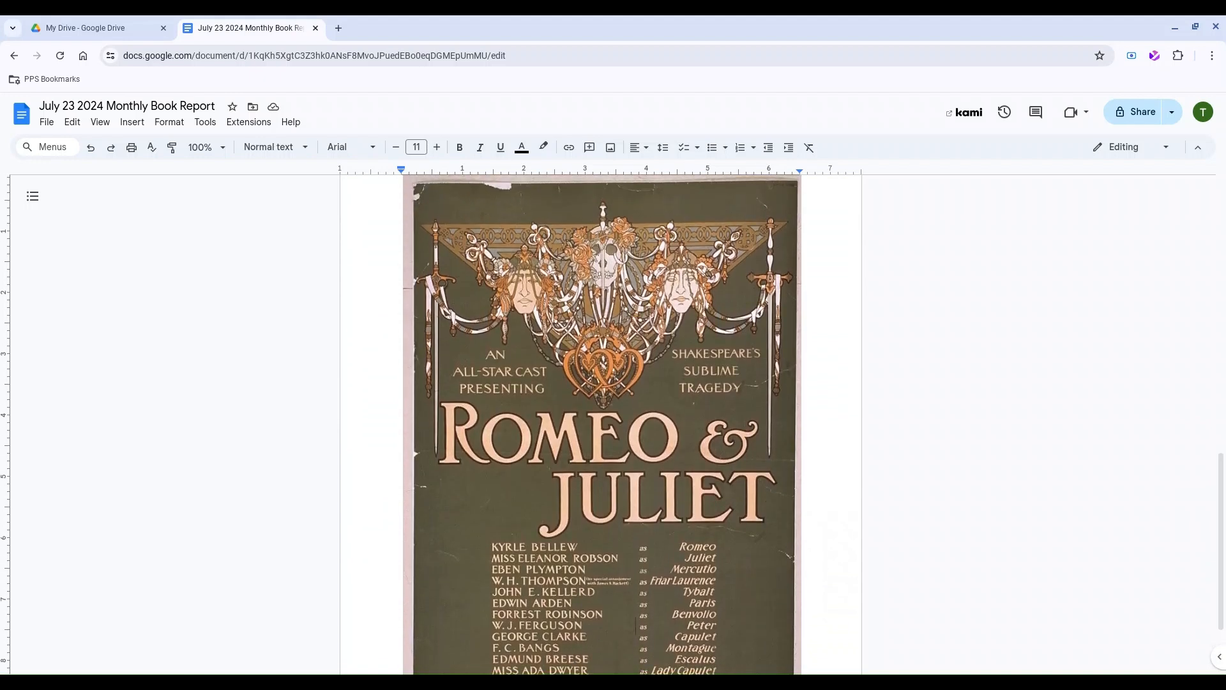
click(586, 424)
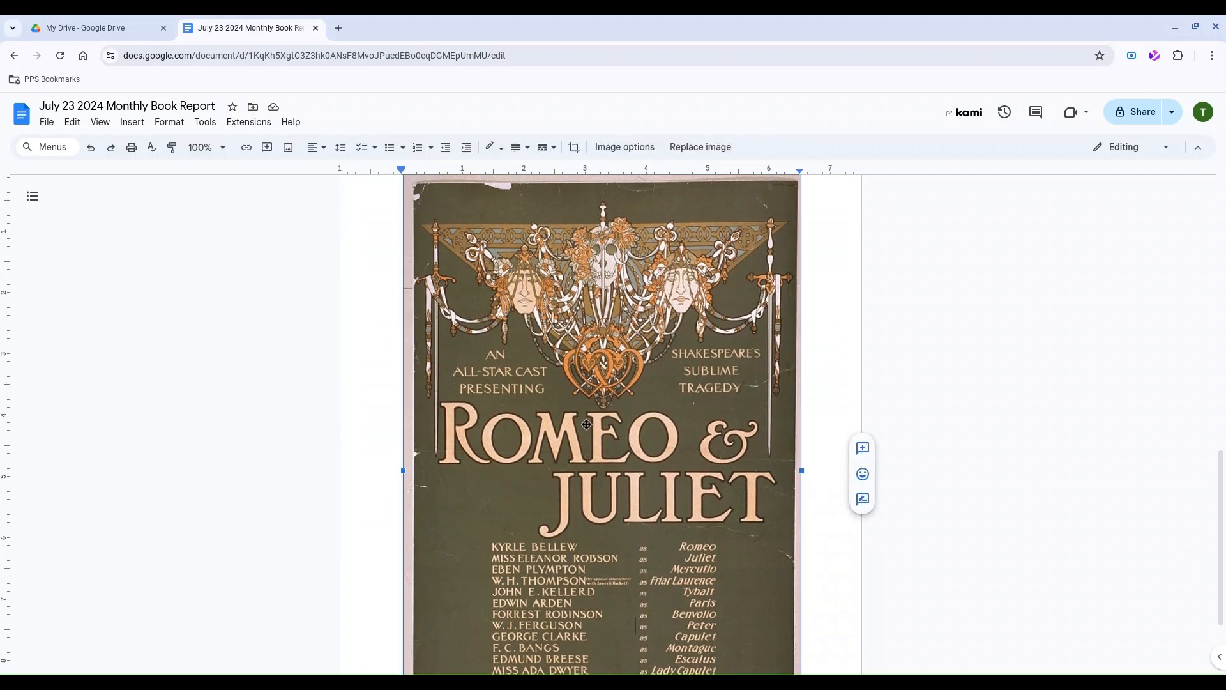
scroll(587, 425, down, 3)
scroll(586, 424, up, 4)
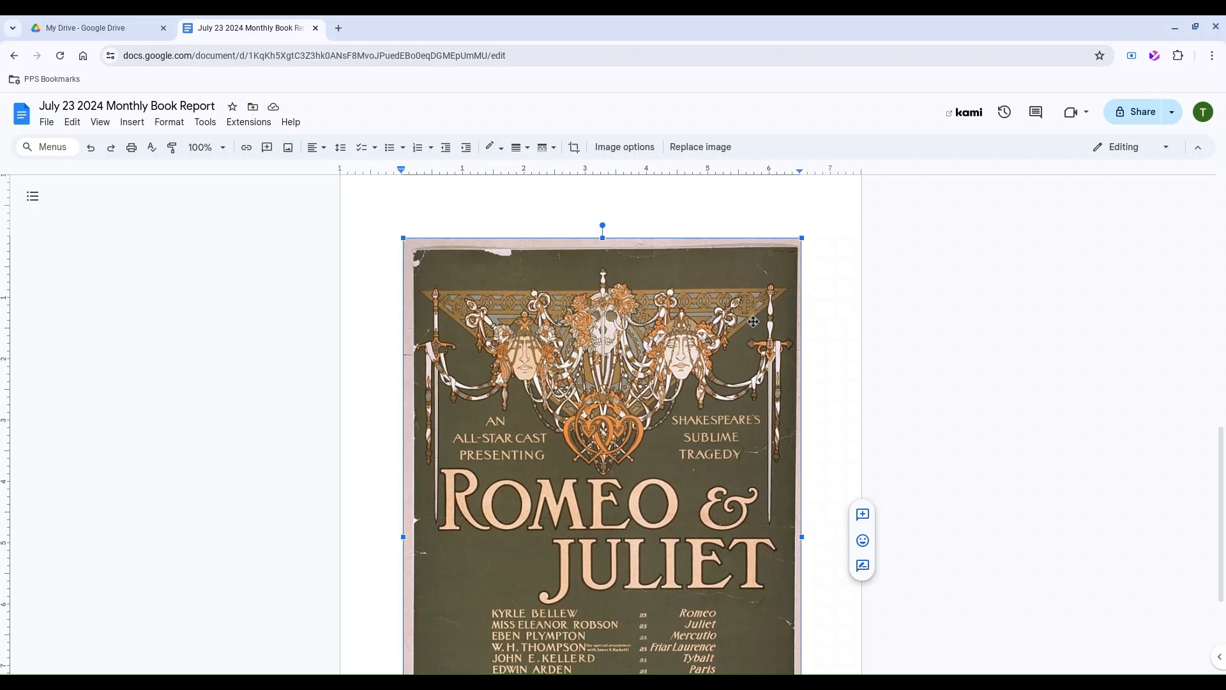
scroll(754, 319, up, 1)
scroll(751, 315, down, 4)
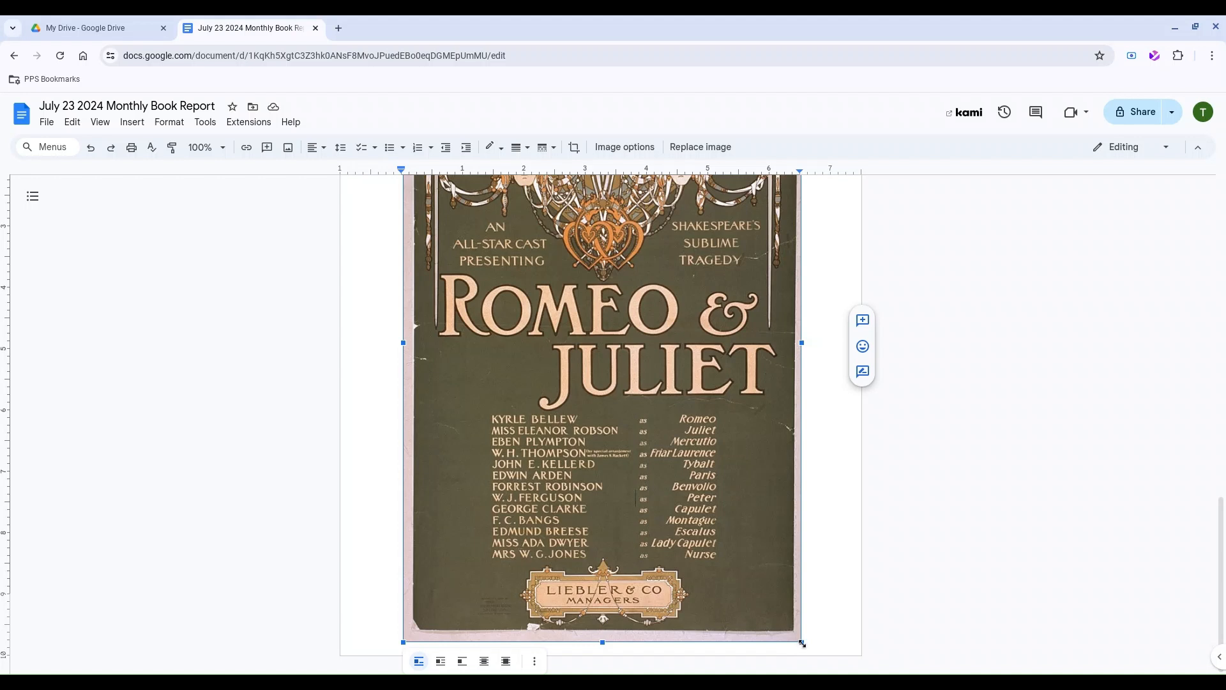
drag(802, 643, 577, 318)
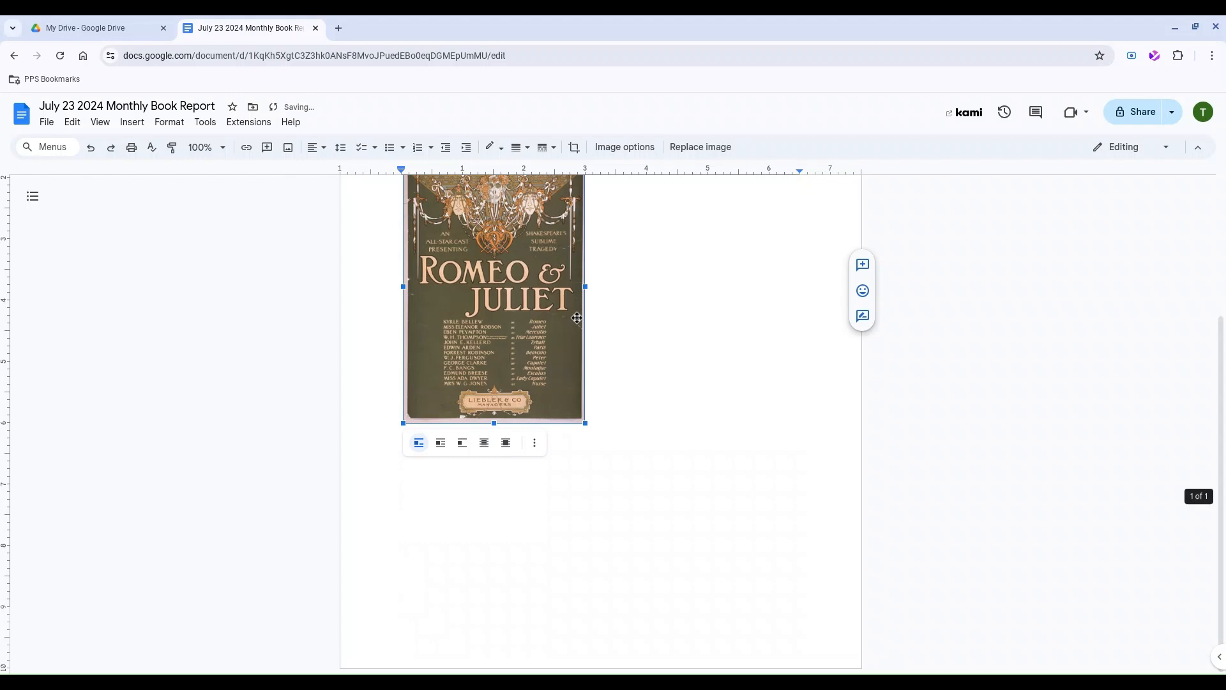
Undo the accidental stretch so the poster keeps proper proportions, about 3 inches wide.
scroll(577, 318, up, 3)
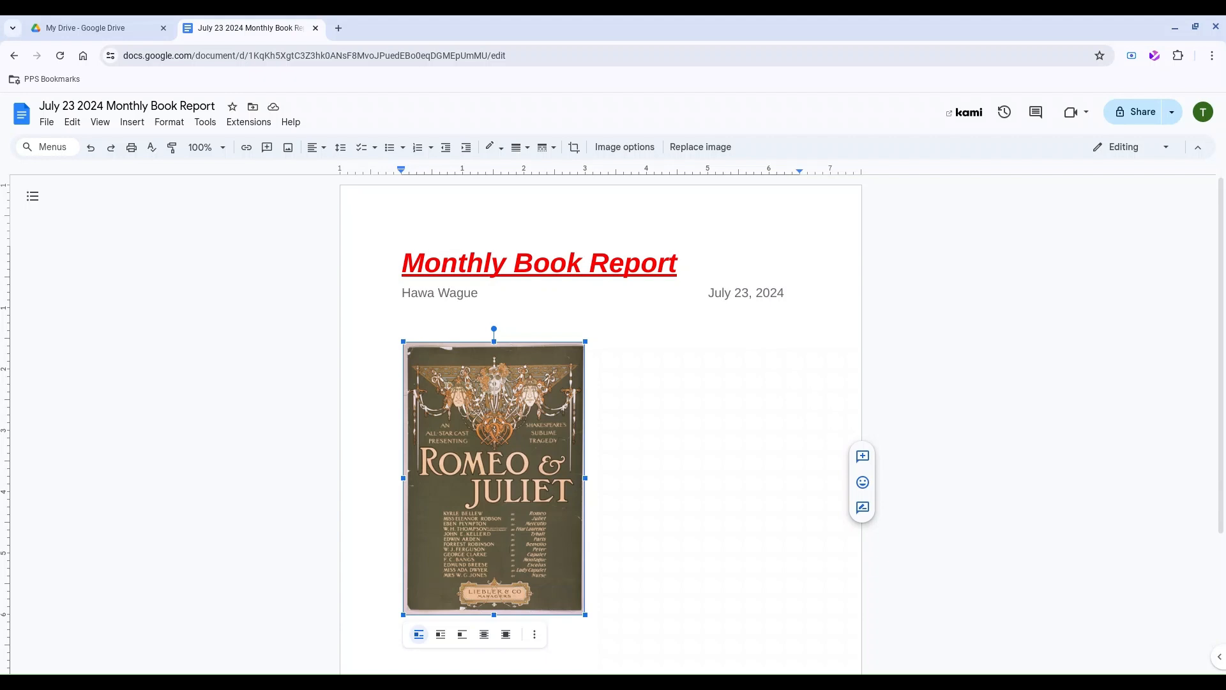
drag(585, 478, 871, 484)
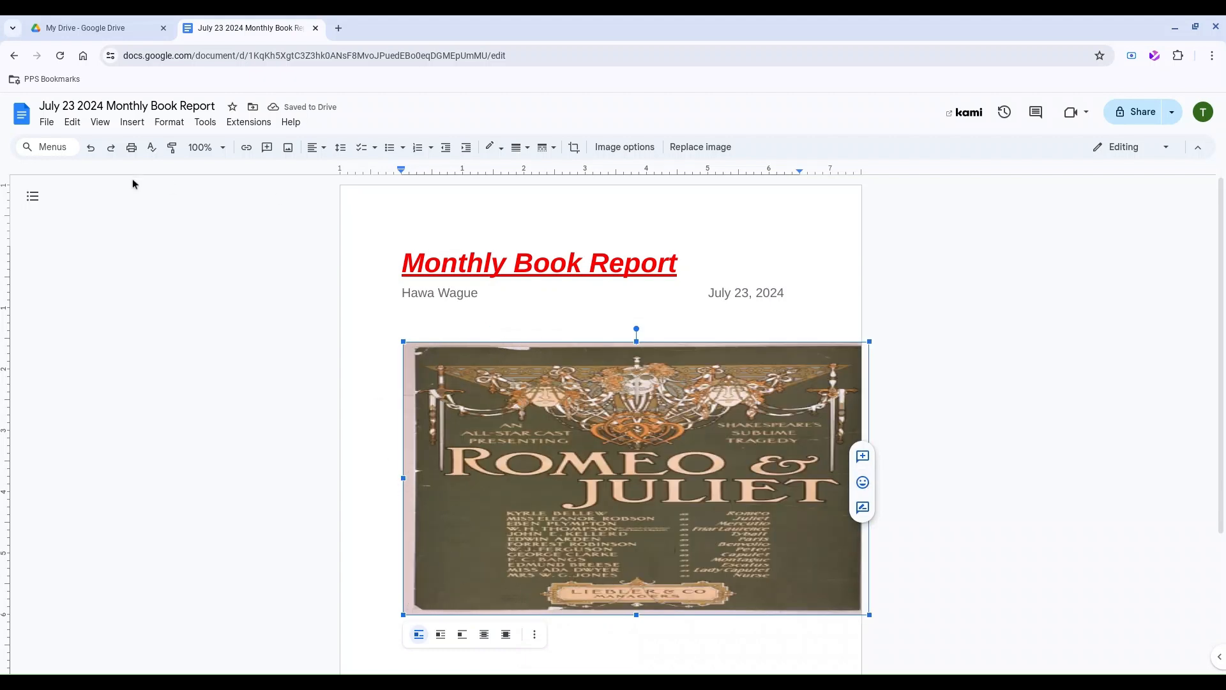
click(90, 149)
click(90, 148)
click(91, 149)
click(92, 149)
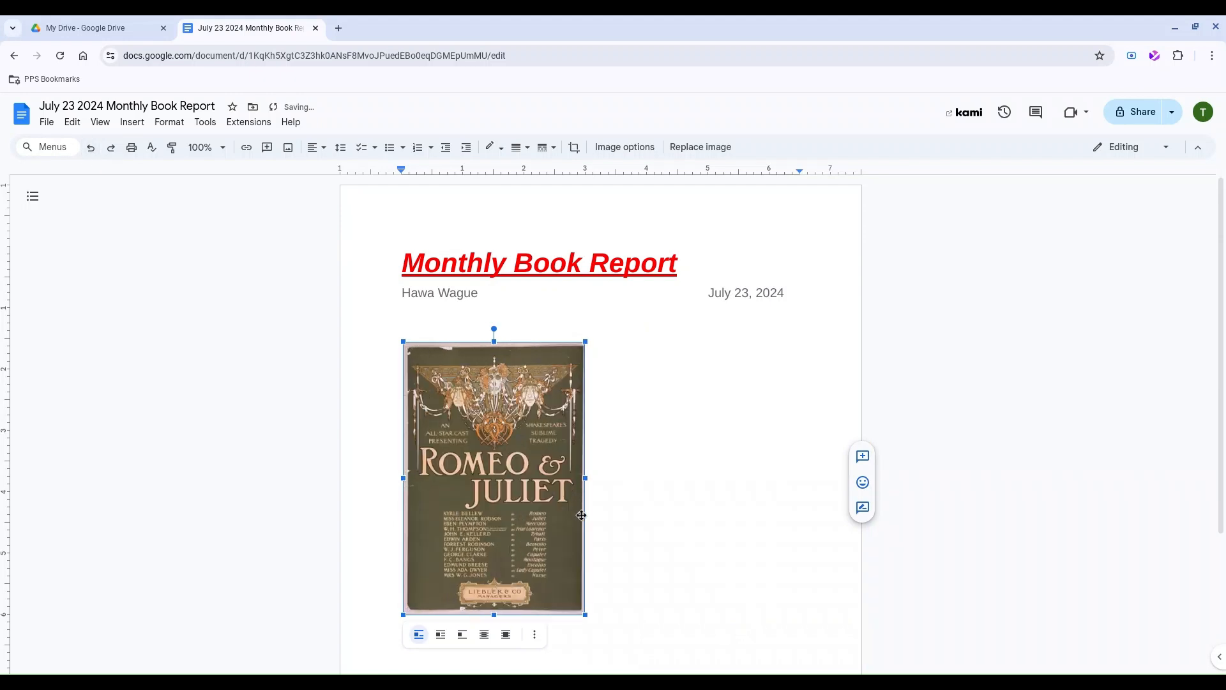
click(683, 556)
click(549, 533)
Crop the Romeo & Juliet poster to its decorative top and title, removing the cast list.
double_click(531, 452)
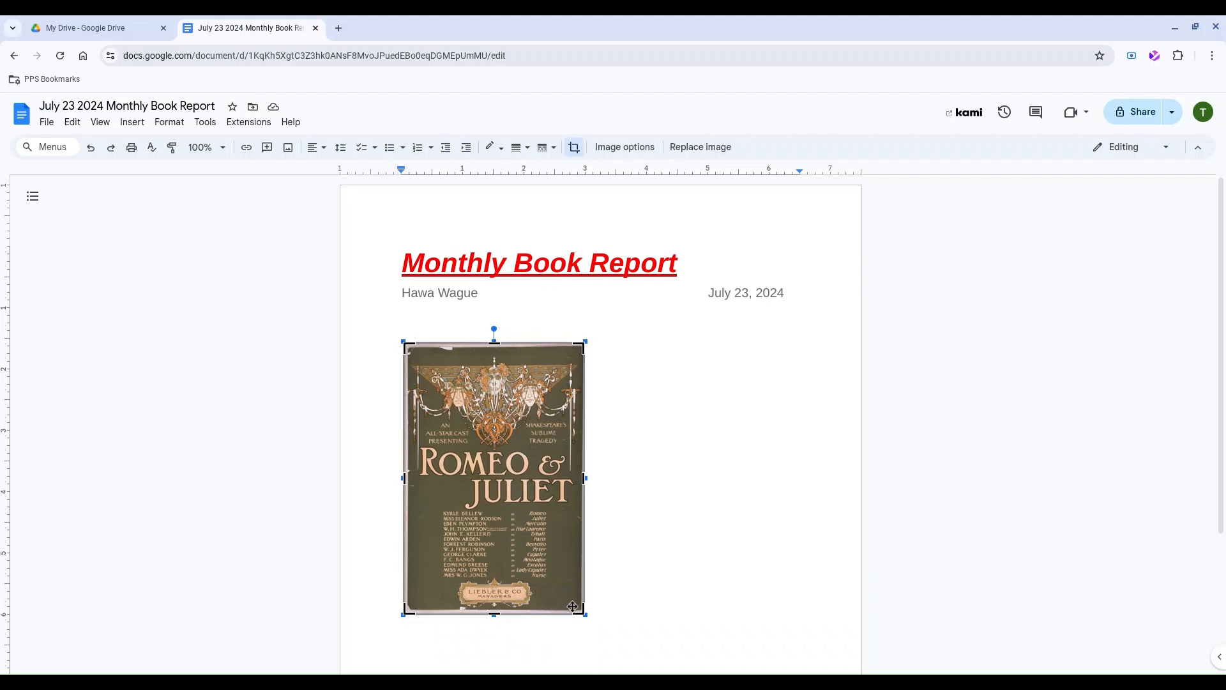
drag(577, 608, 585, 505)
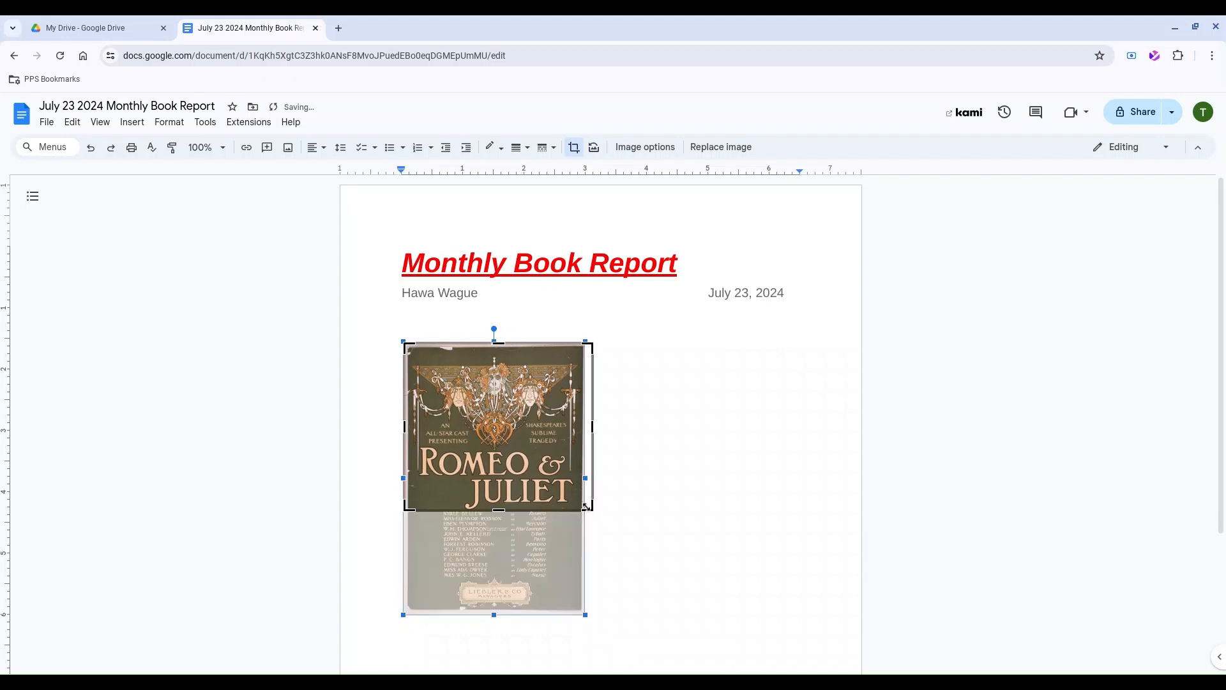
drag(586, 505, 583, 505)
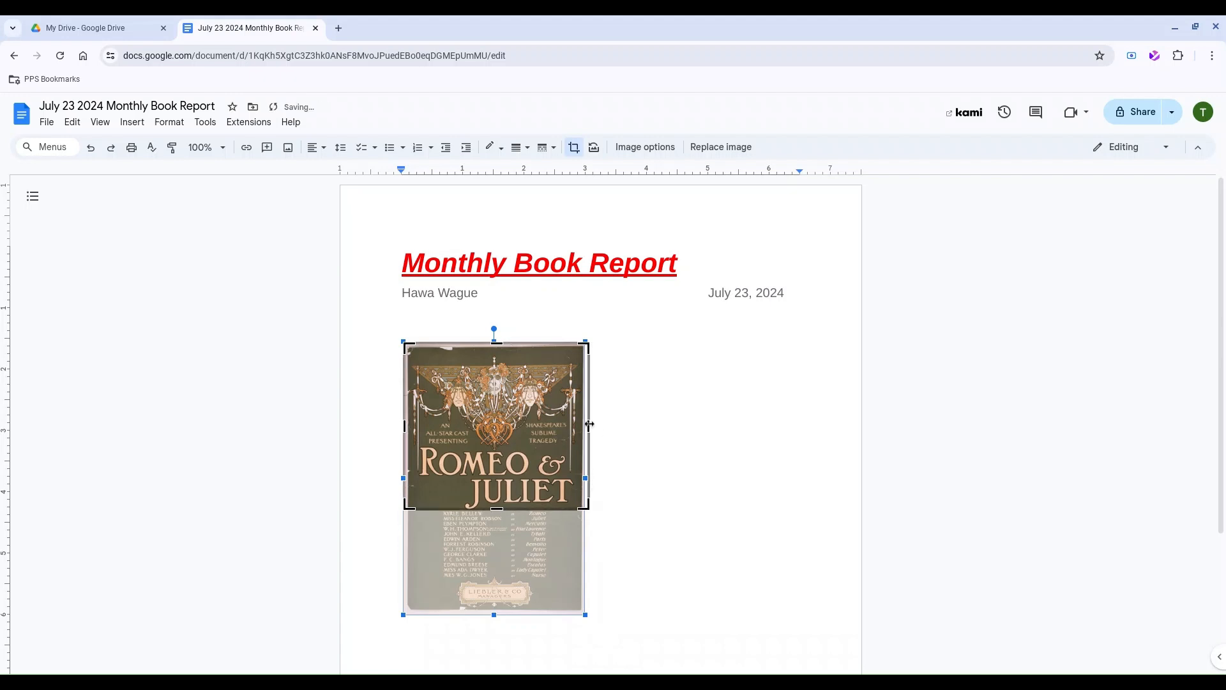
drag(590, 424, 580, 426)
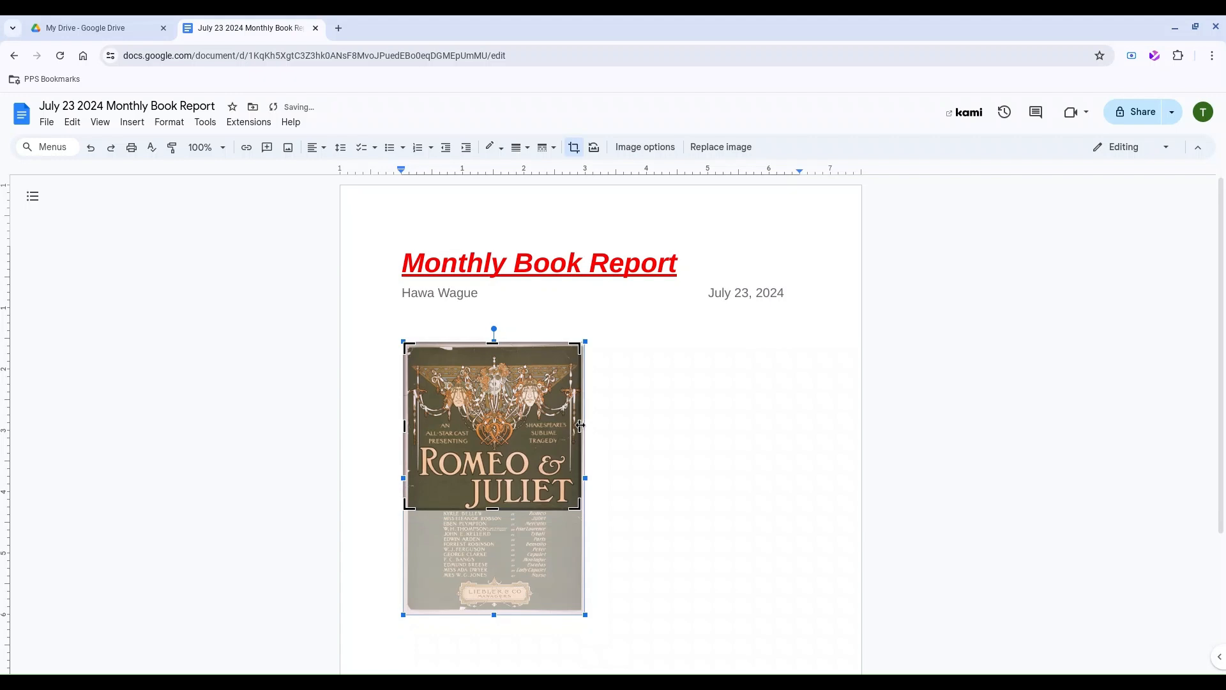
drag(496, 347, 496, 353)
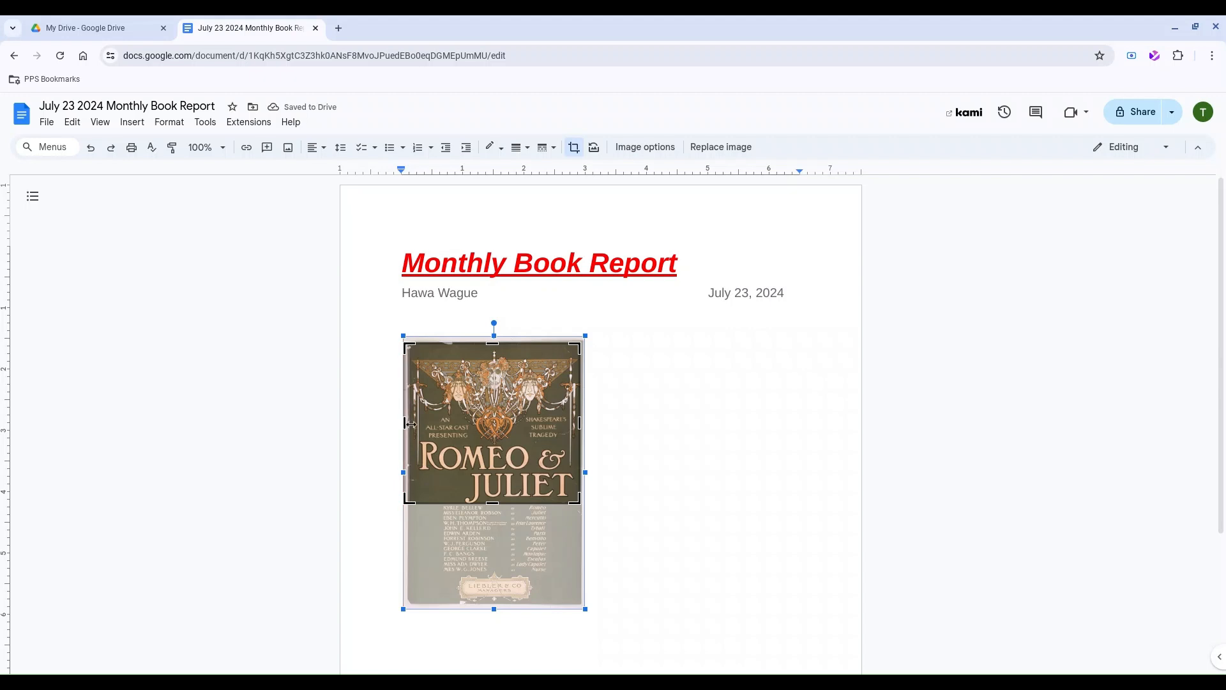
drag(408, 424, 412, 424)
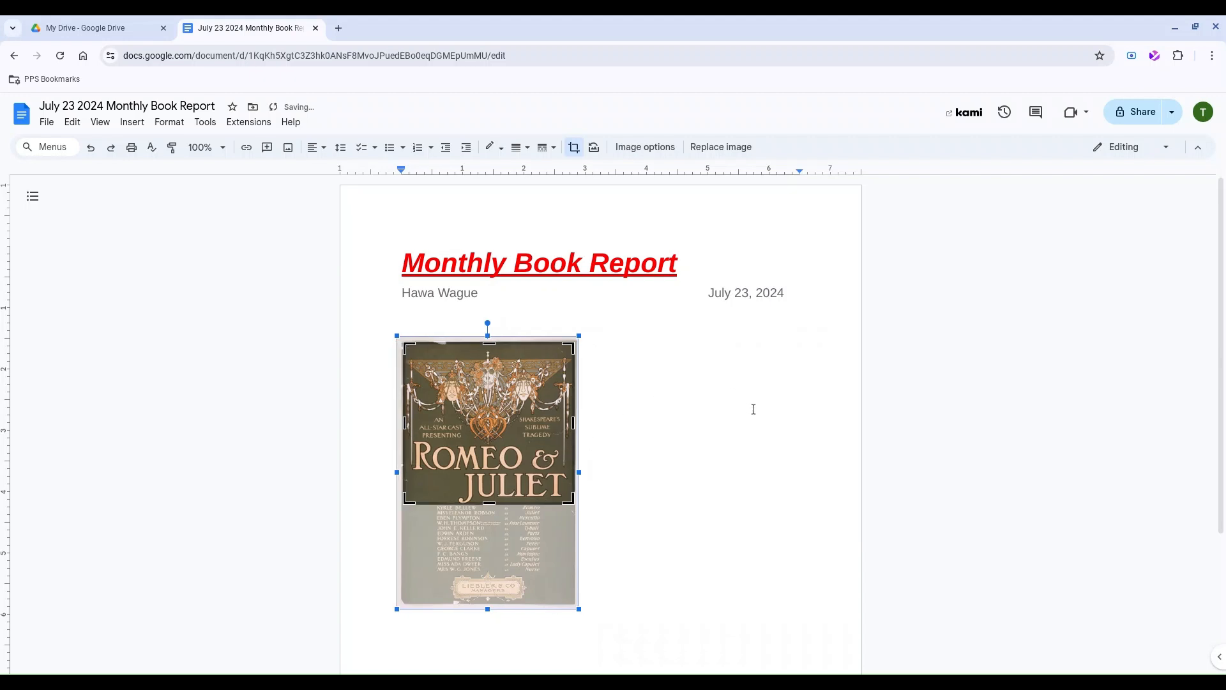
click(753, 408)
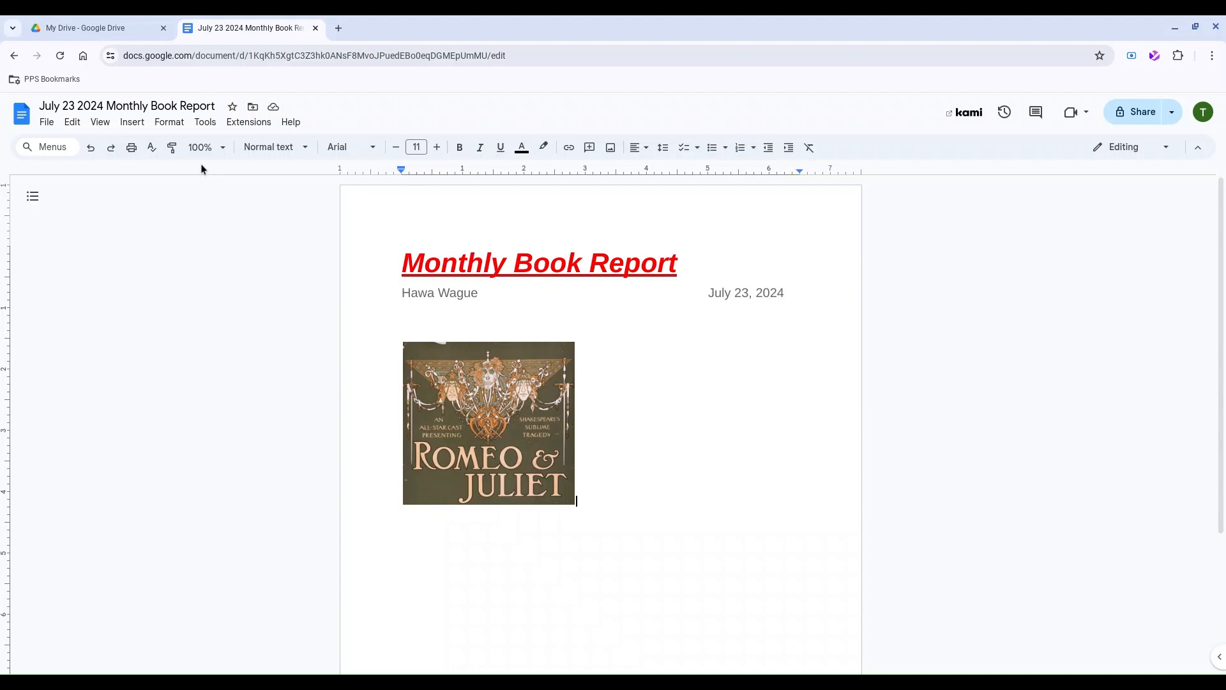
click(133, 123)
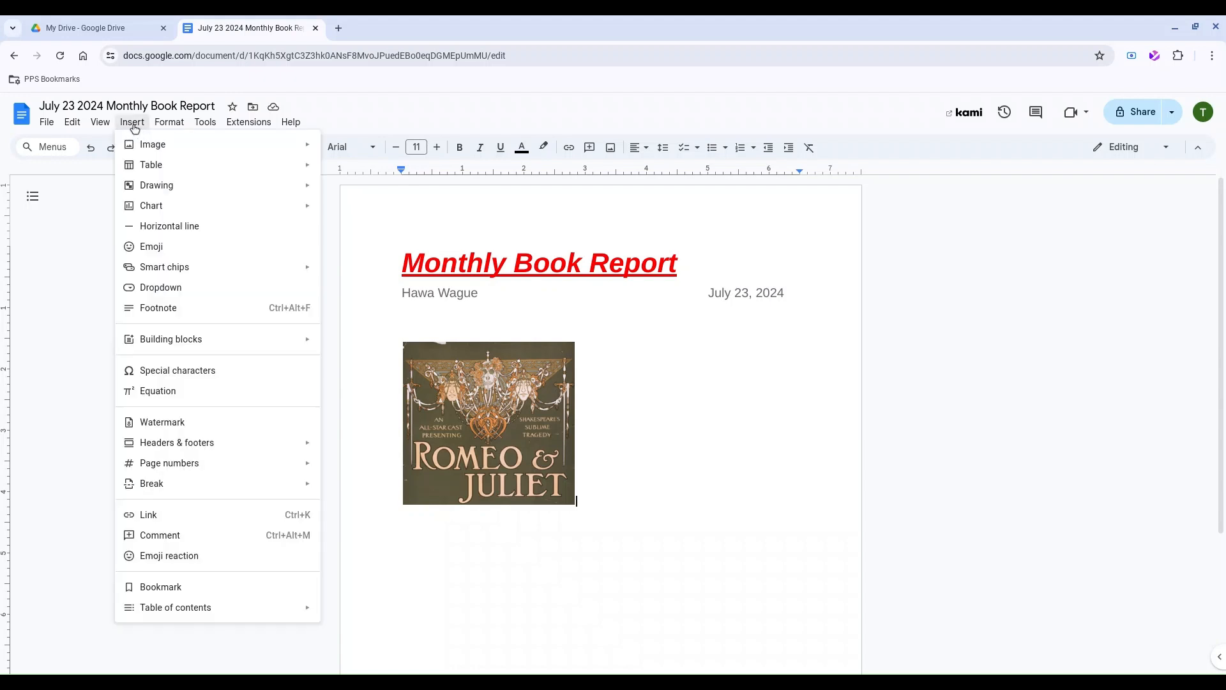
Insert a 3x3 table with headers Characters, Comments, Suggestions and rows Romeo and Juliet.
mouse_move(151, 166)
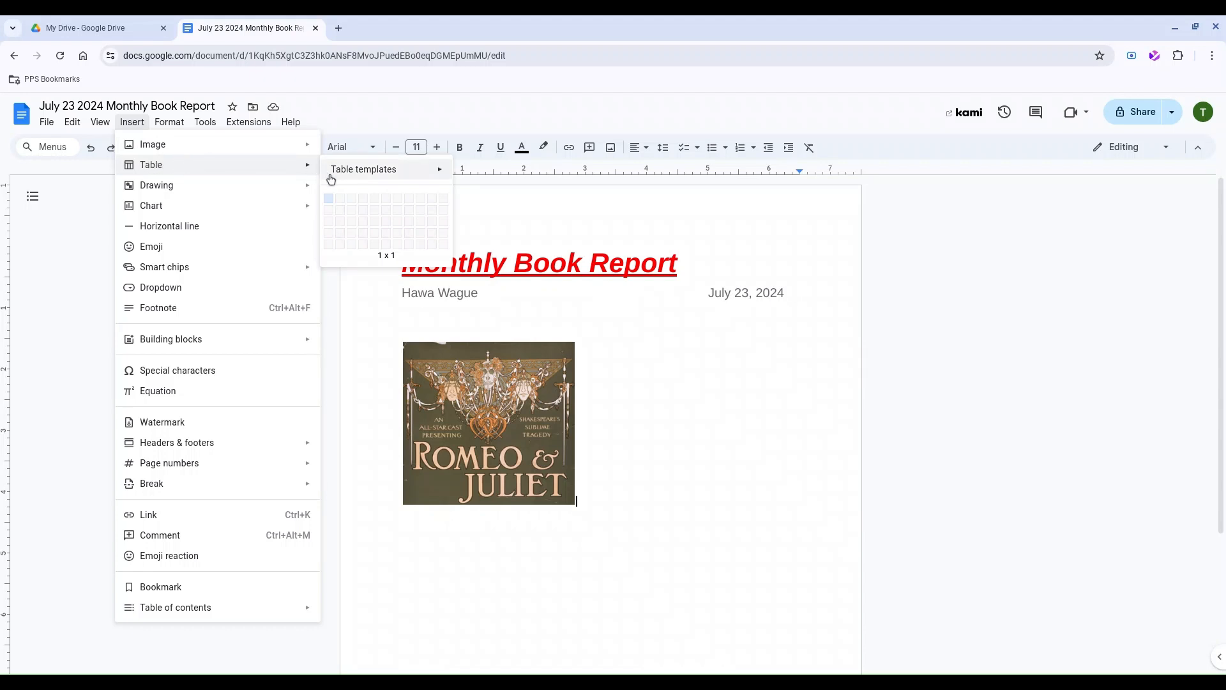
click(354, 221)
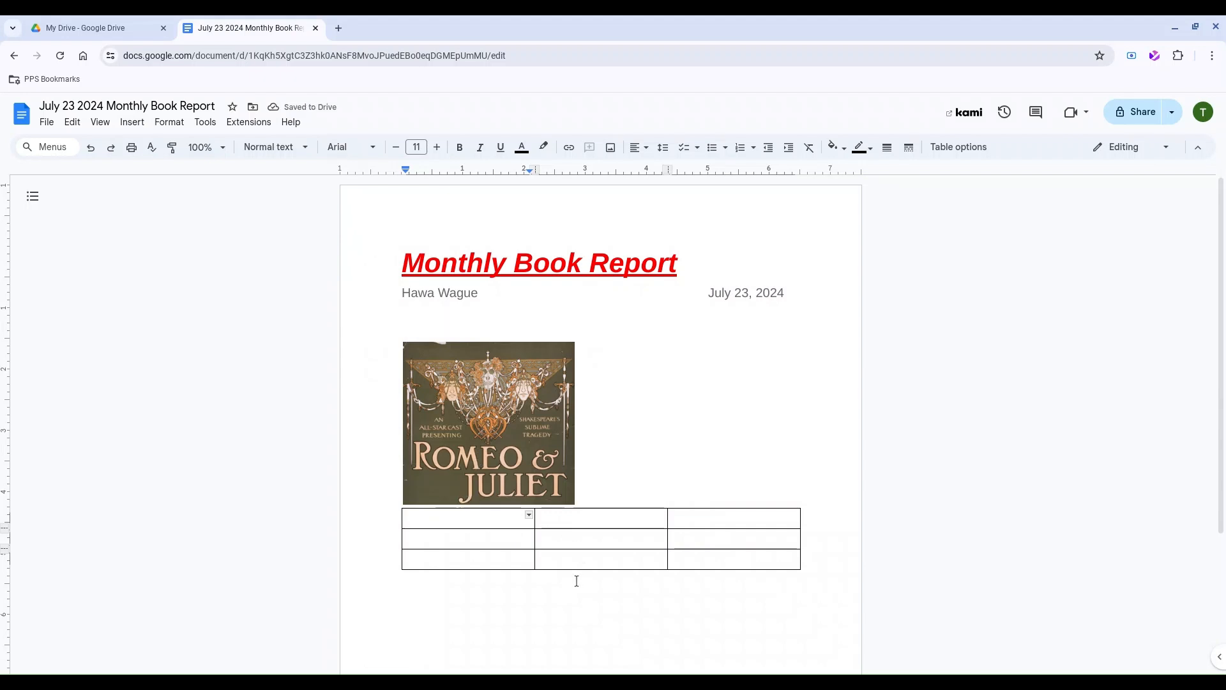
text(Characters)
key(Tab)
text(Comments)
key(Tab)
text(Suggestions)
key(Tab)
text(Romeo			Juliet)
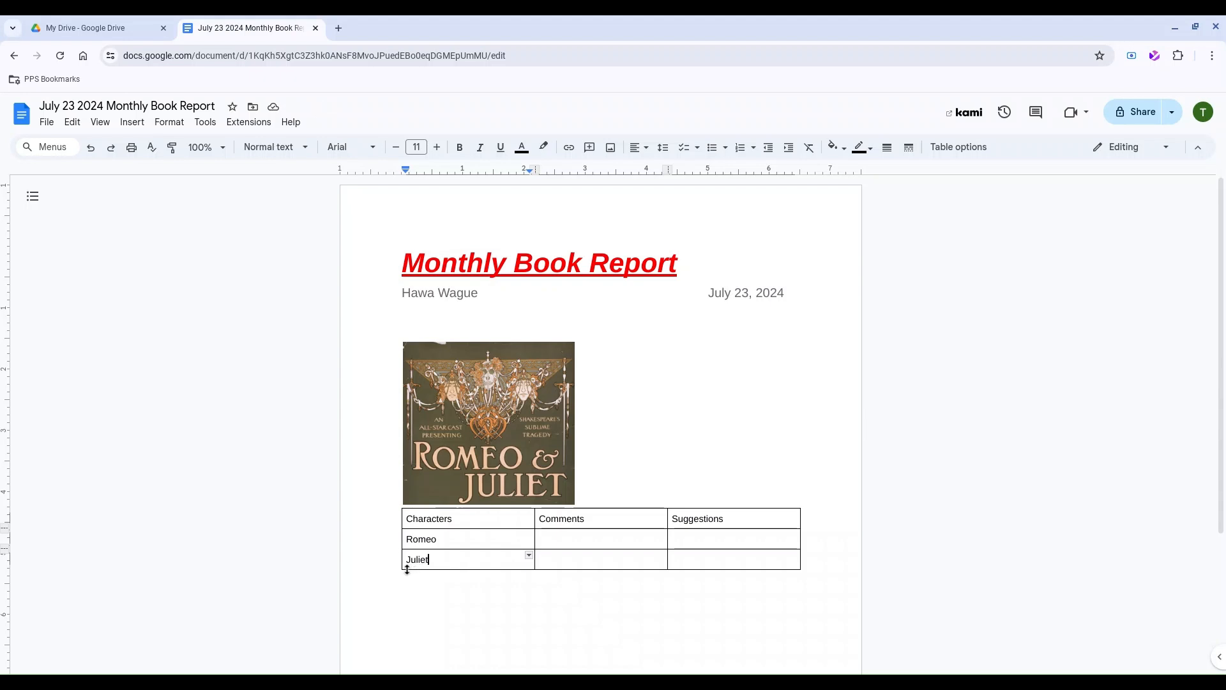
Add a blank row and a Resource column after Characters, then go to Romeo's Resource cell.
mouse_move(403, 567)
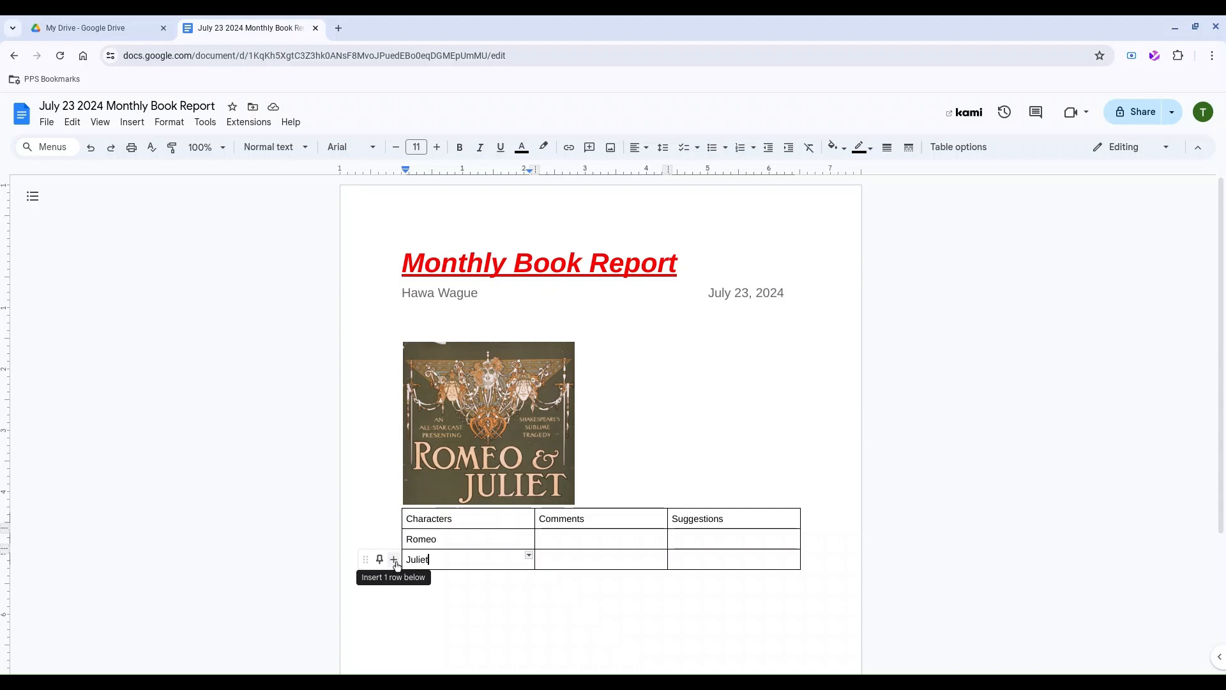
click(395, 562)
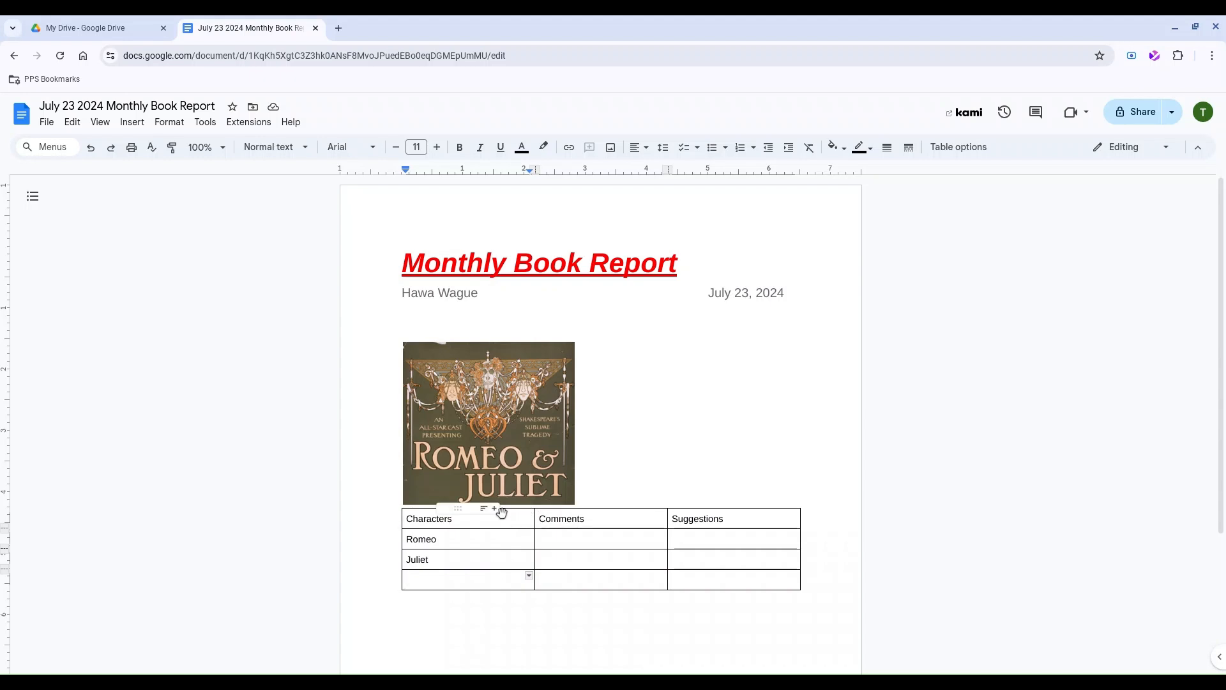
click(495, 509)
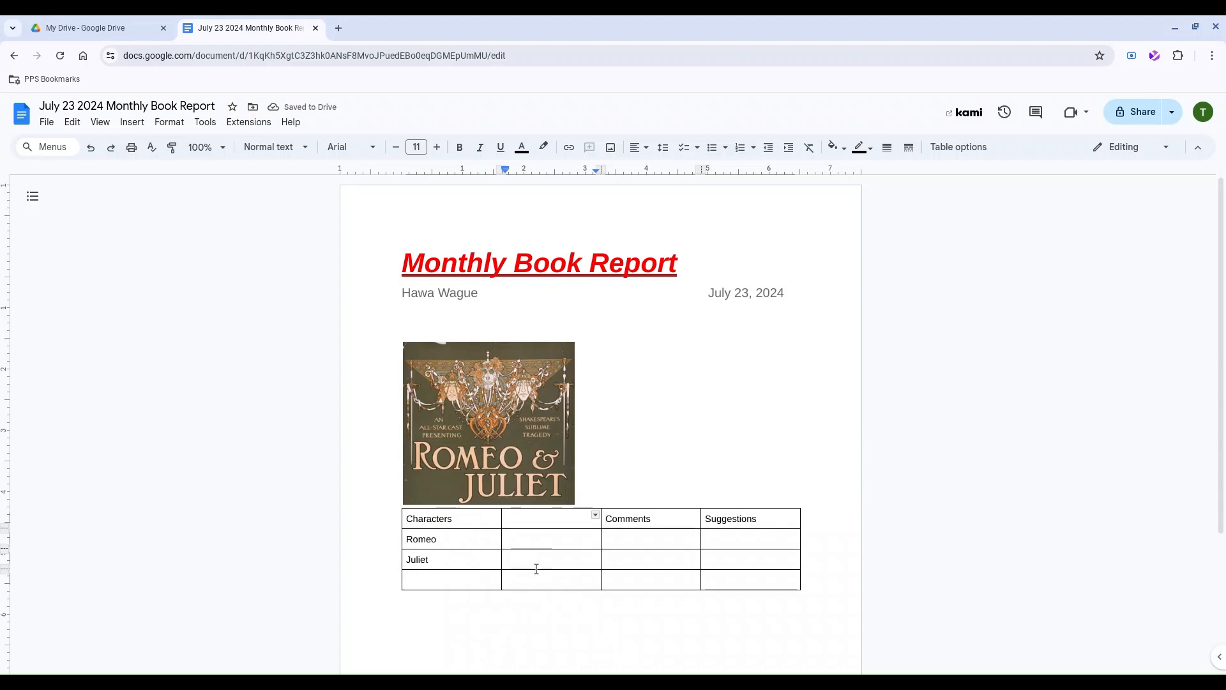
text(Resource)
scroll(1079, 471, down, 1)
click(1079, 471)
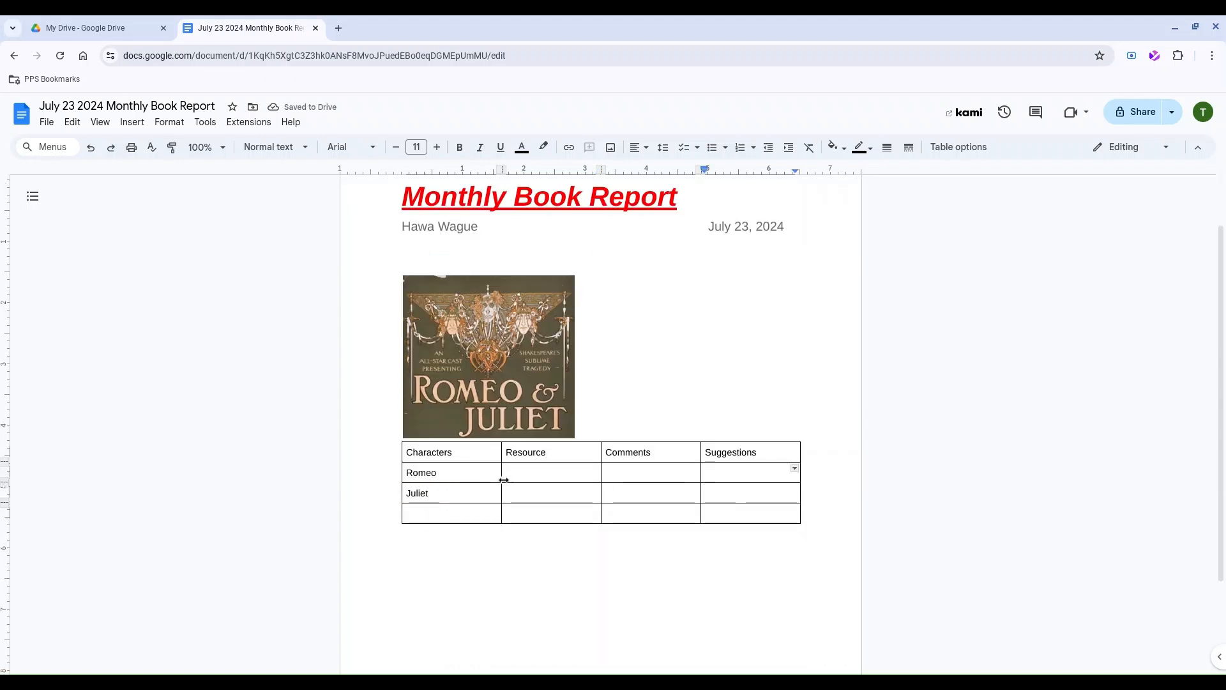
click(540, 474)
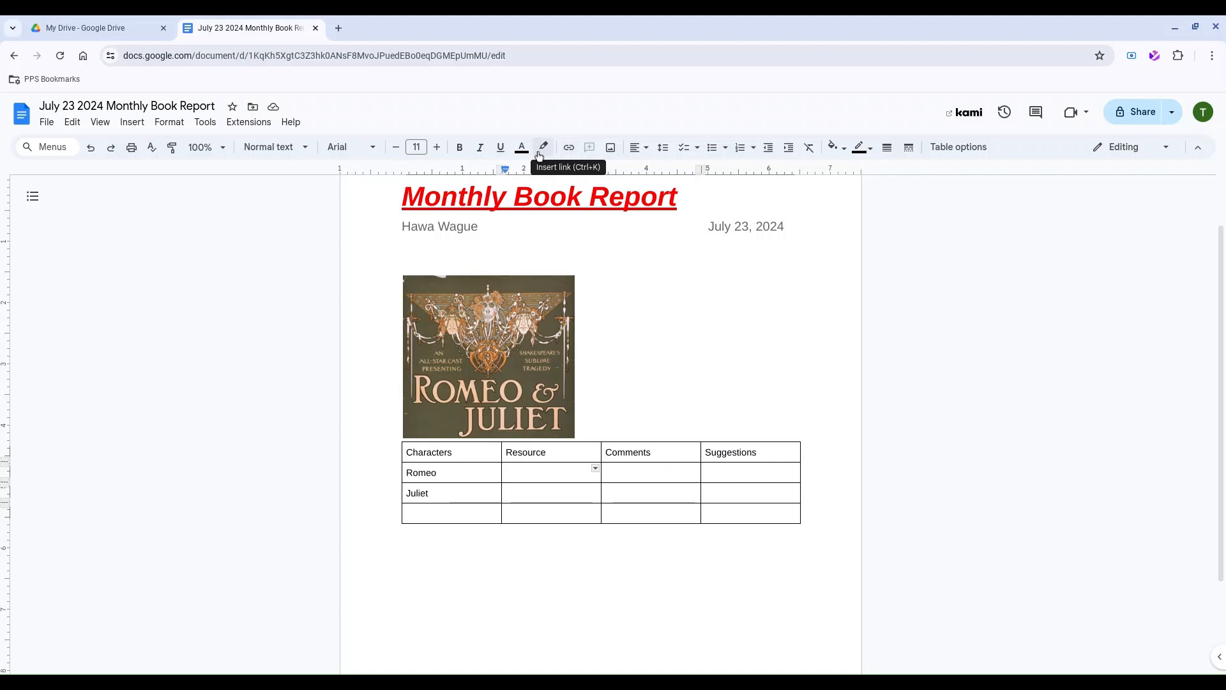
Start inserting a link in Romeo's Resource cell, ready to enter its web address.
click(135, 124)
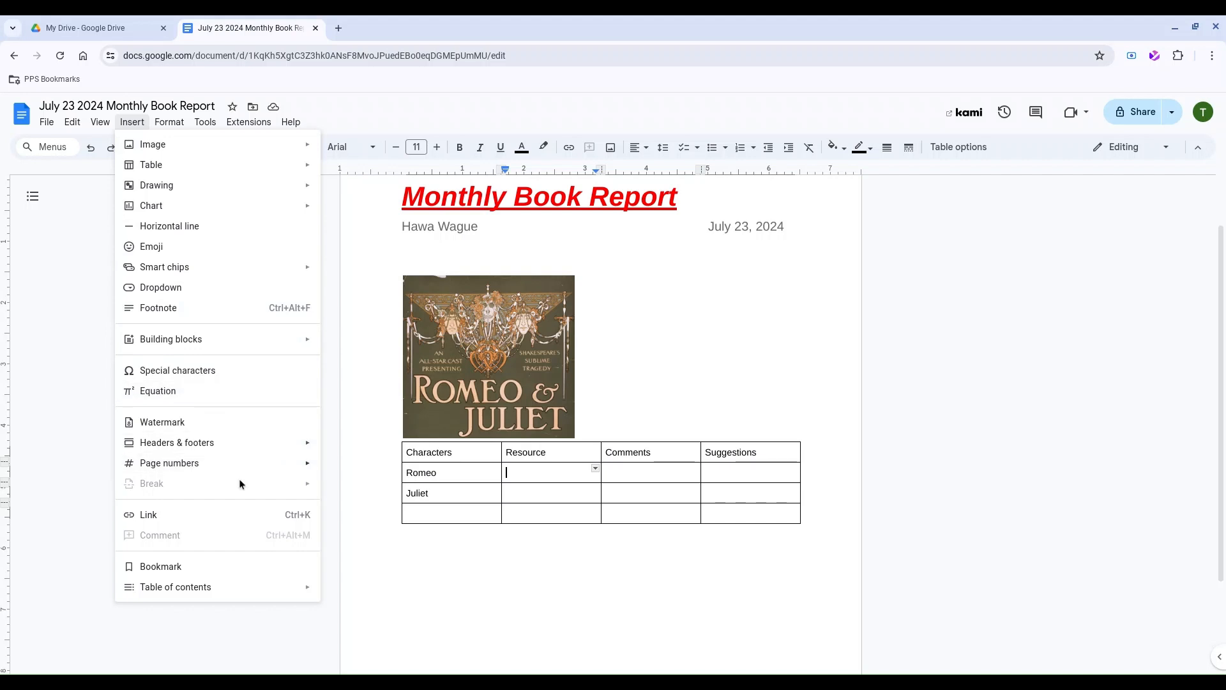
click(227, 519)
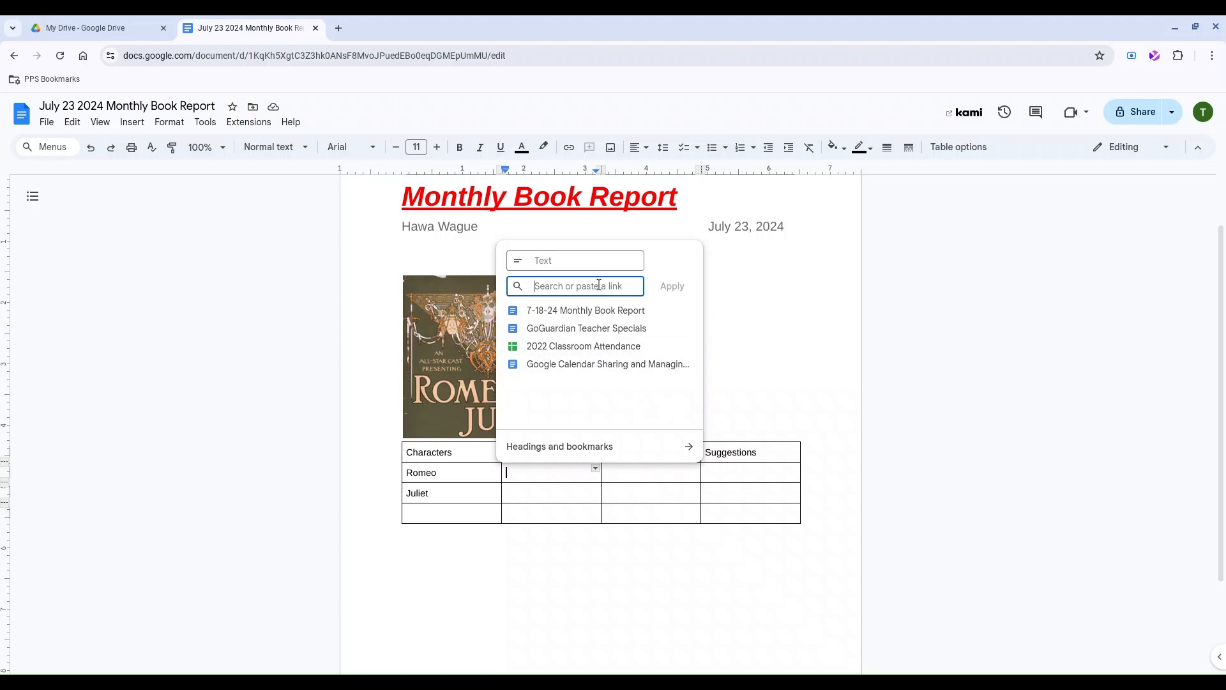
click(573, 263)
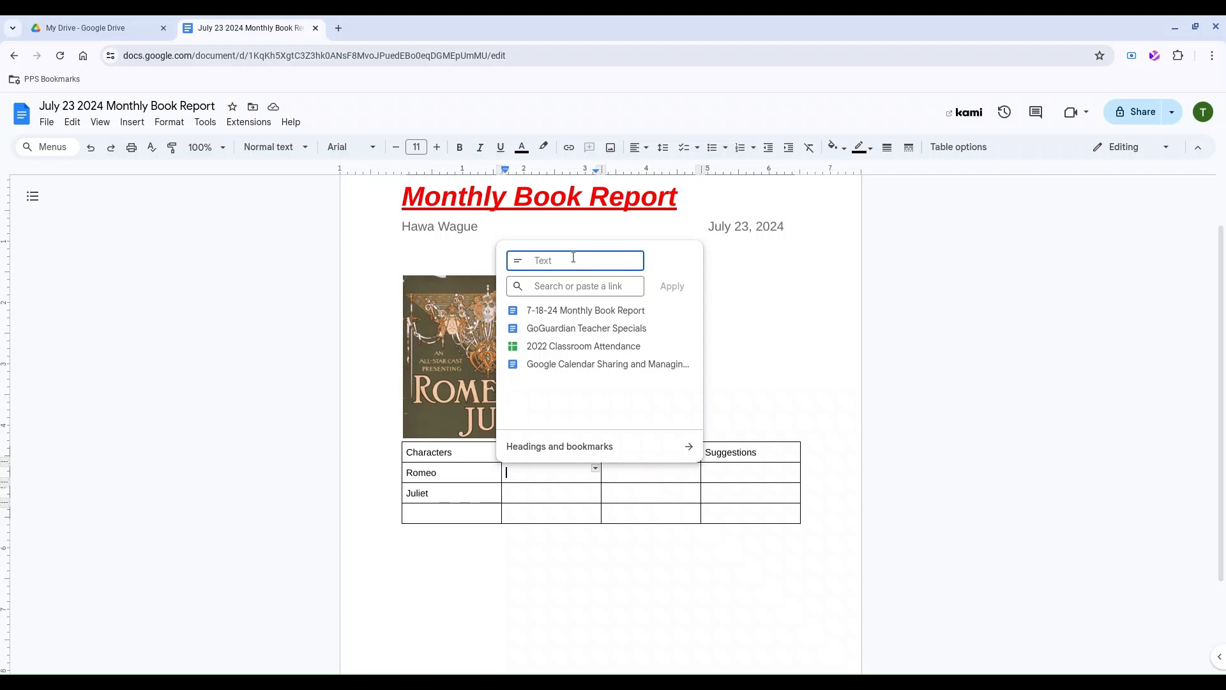
click(554, 287)
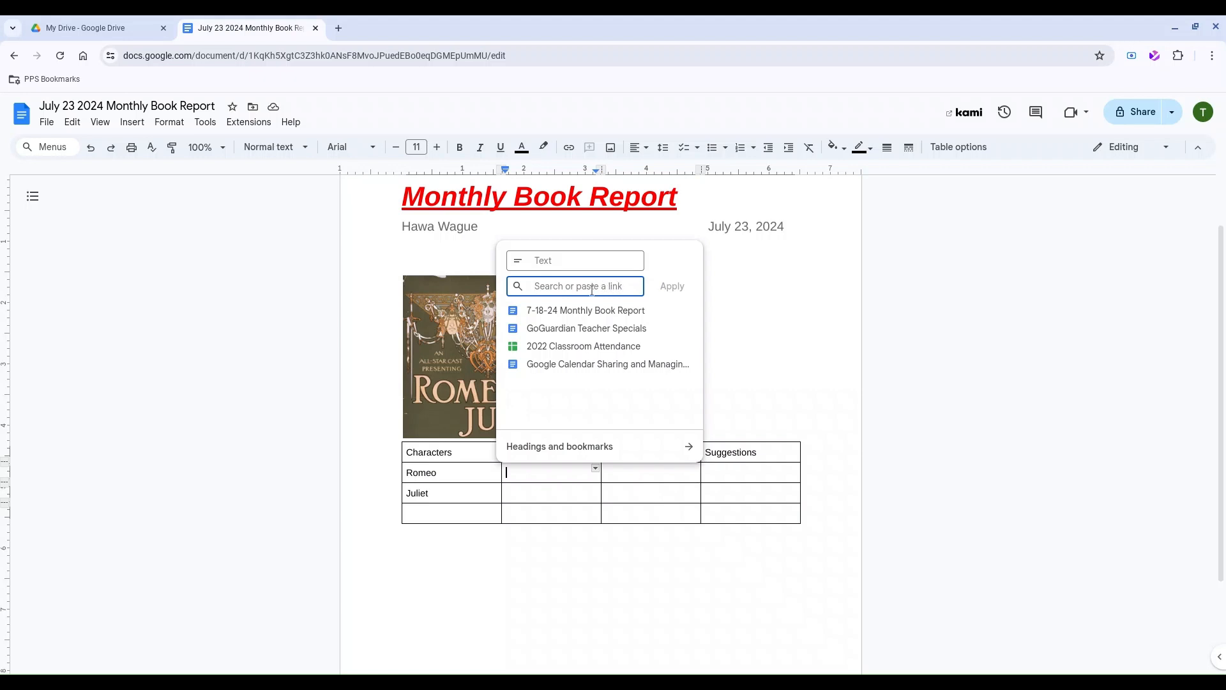
Search 'romeo character analy' in a new tab and copy the SparkNotes Romeo analysis URL.
click(343, 30)
text(romeo character analys)
key(Return)
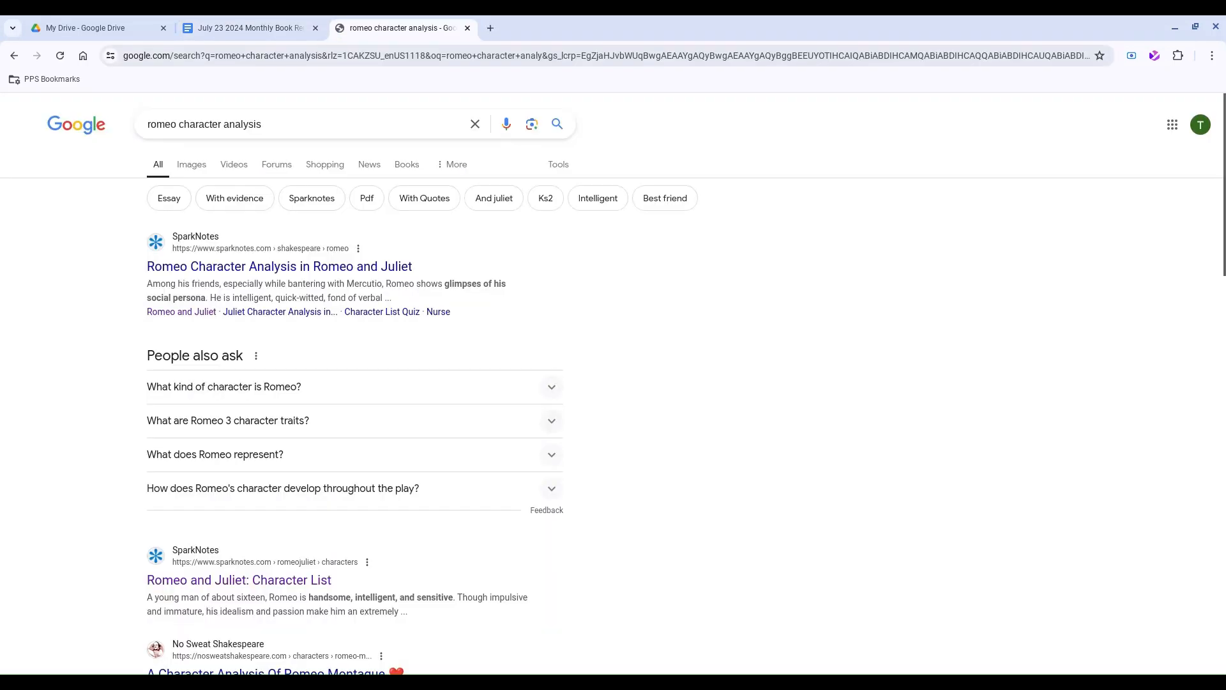
click(361, 268)
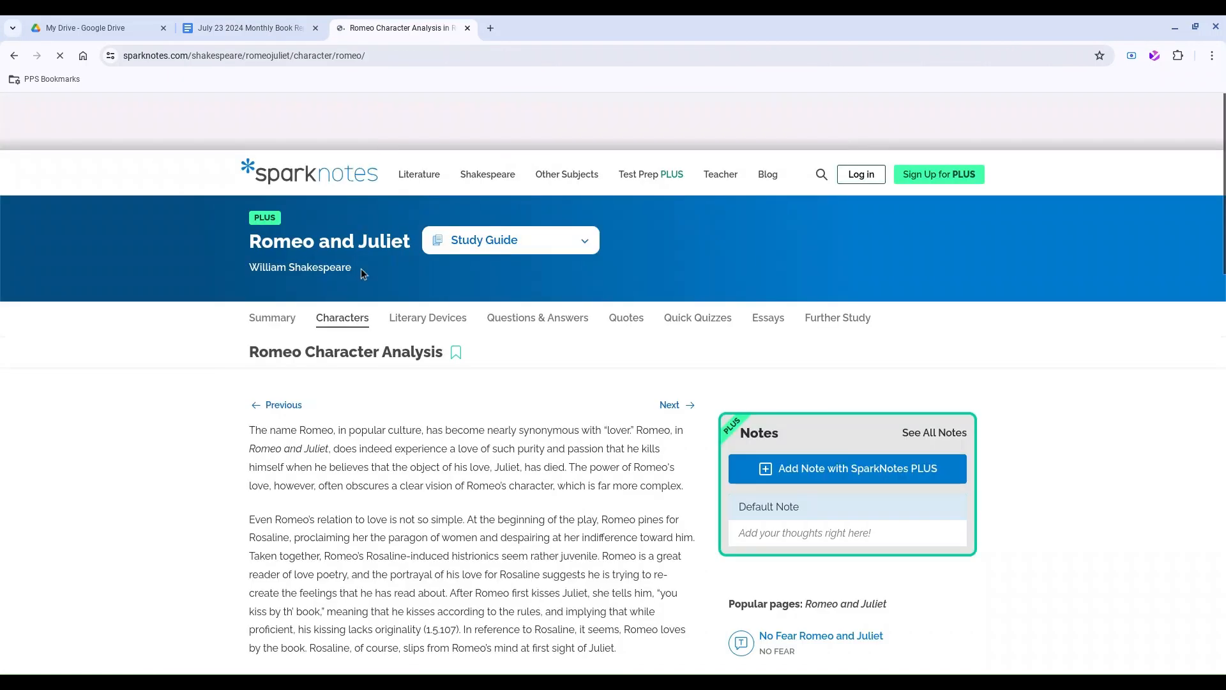
drag(366, 56, 109, 56)
key(ctrl+c)
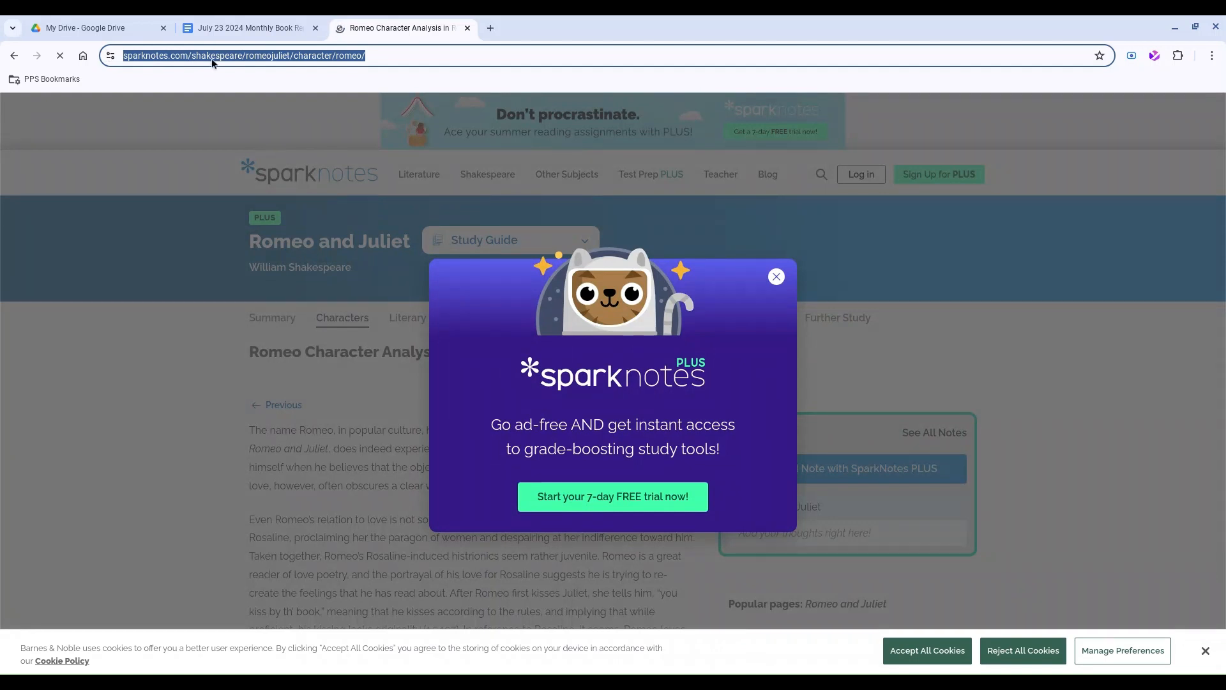
click(249, 28)
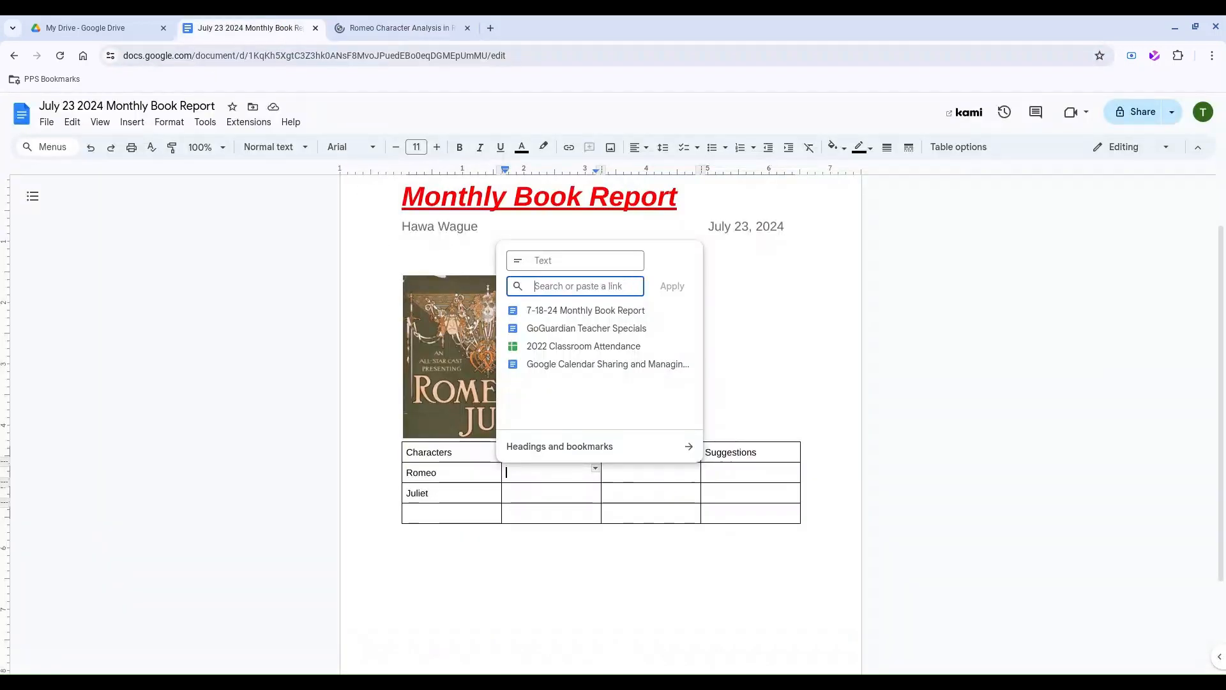
Link Romeo's Resource cell to SparkNotes with text 'Click here to read more about Romeo's character analysis'.
key(ctrl+v)
click(558, 267)
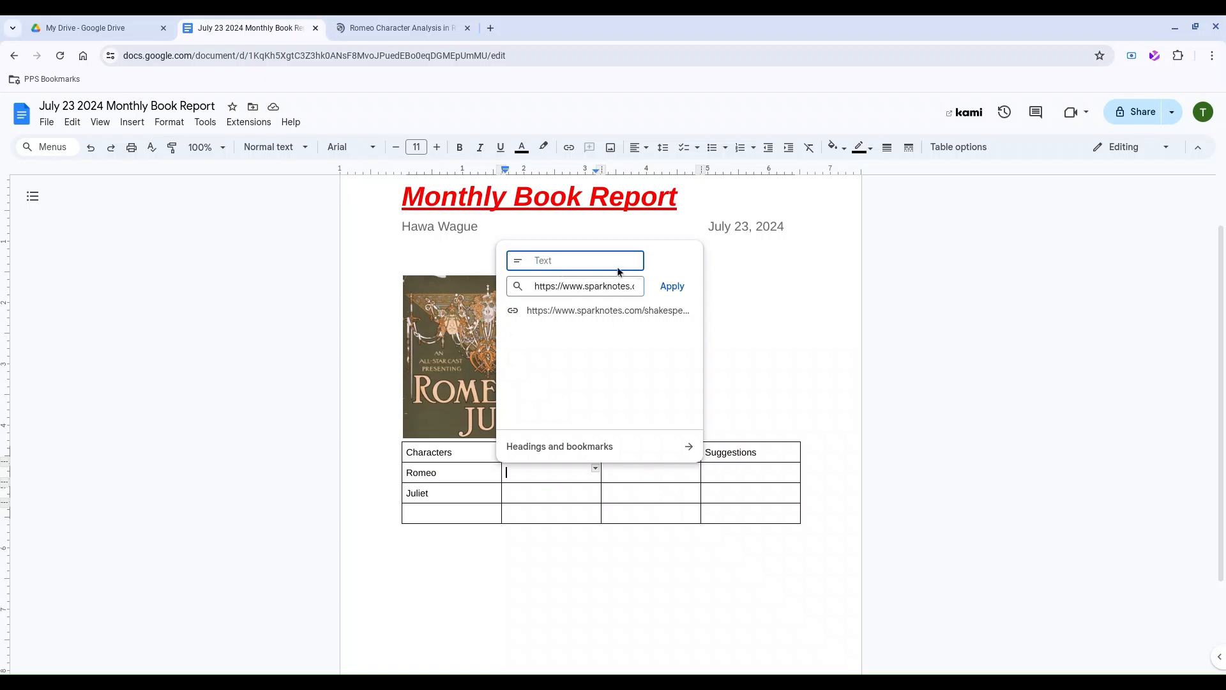
text(Click here to read more )
text(about Romeo's charact)
text(er analysis)
click(672, 287)
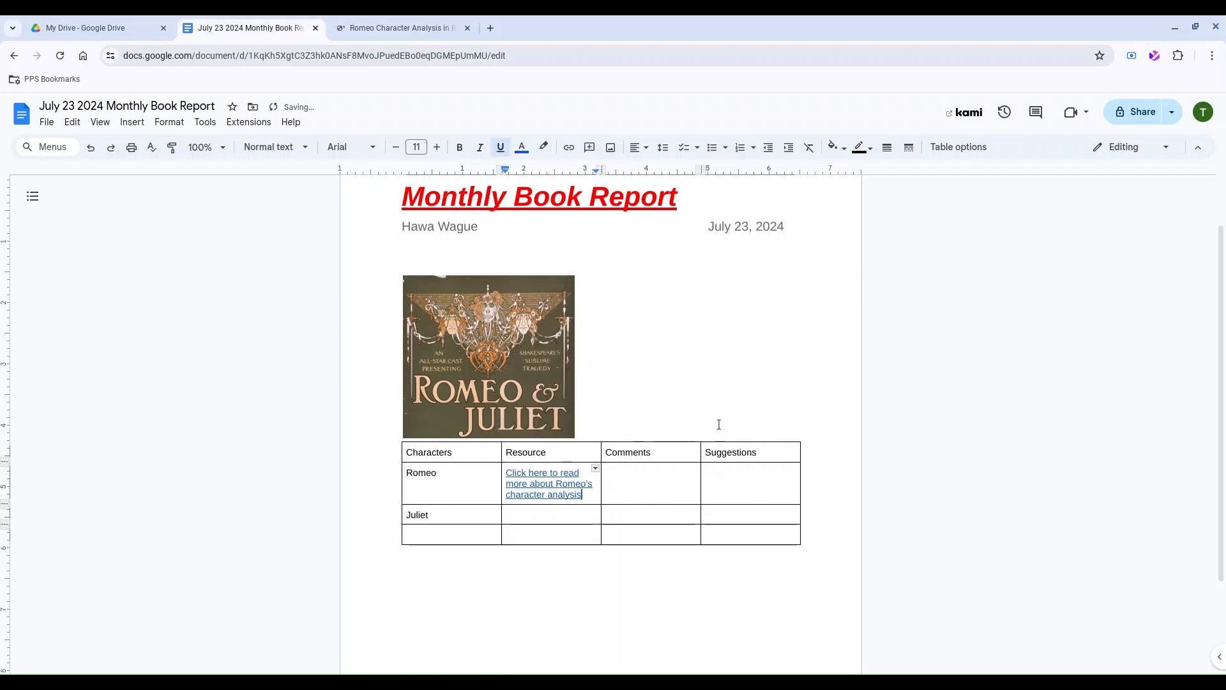
click(535, 478)
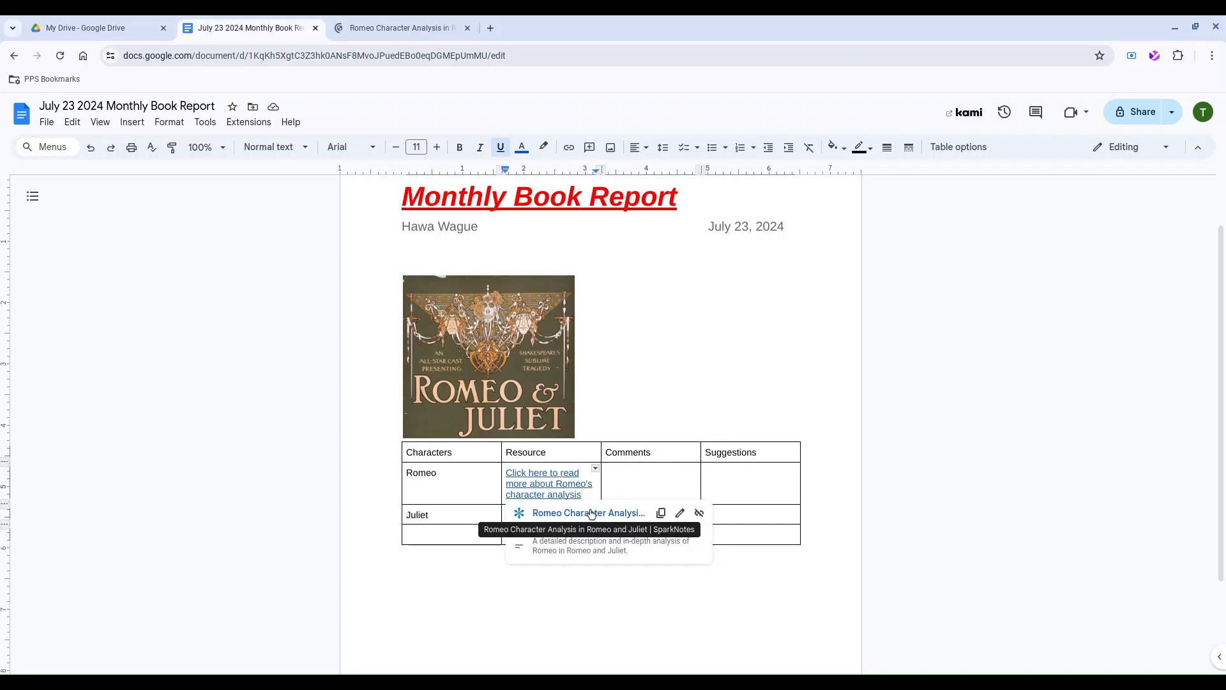
Dismiss the link preview and close the SparkNotes tab.
click(371, 435)
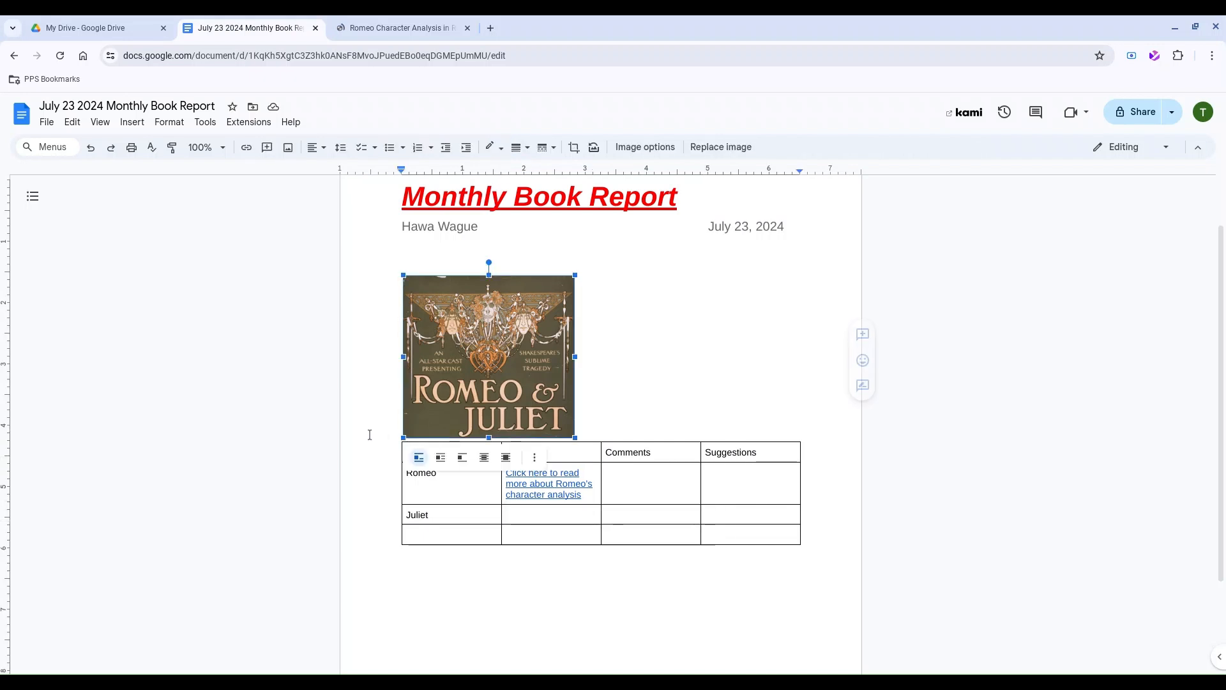
click(467, 29)
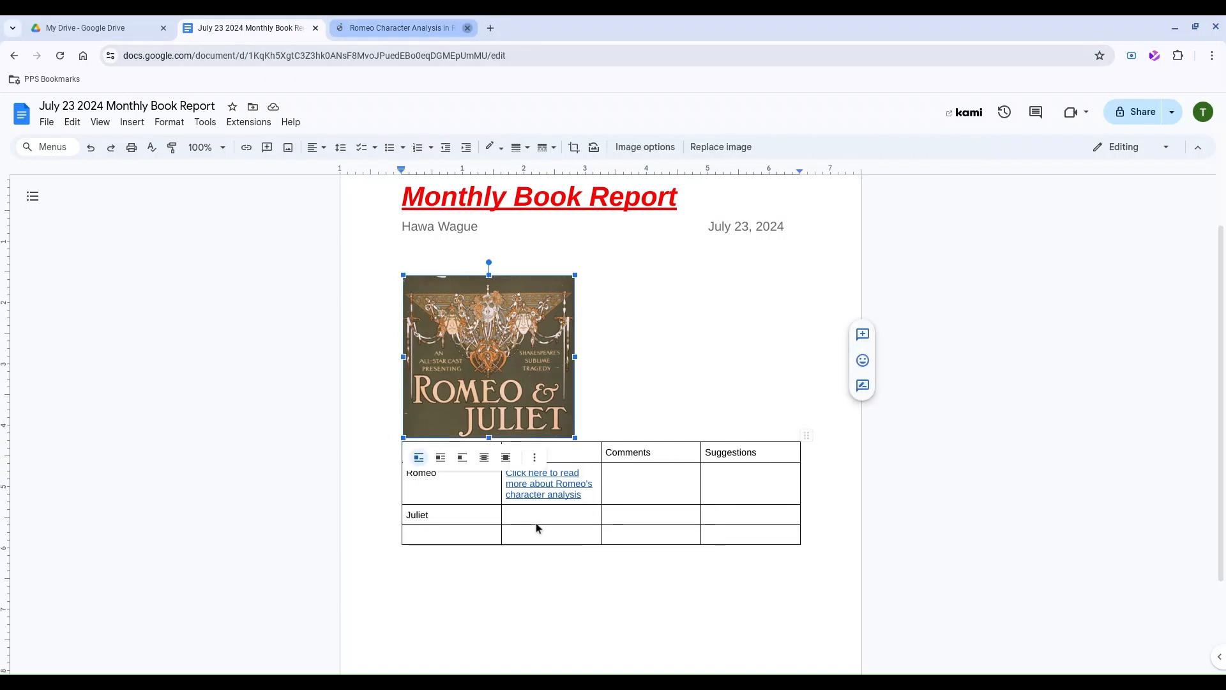
click(495, 526)
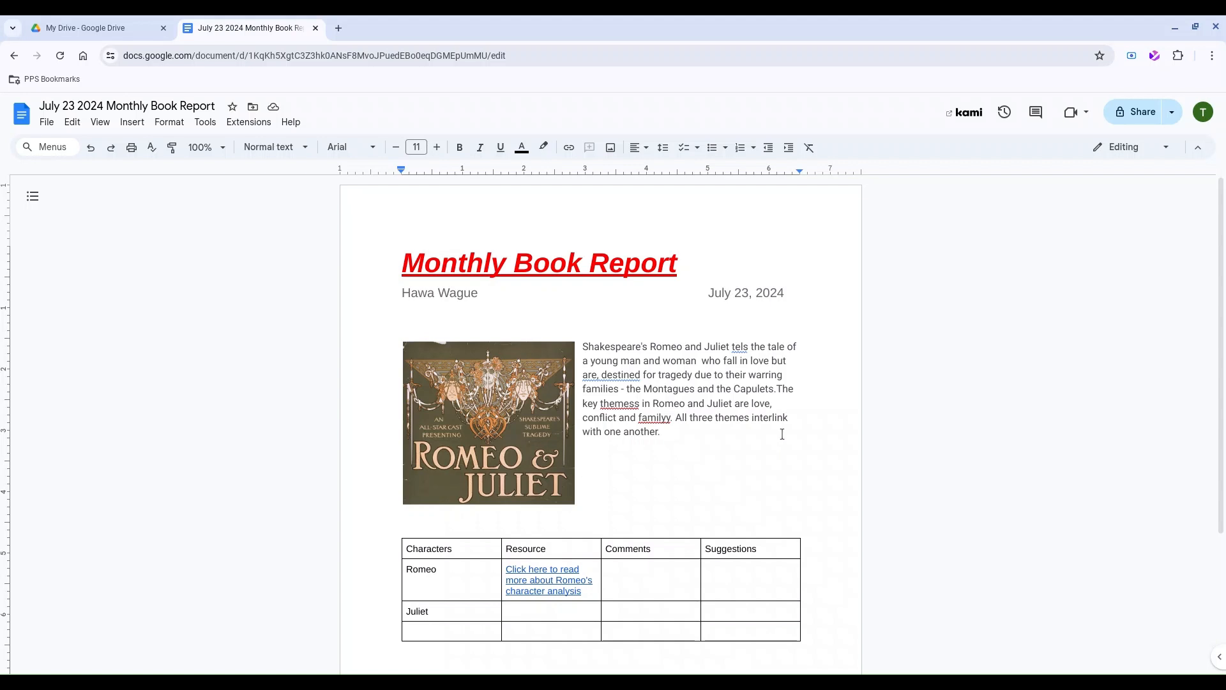
Set the summary paragraph beside the poster to double line spacing.
click(673, 431)
drag(674, 431, 583, 350)
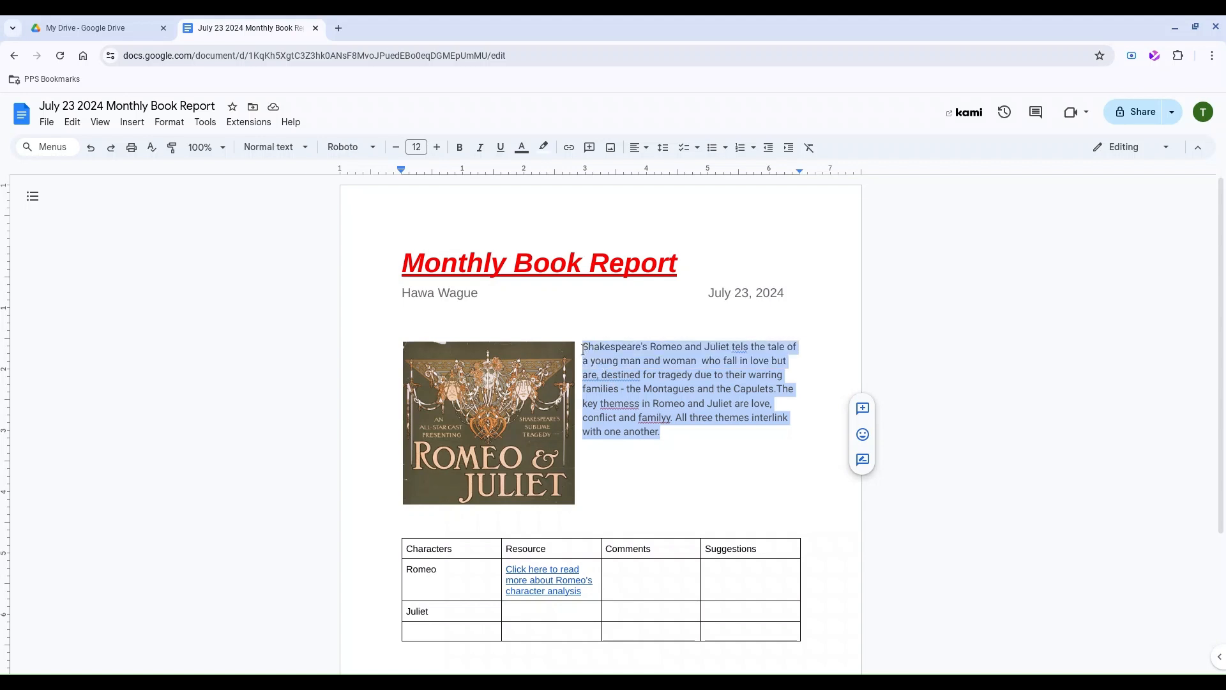
click(663, 147)
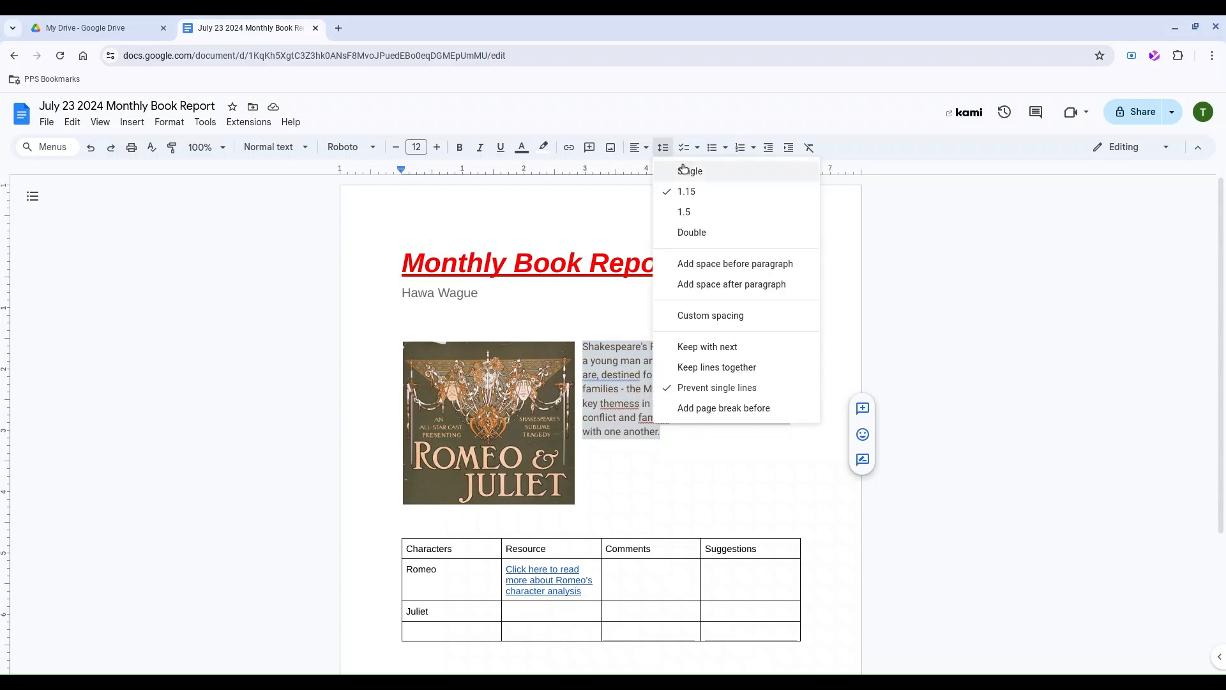
click(718, 174)
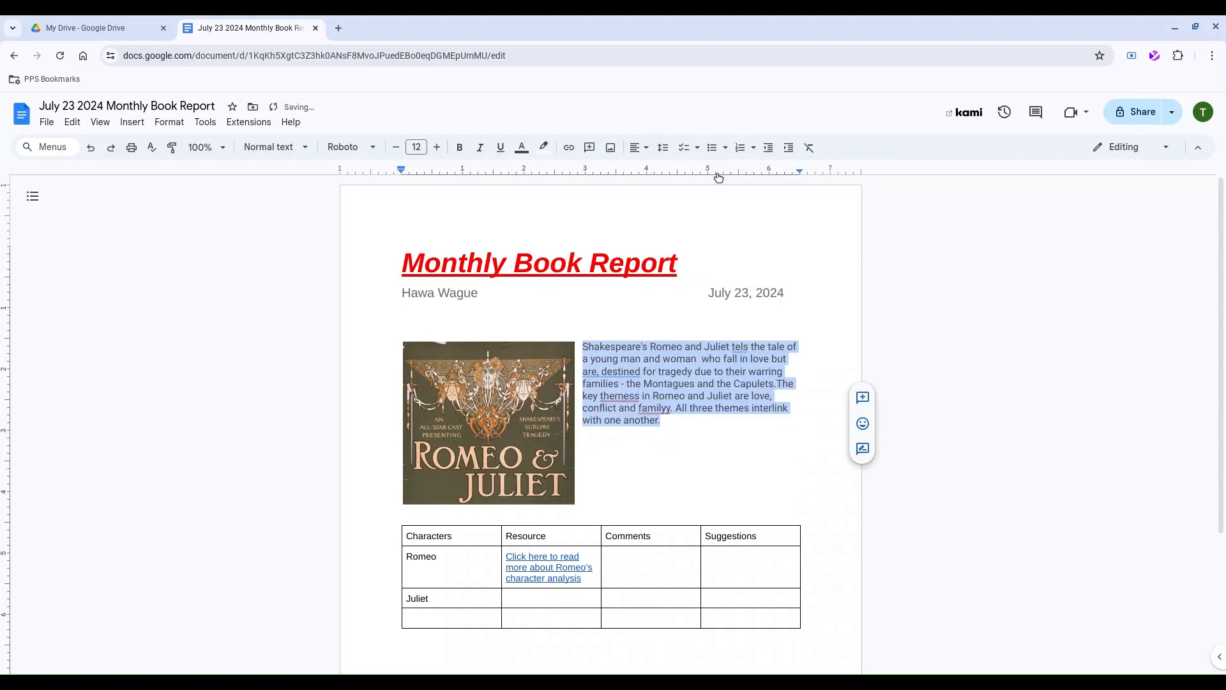
click(663, 147)
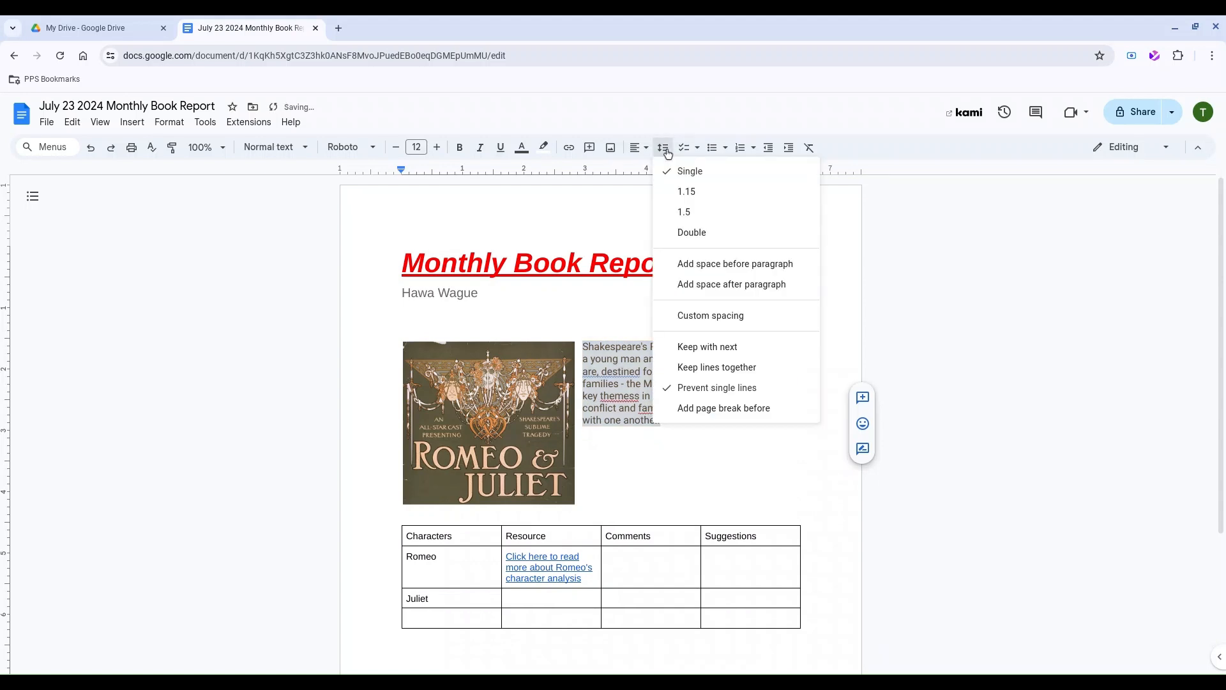
click(716, 234)
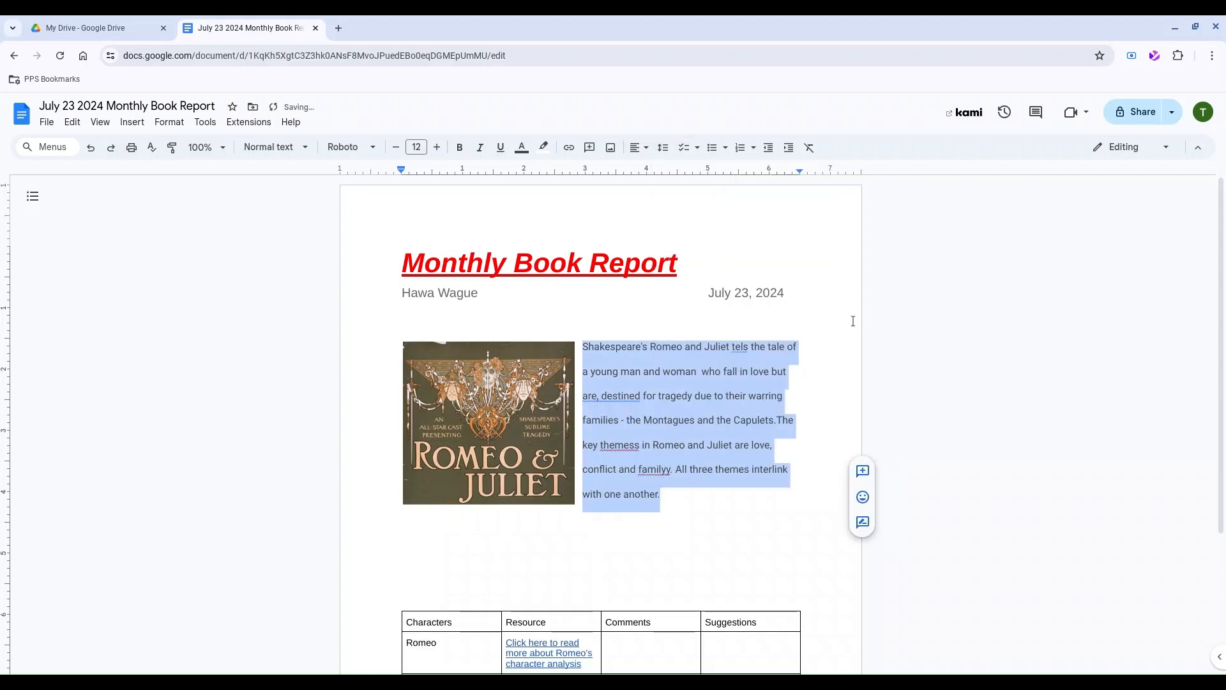
scroll(853, 321, down, 3)
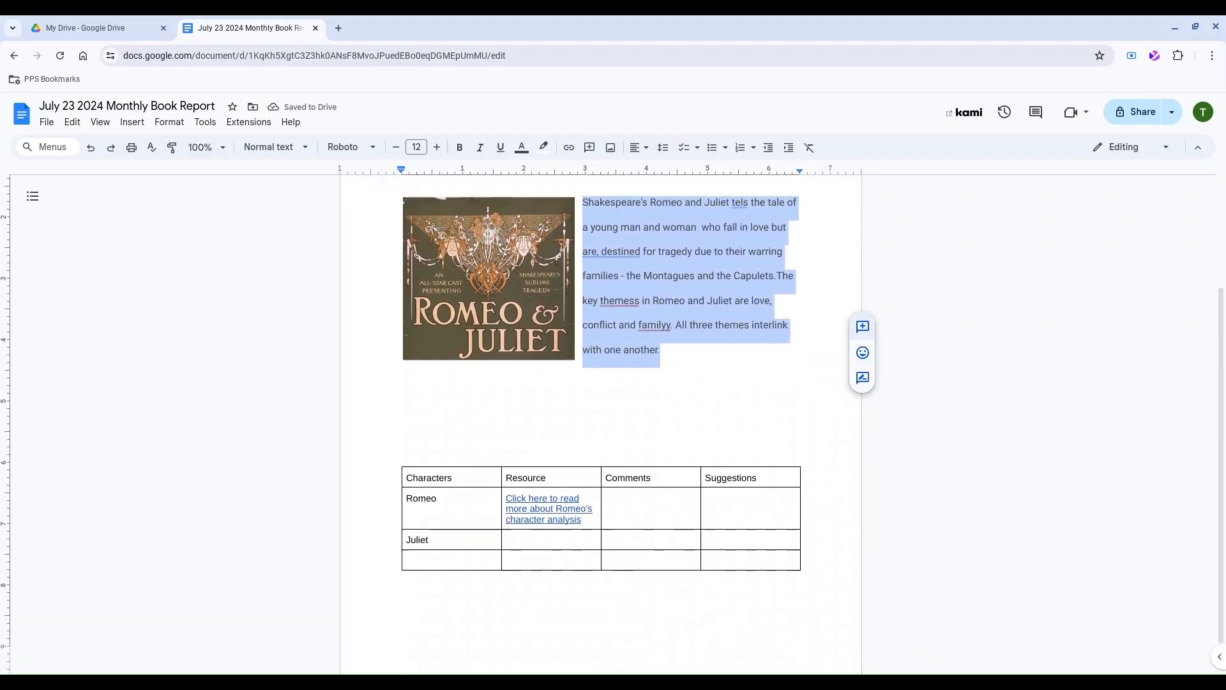
scroll(853, 321, up, 3)
scroll(614, 418, down, 1)
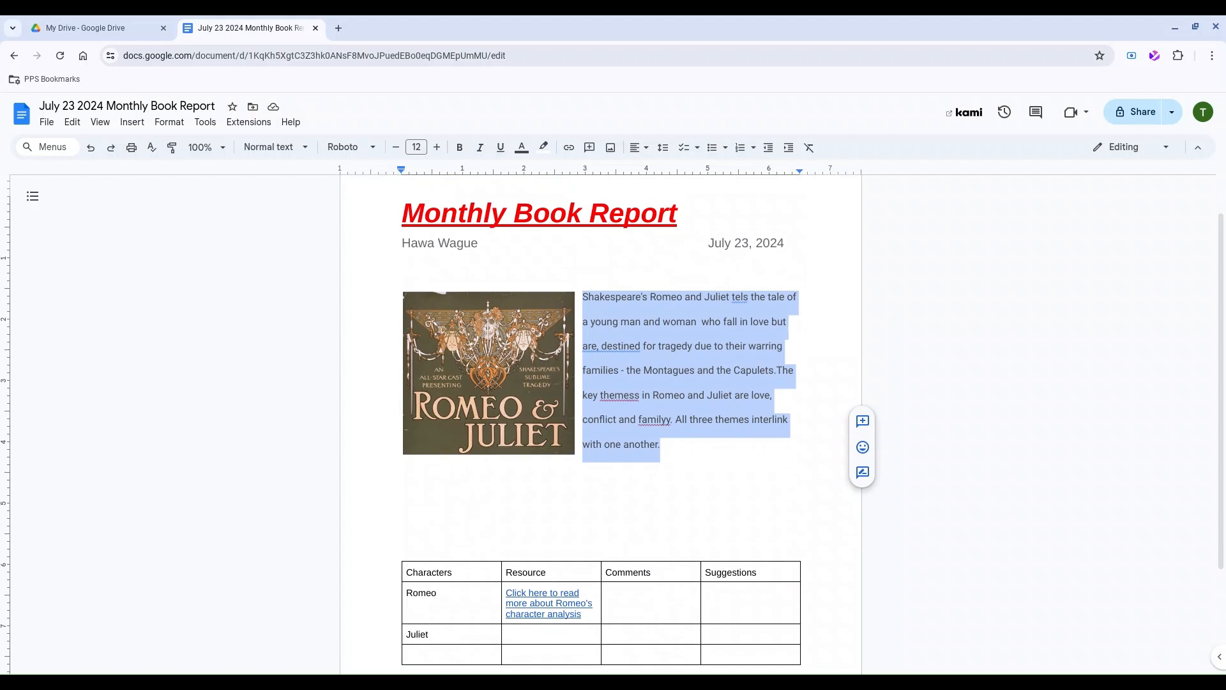
Make the summary a bulleted list split into three items at 'who' and 'The key themes'.
click(685, 148)
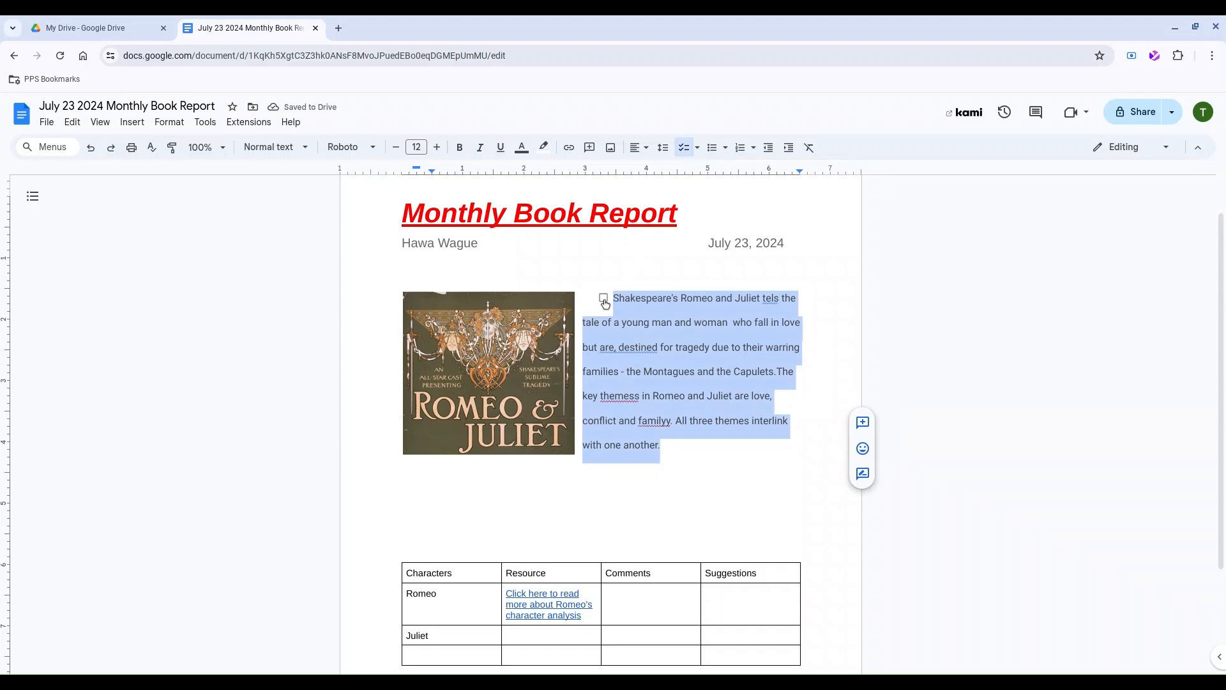
click(604, 299)
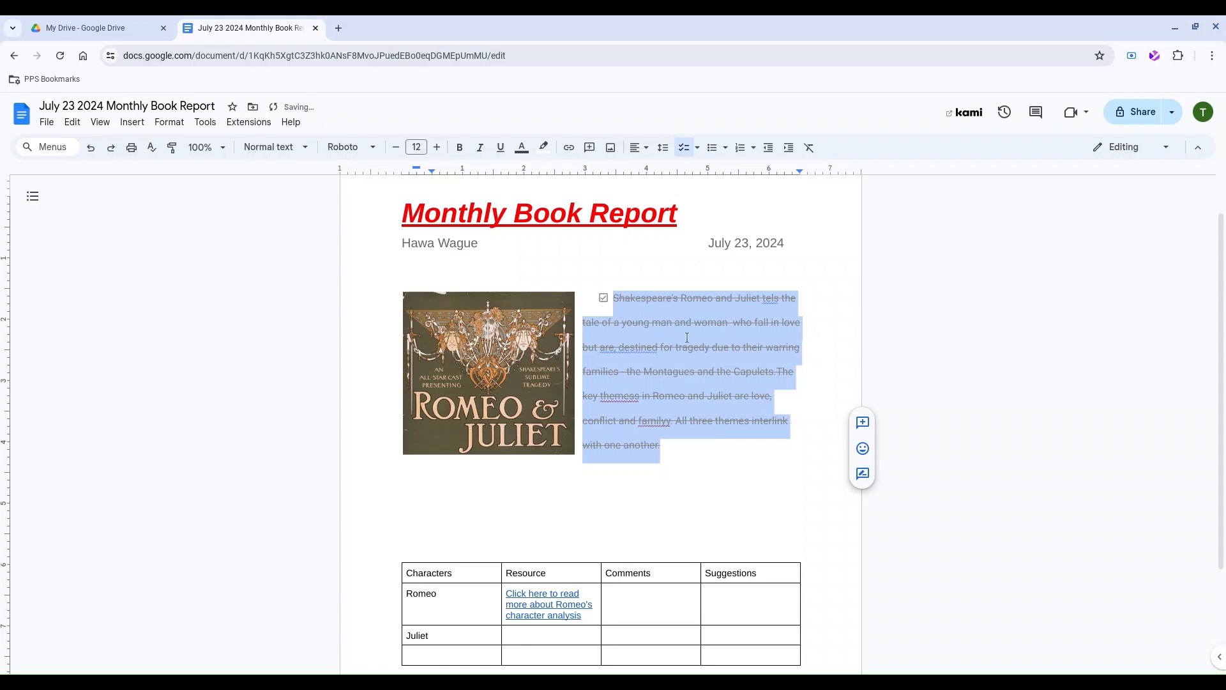
click(603, 298)
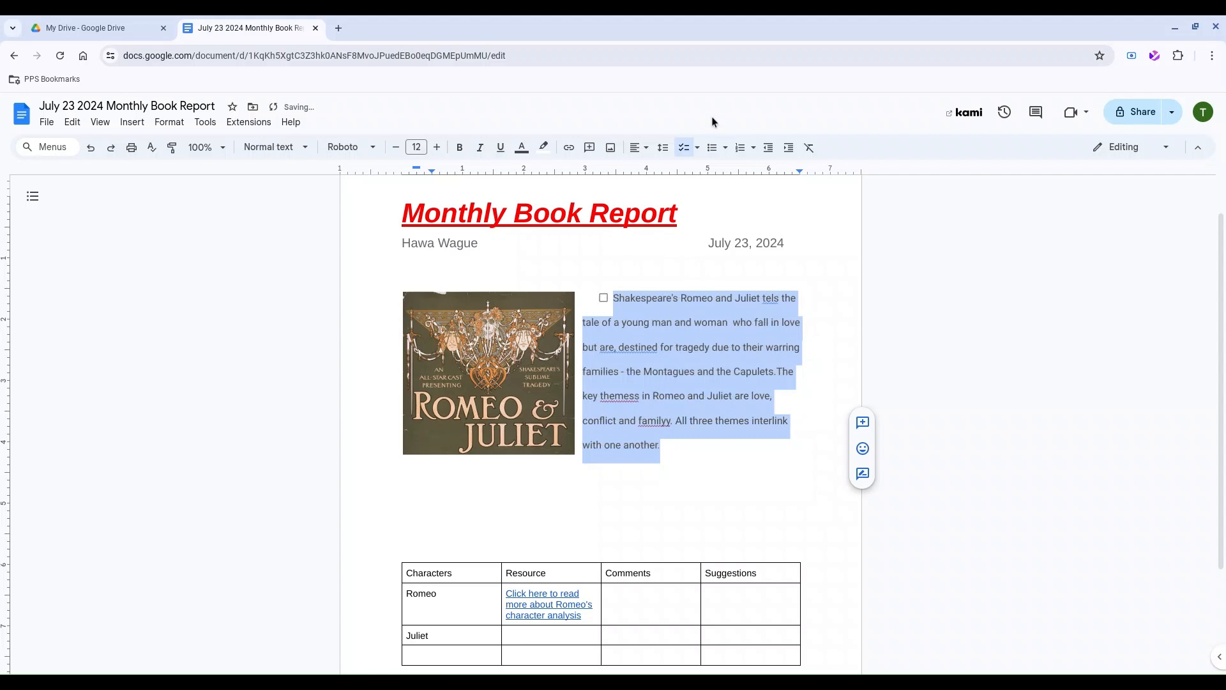
click(714, 150)
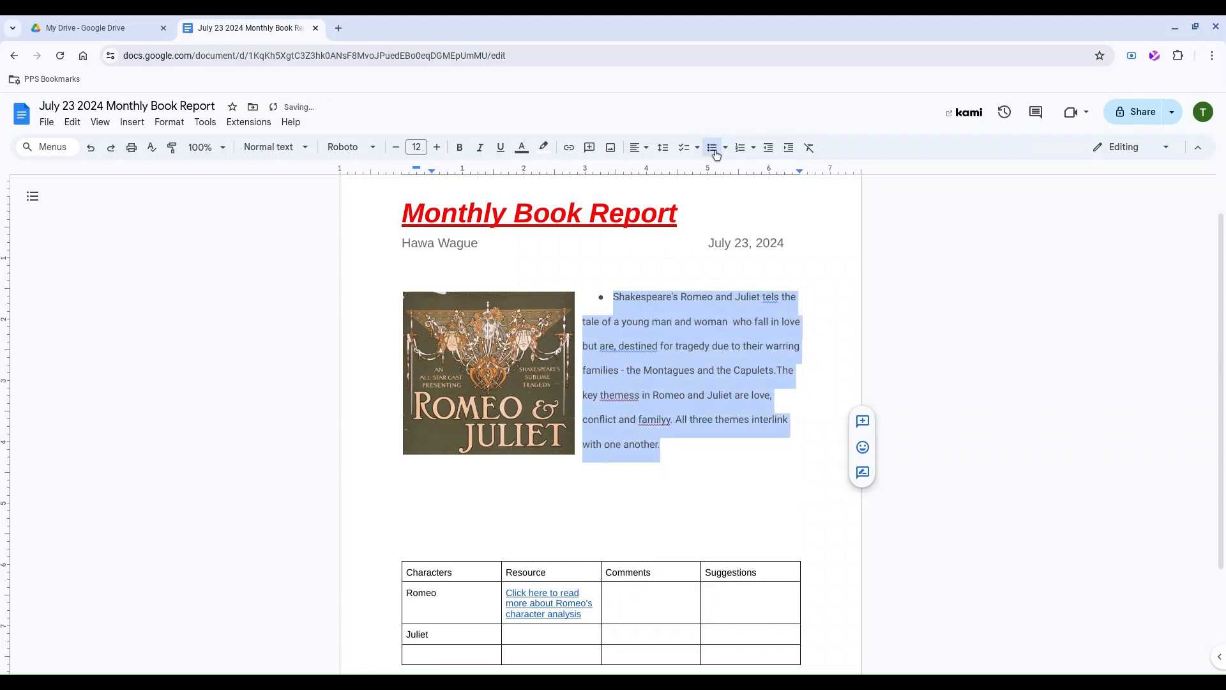
click(736, 322)
key(Return)
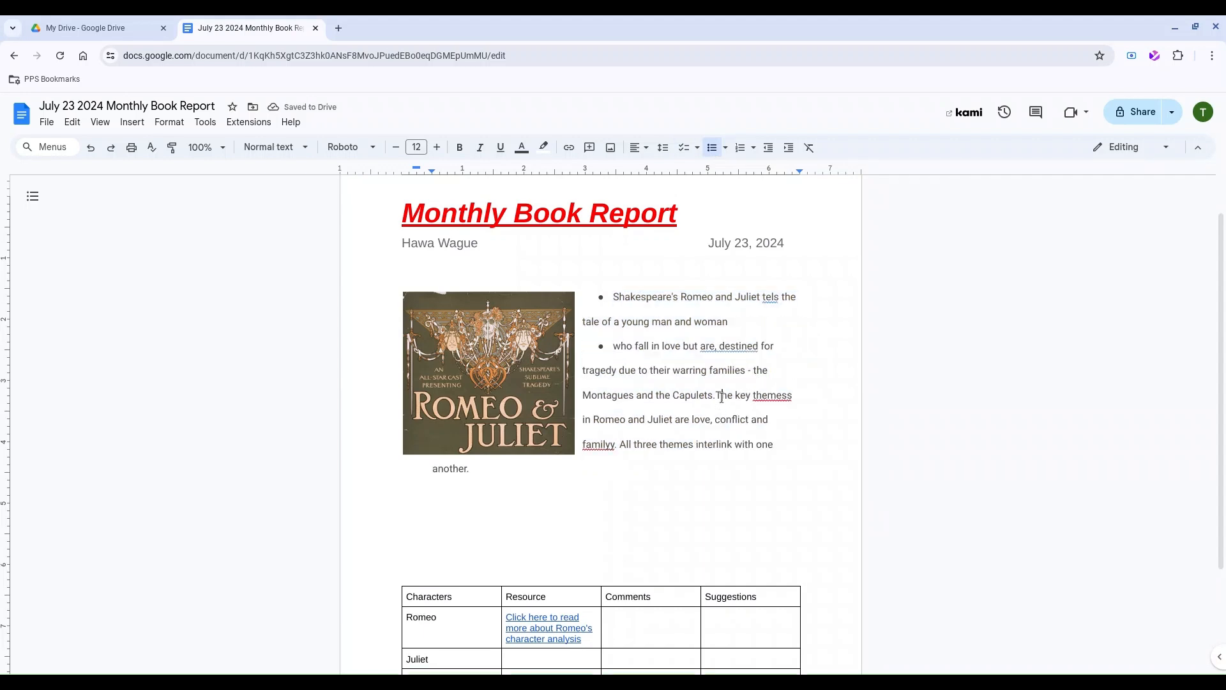
key(Return)
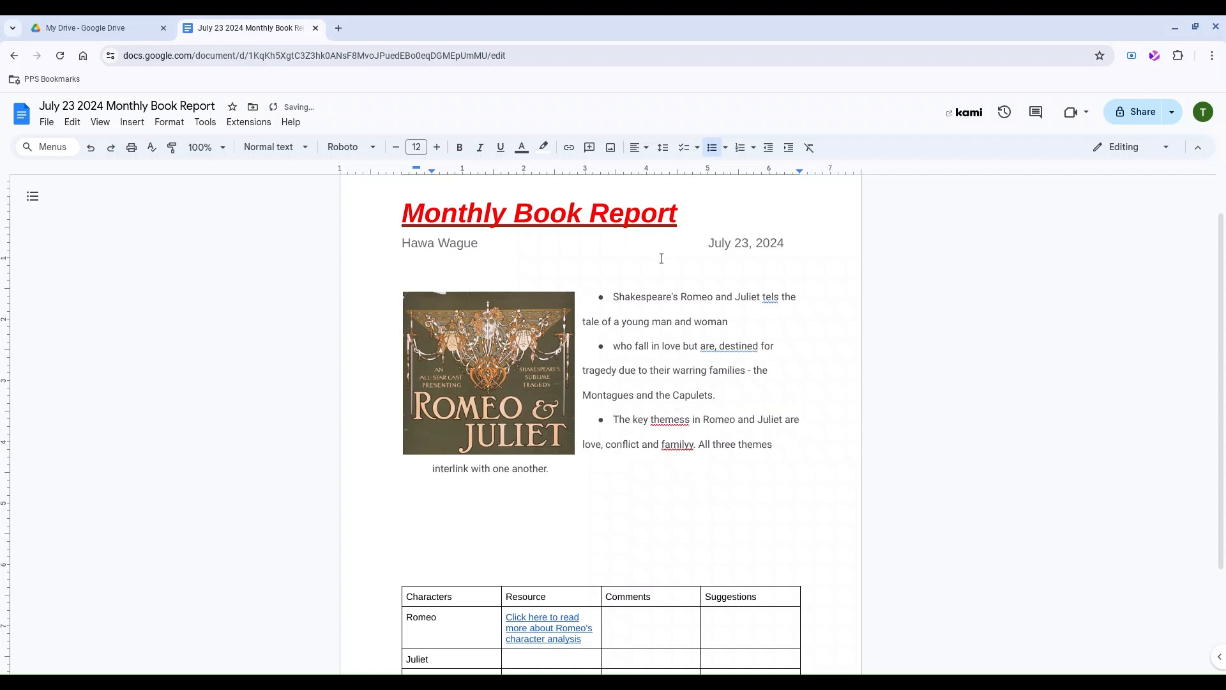
Format the three summary items as a numbered list.
drag(791, 450, 608, 294)
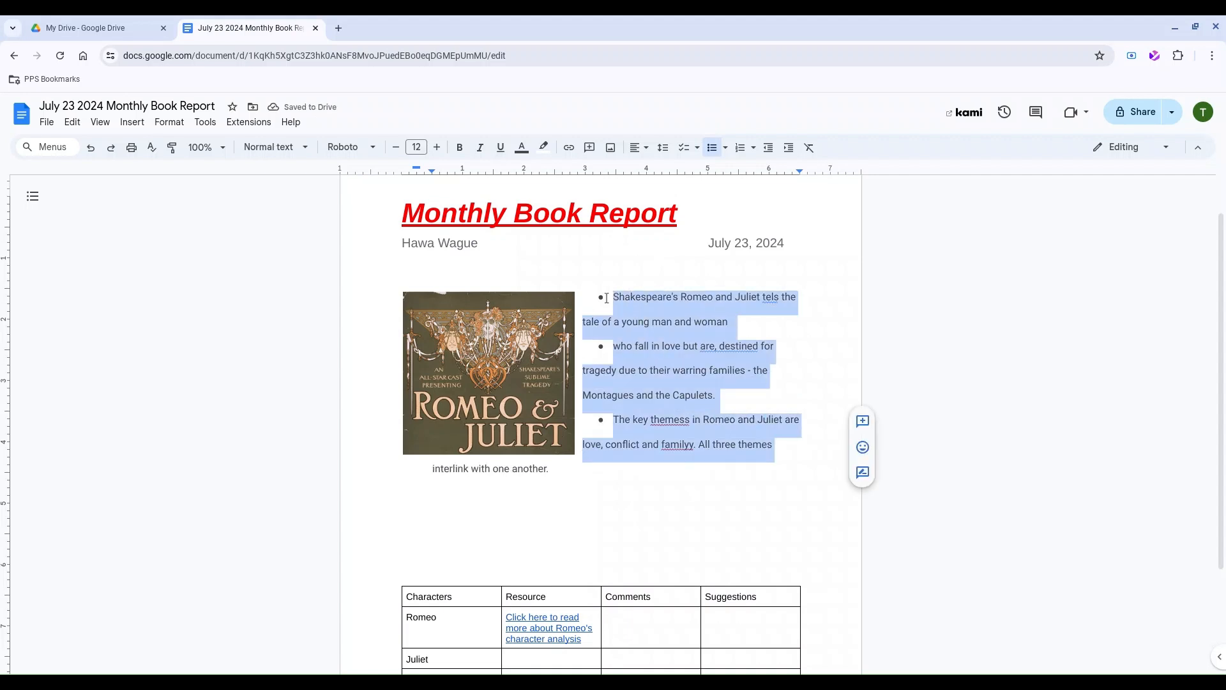
click(726, 148)
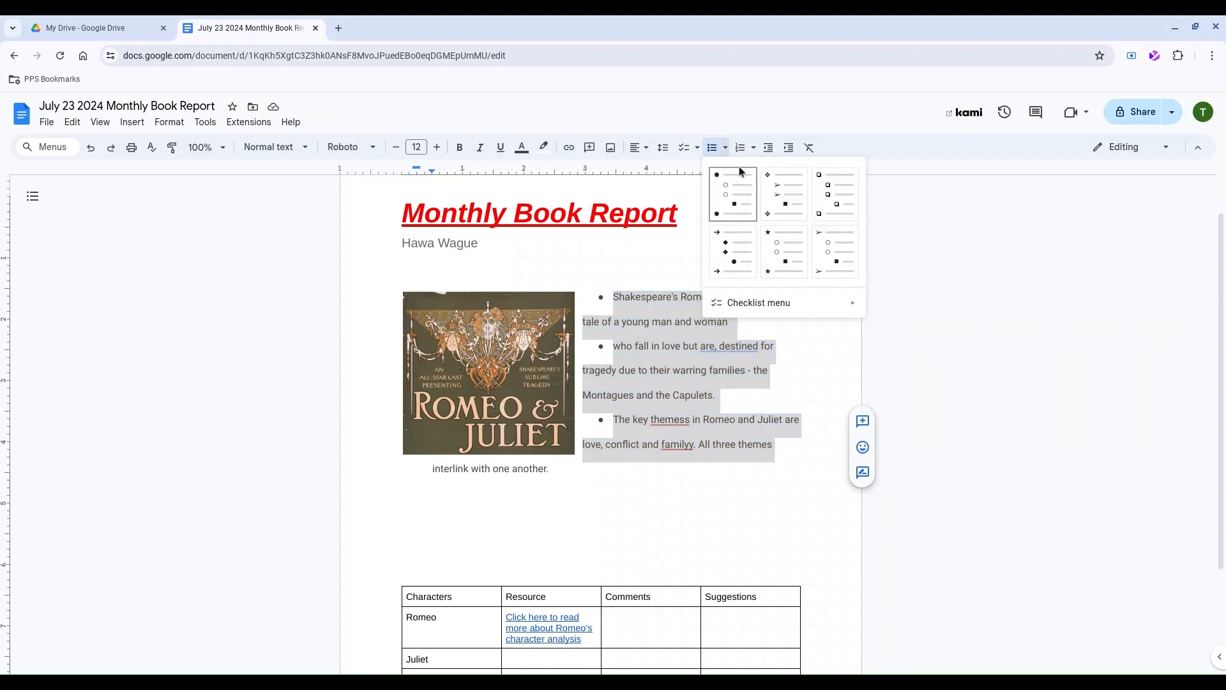
click(728, 251)
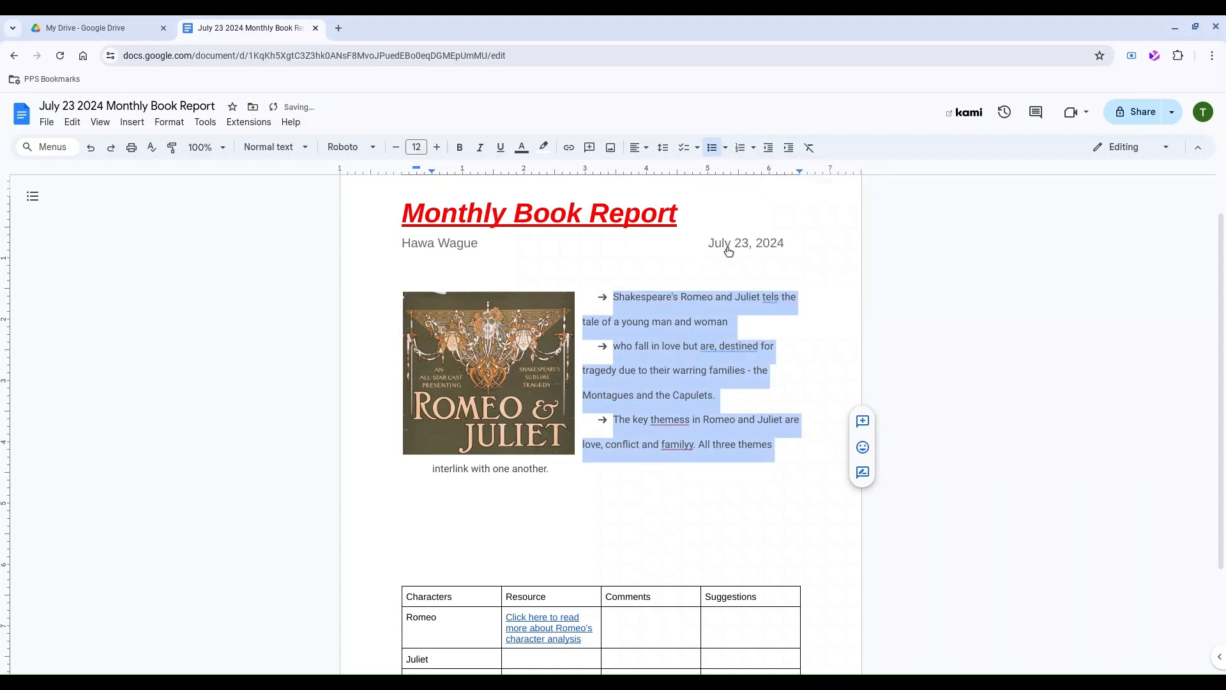
click(725, 148)
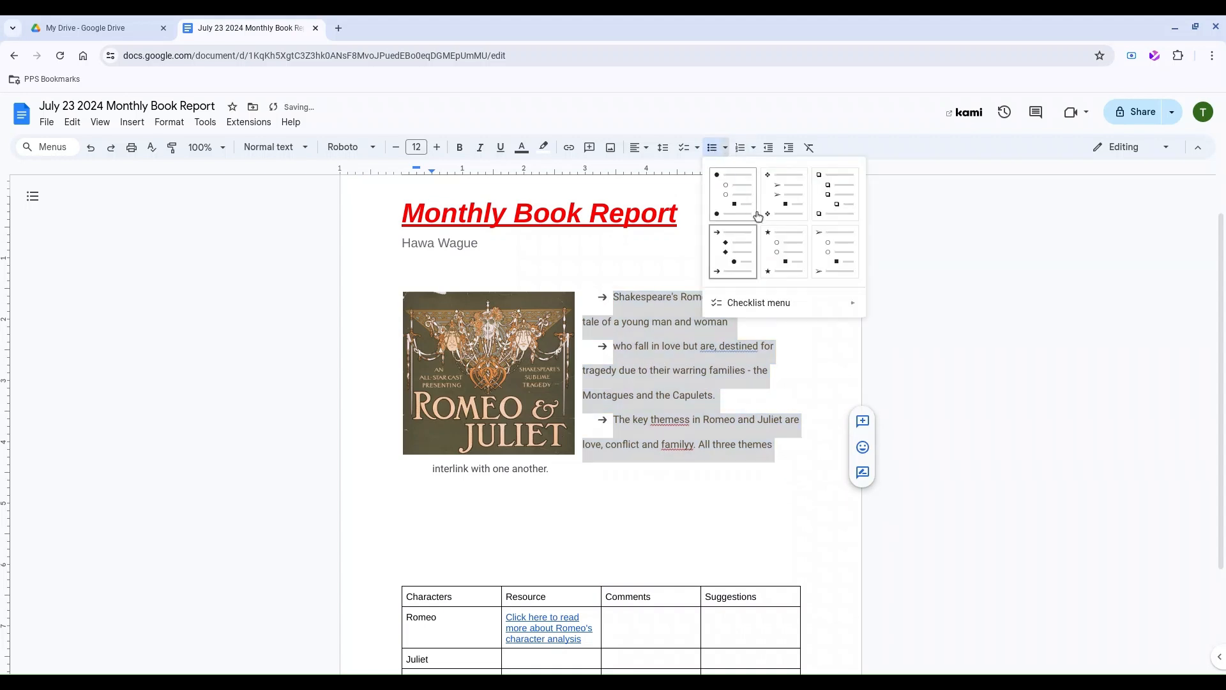
click(790, 244)
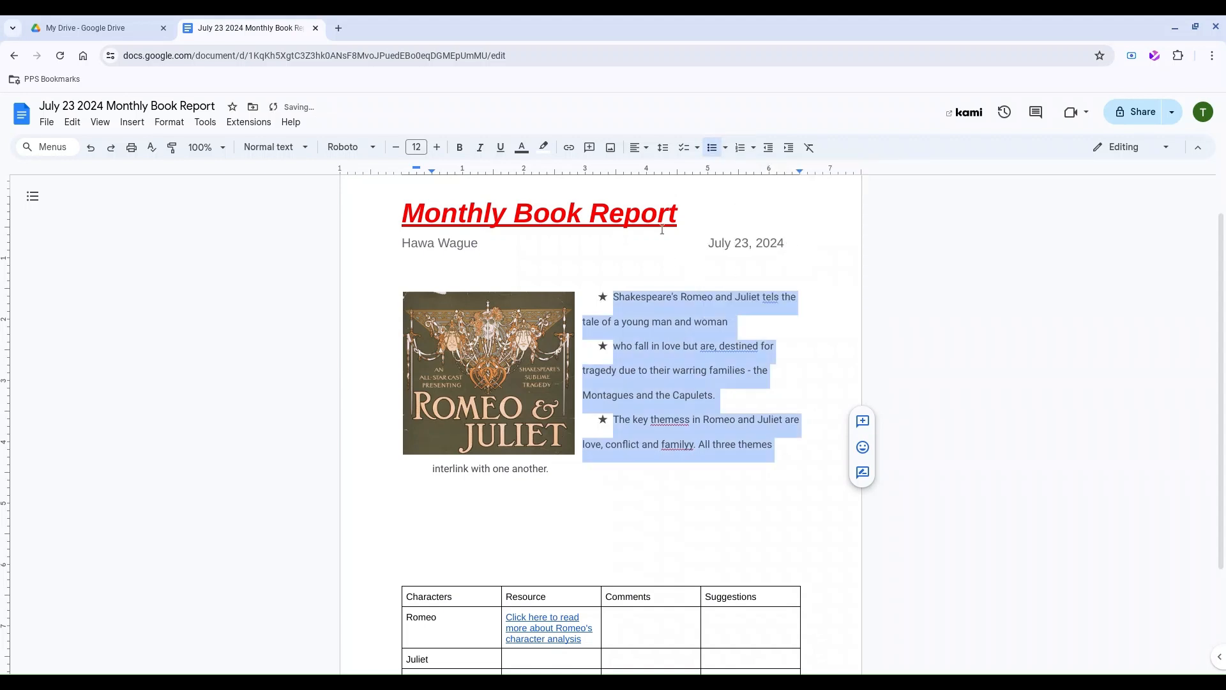
click(743, 151)
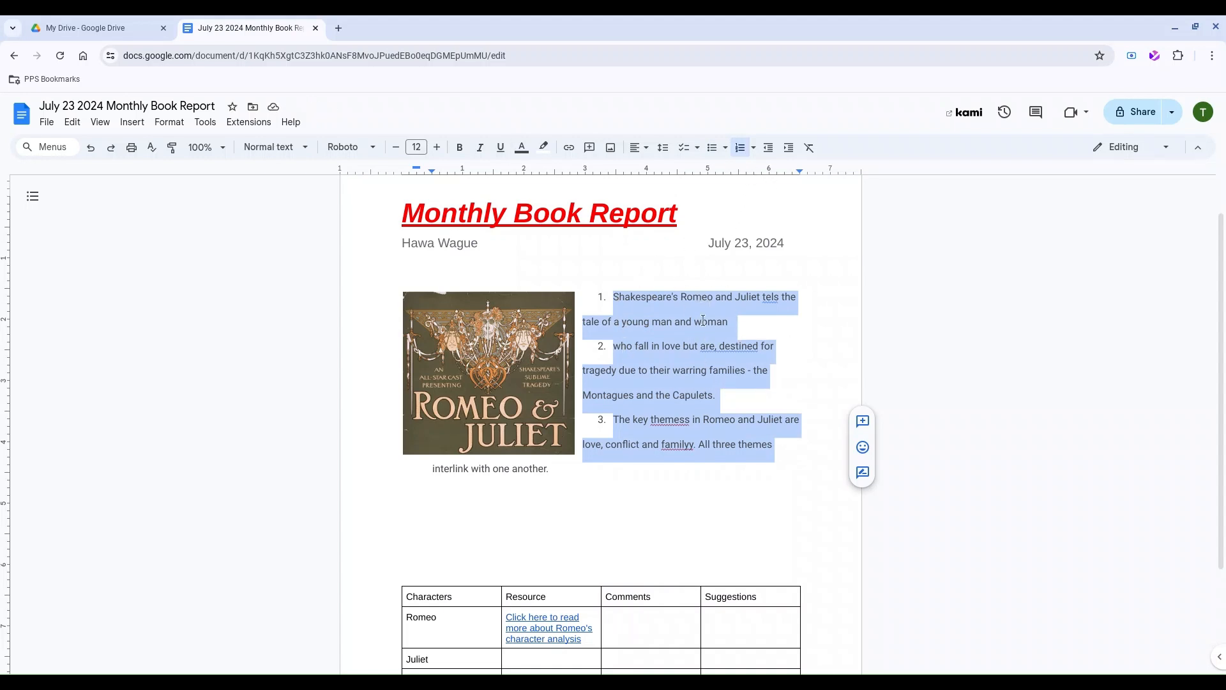
click(797, 458)
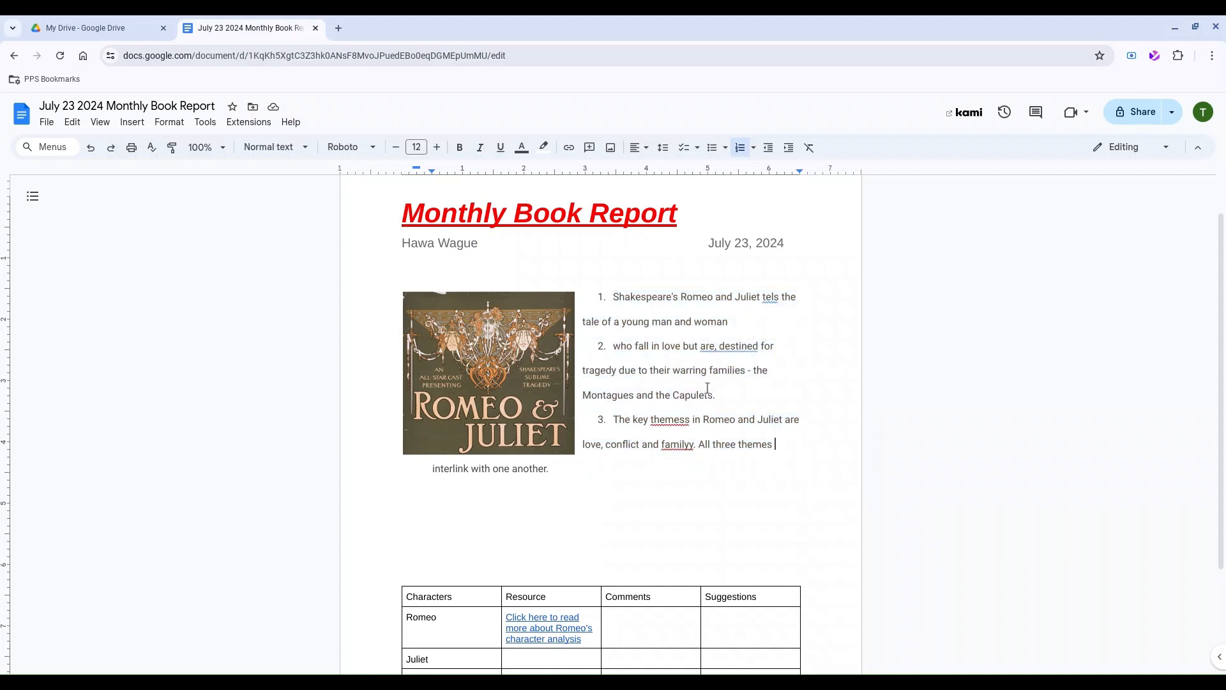
drag(681, 216, 399, 207)
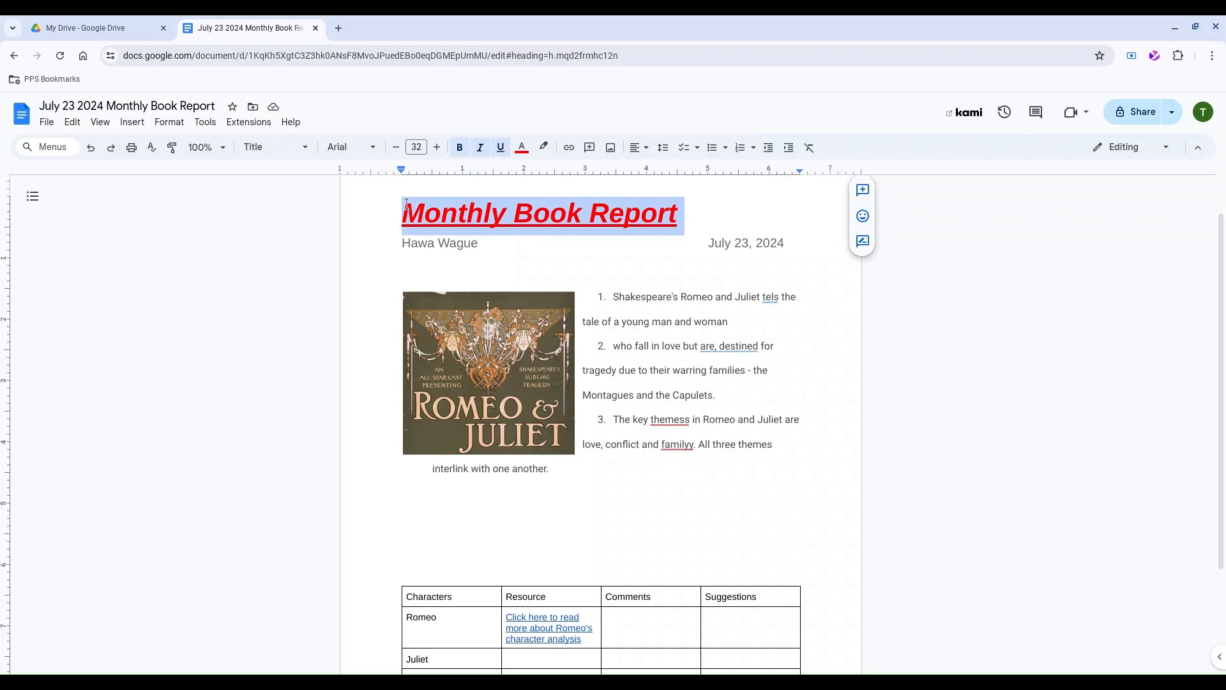
Centre-align the red Monthly Book Report title.
click(642, 152)
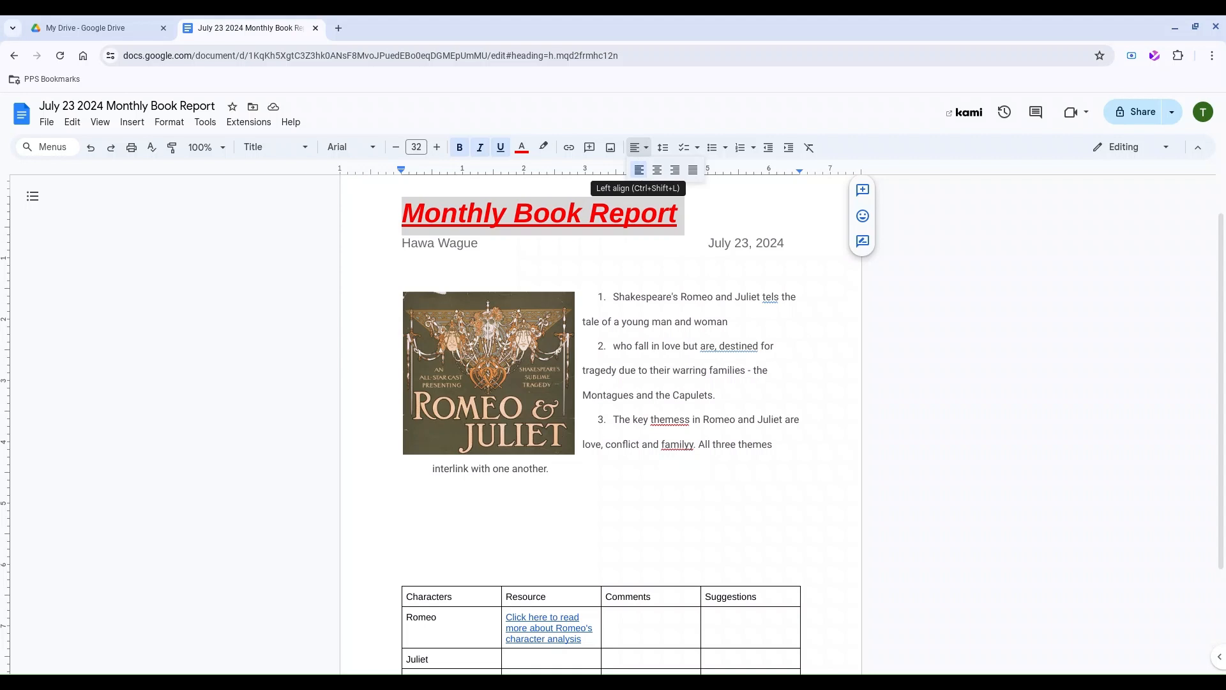
click(659, 171)
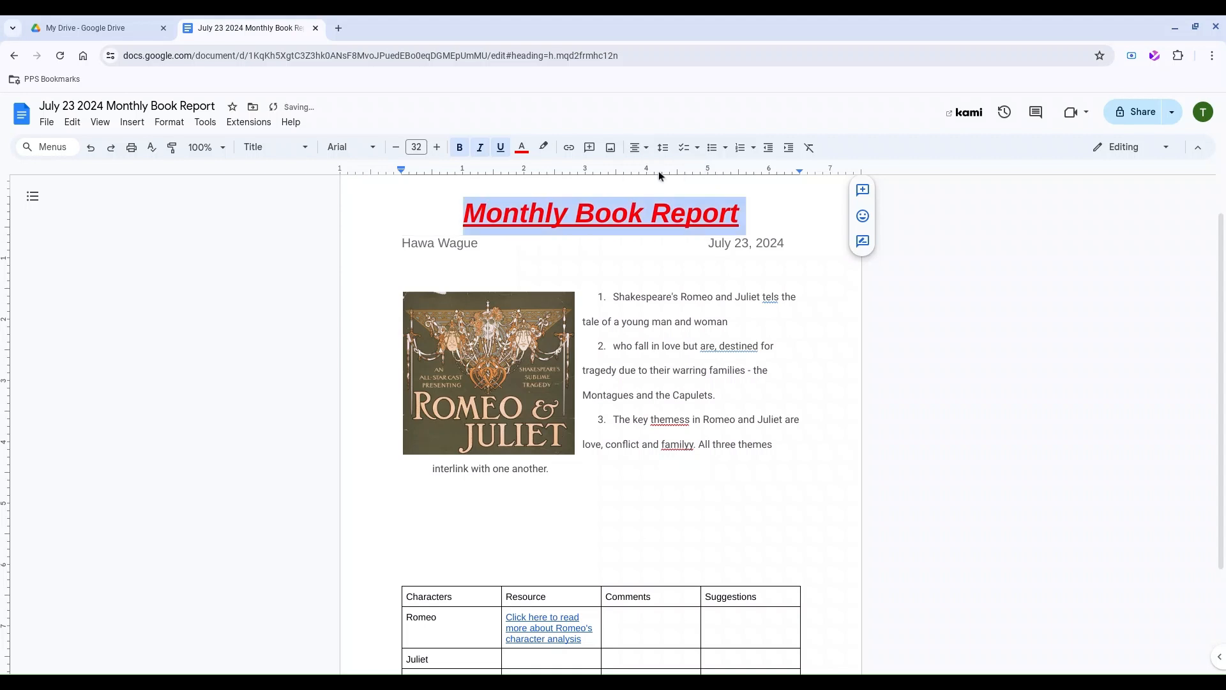
click(574, 276)
scroll(575, 276, down, 2)
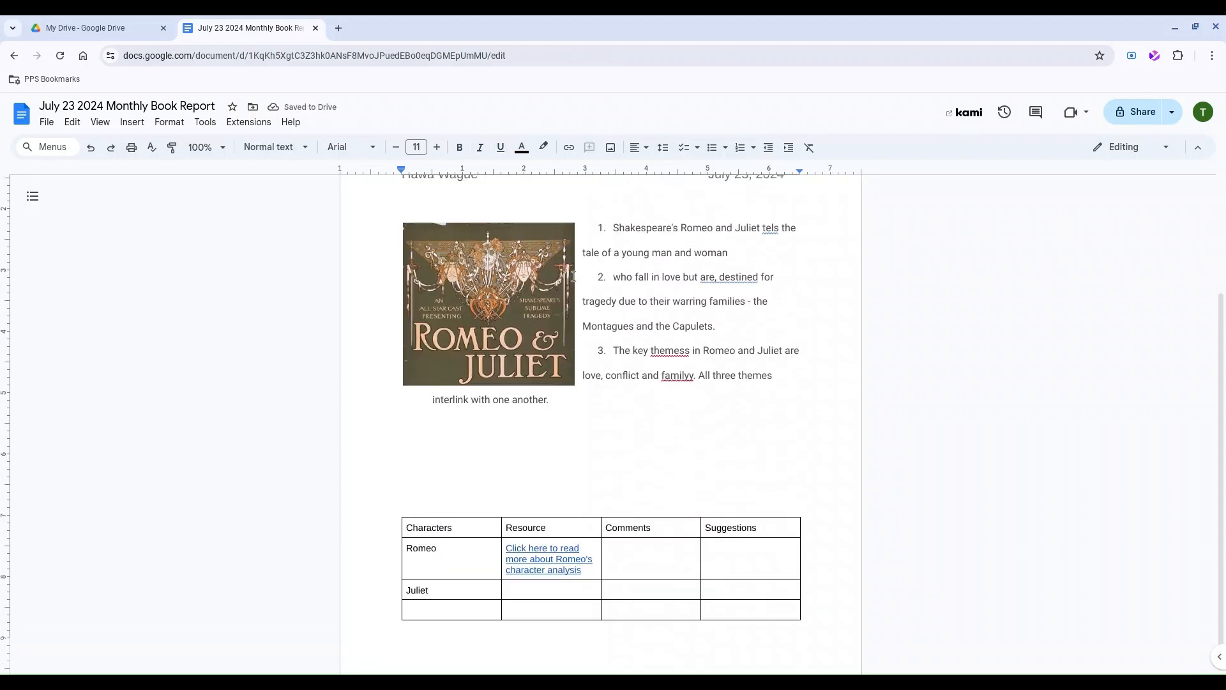
scroll(684, 308, up, 3)
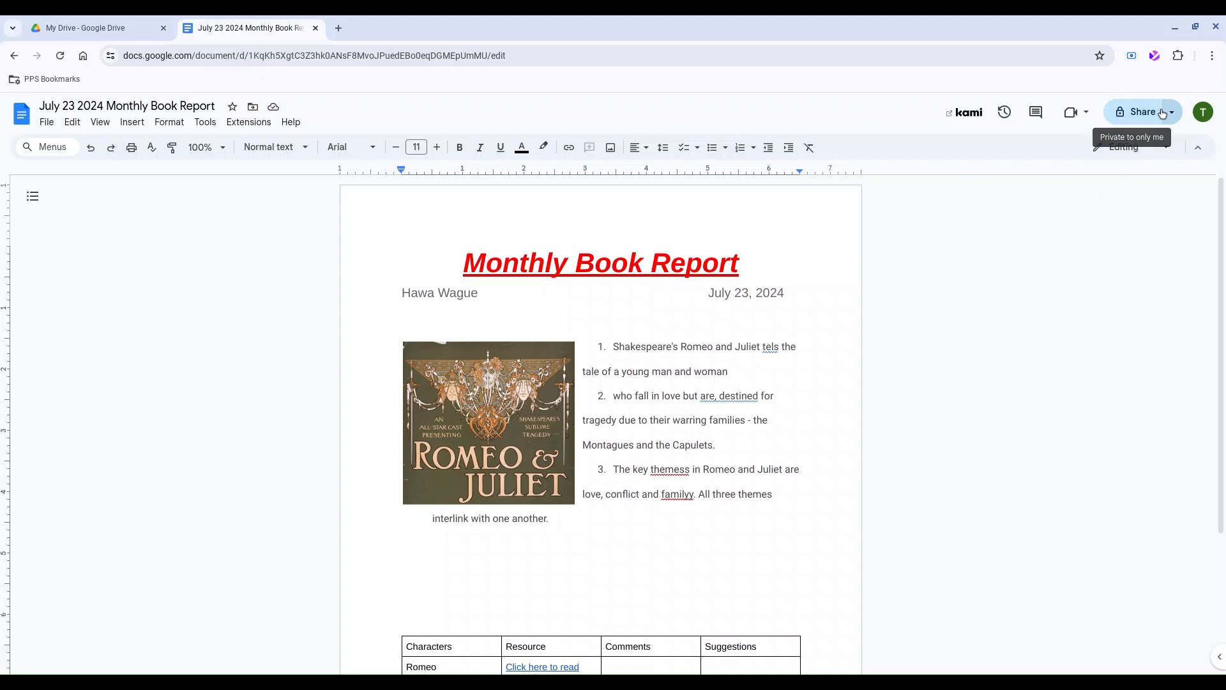
Add a school contact as a share recipient by entering their username.
click(1133, 112)
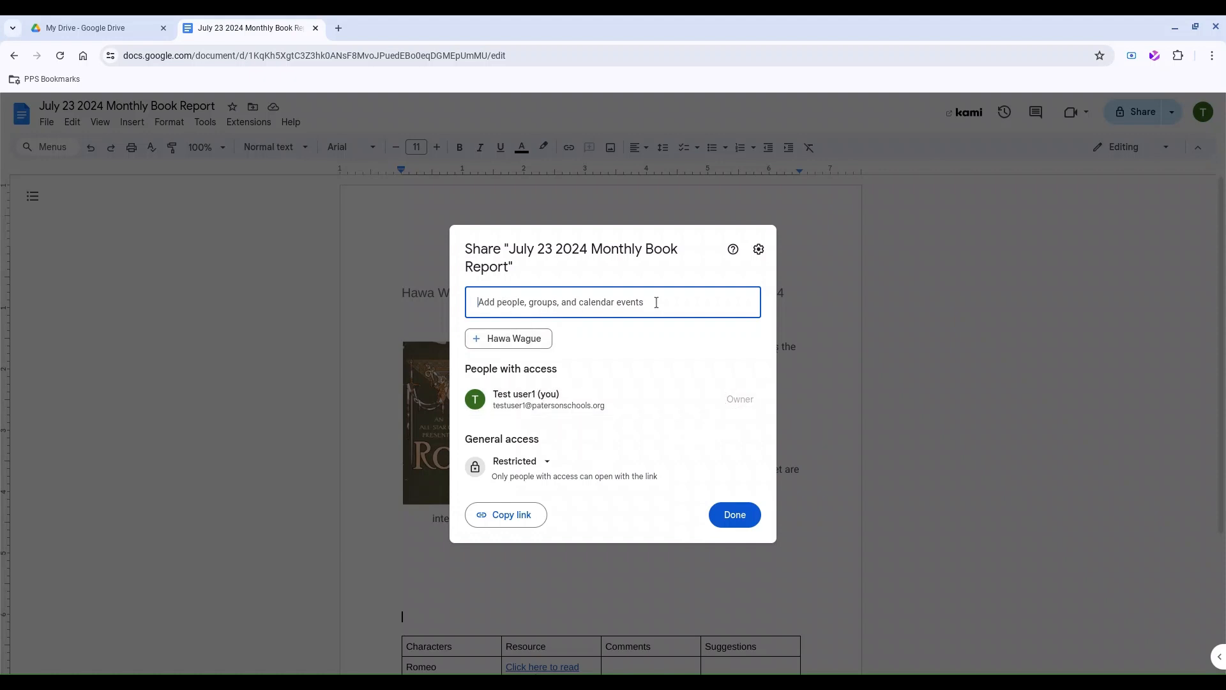
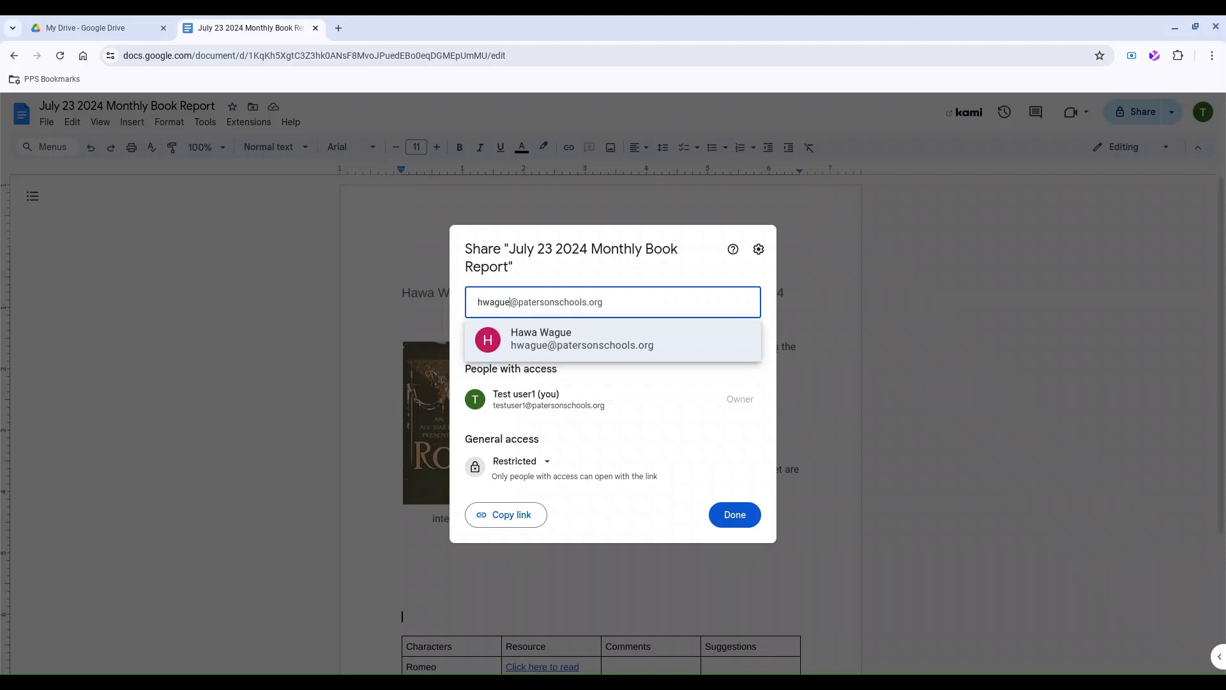
mouse_move(626, 345)
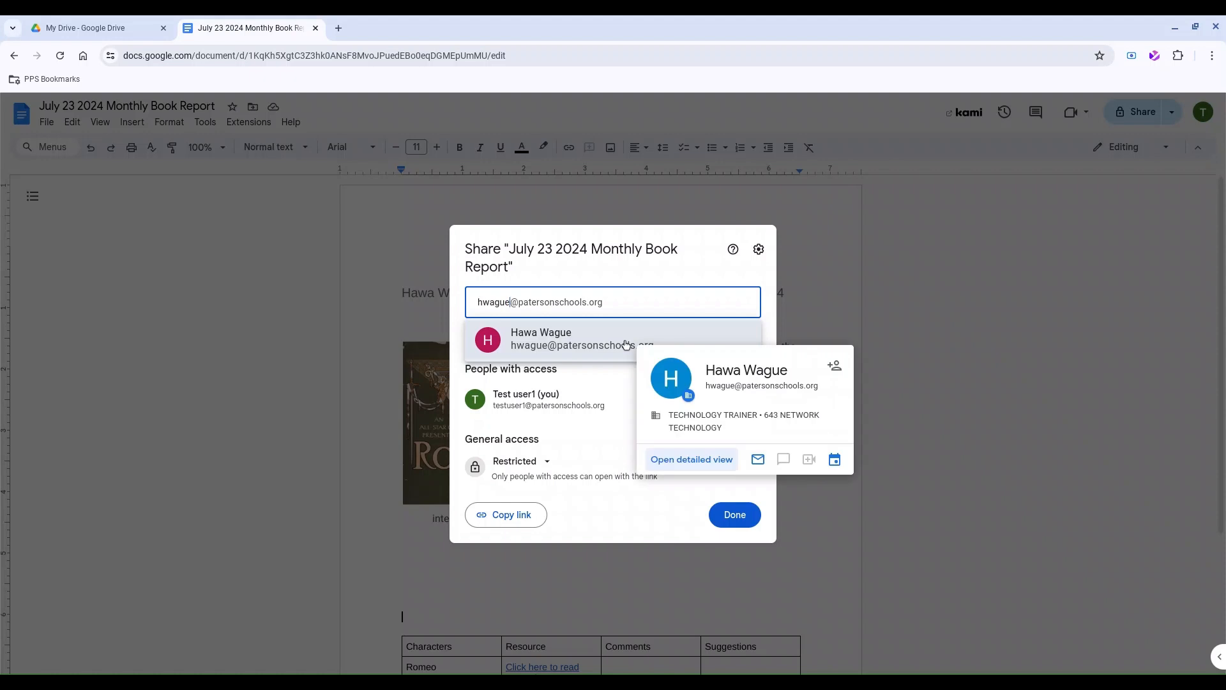
click(610, 345)
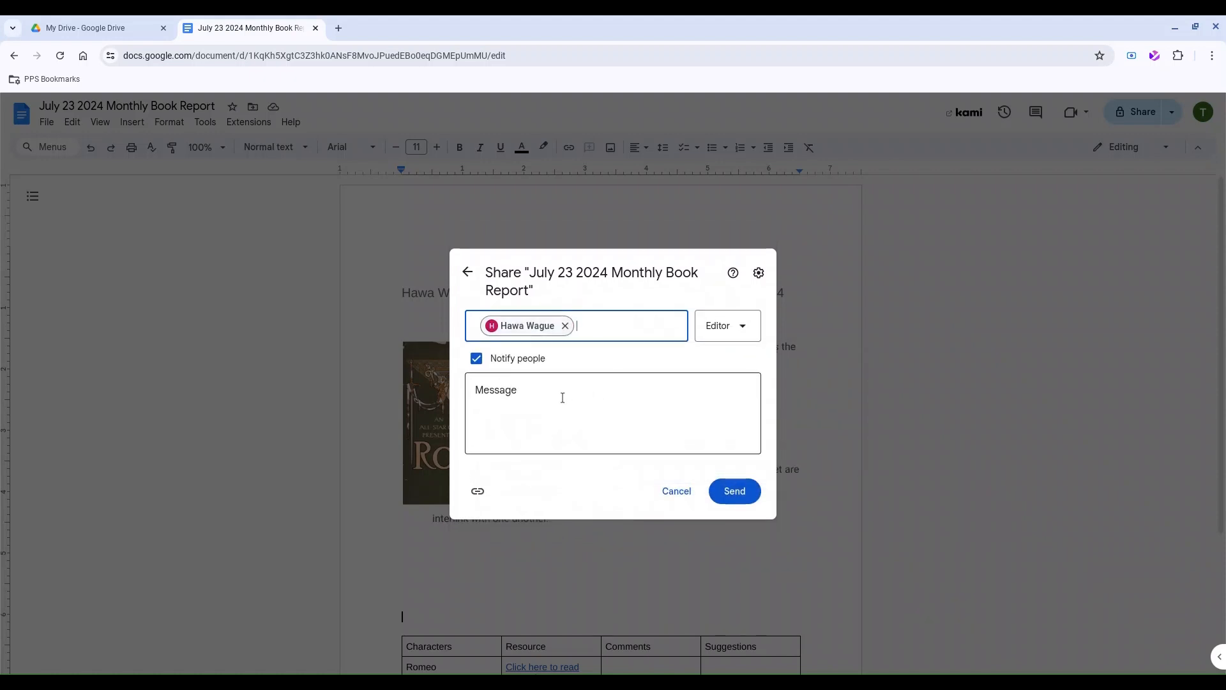
Send the share as Commenter until Aug 22 with message 'can you look over my book report'.
click(745, 336)
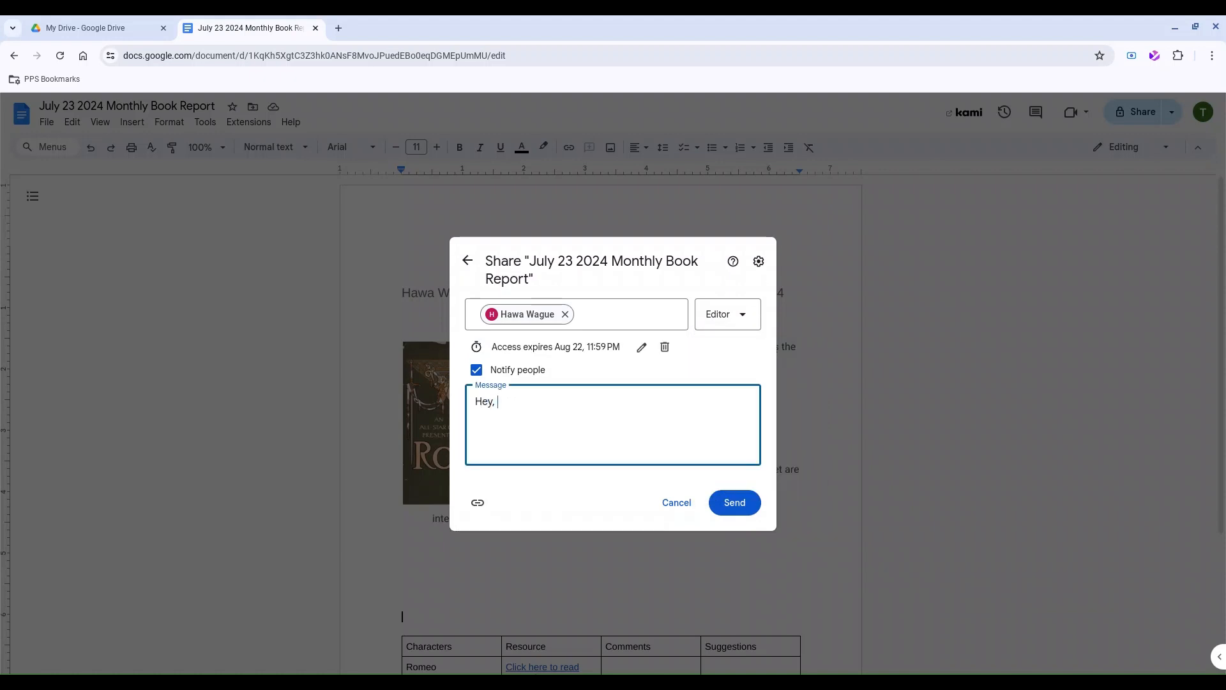
text(can you look over )
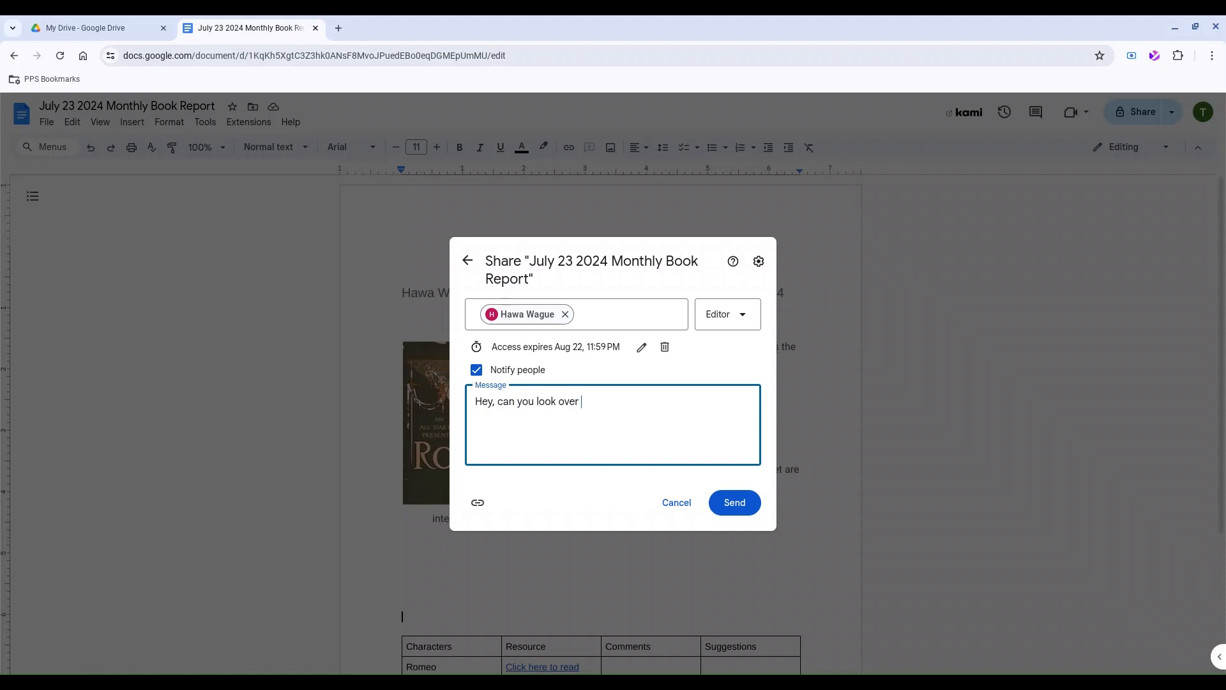
text(my book report)
click(728, 314)
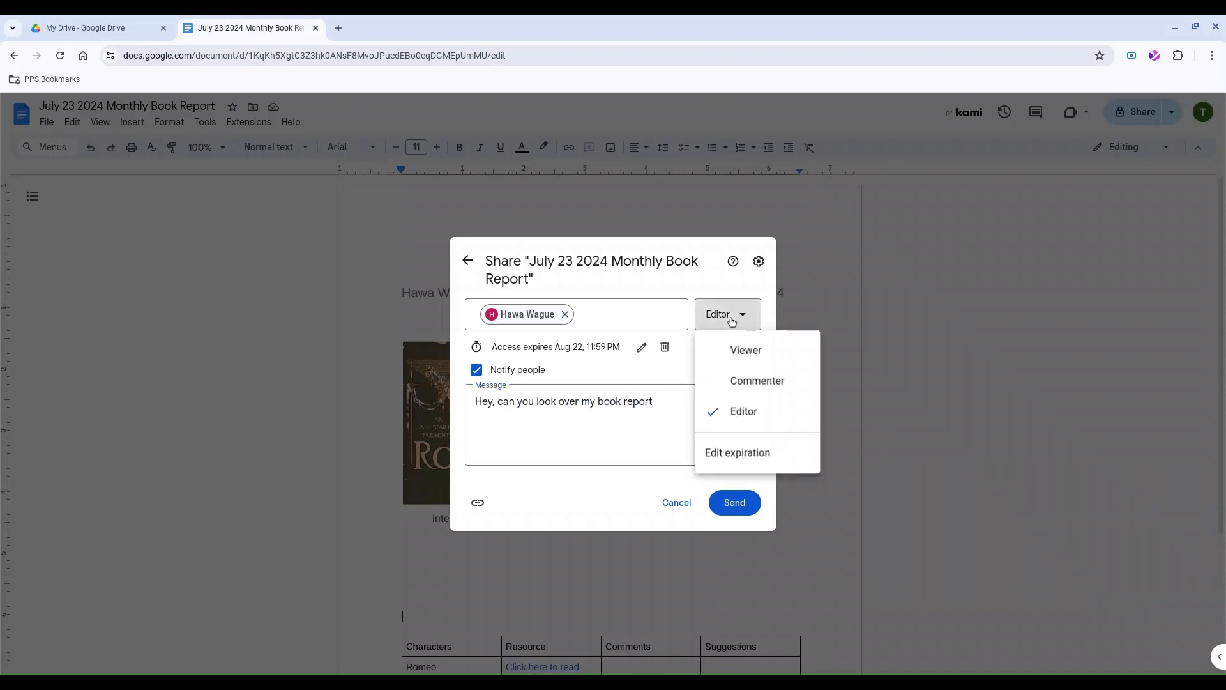
click(766, 386)
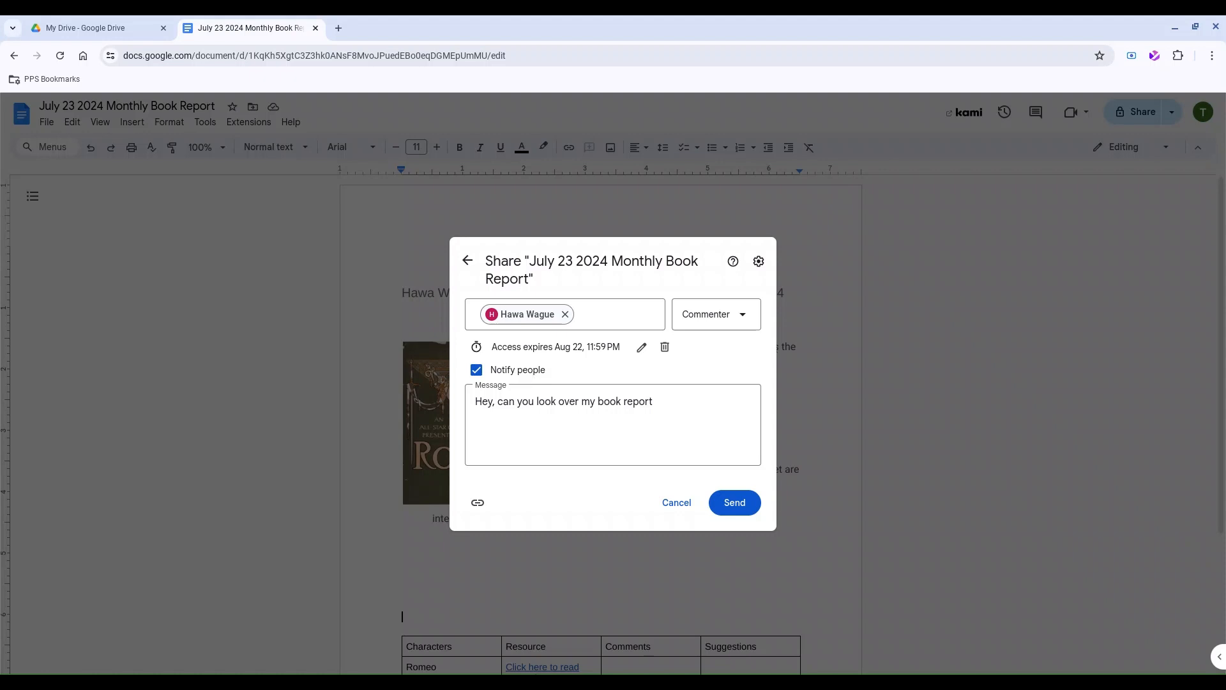
click(743, 506)
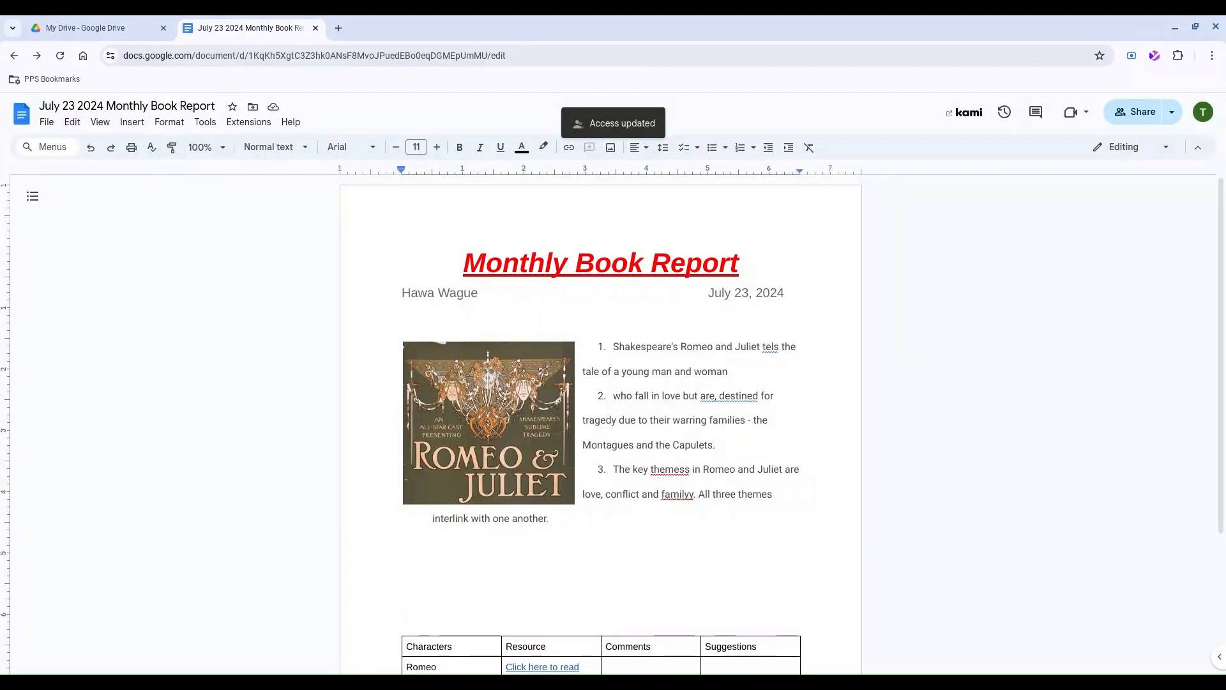
Reopen the report's sharing settings and copy its link.
click(1132, 113)
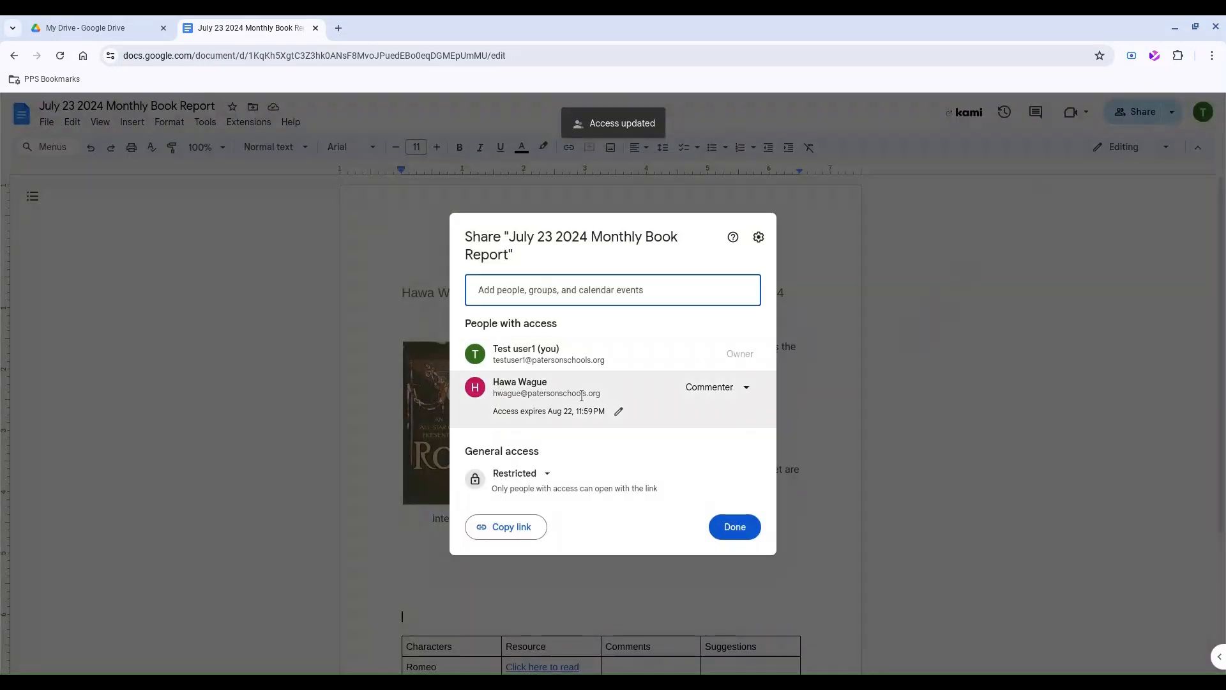
mouse_move(614, 395)
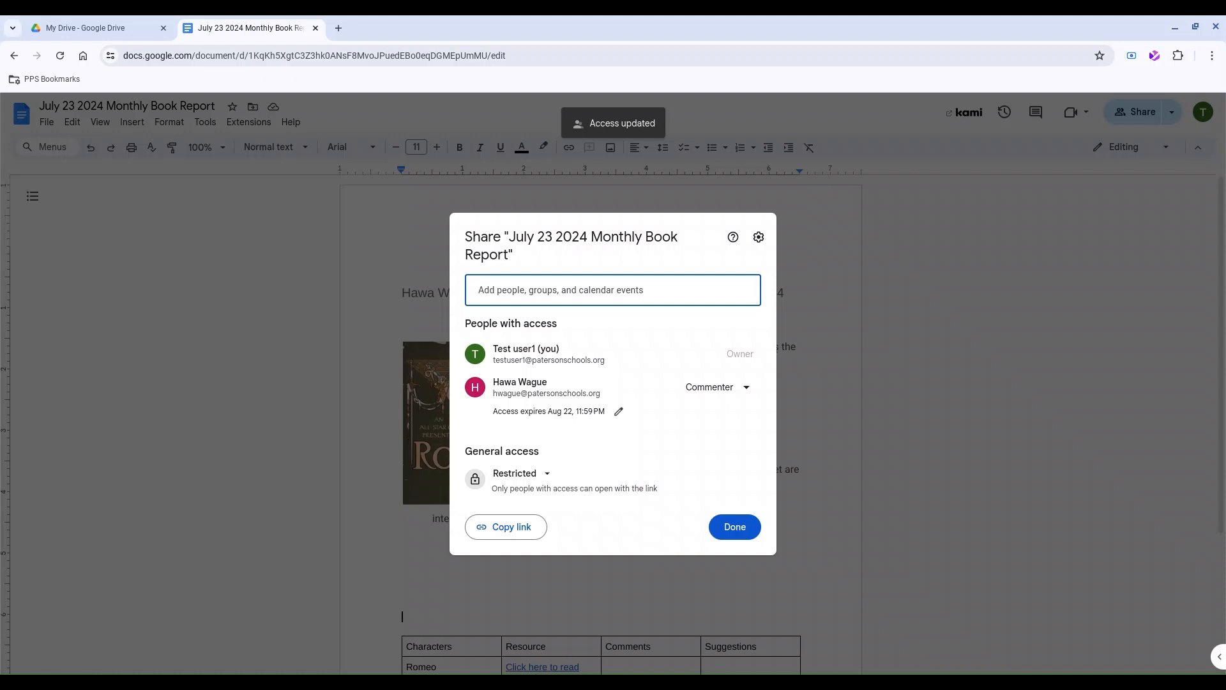
click(507, 530)
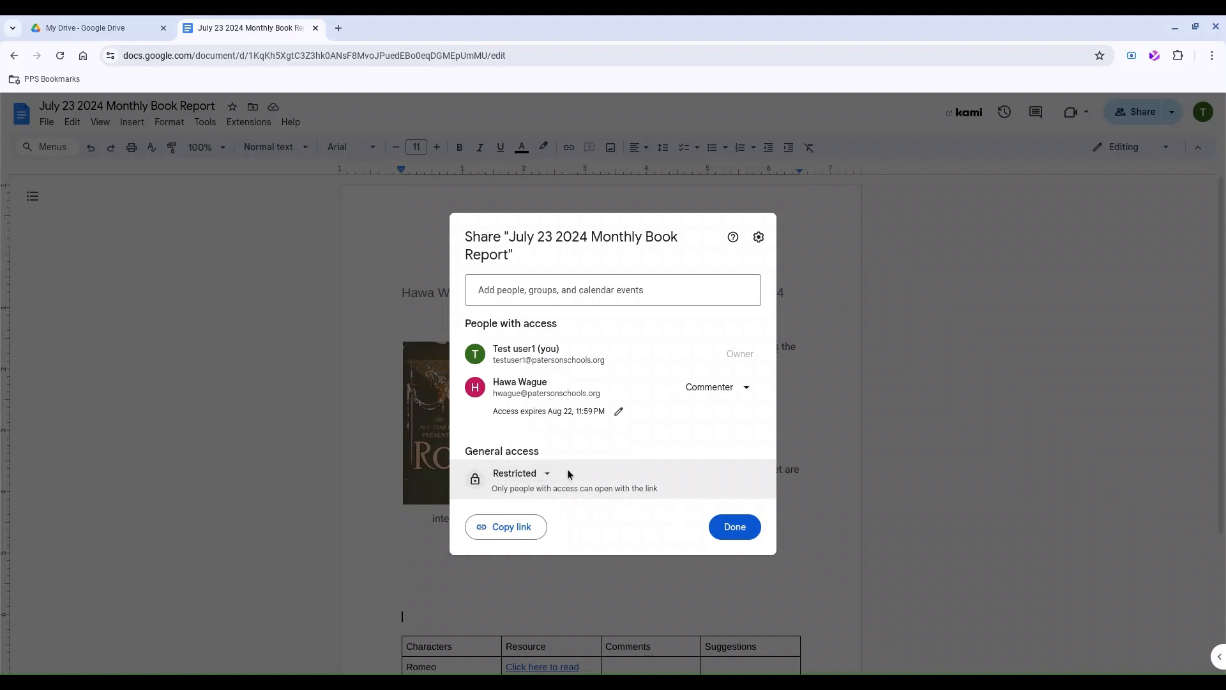
Change General access from Restricted to Paterson Public Schools as Viewer, and close sharing.
click(527, 475)
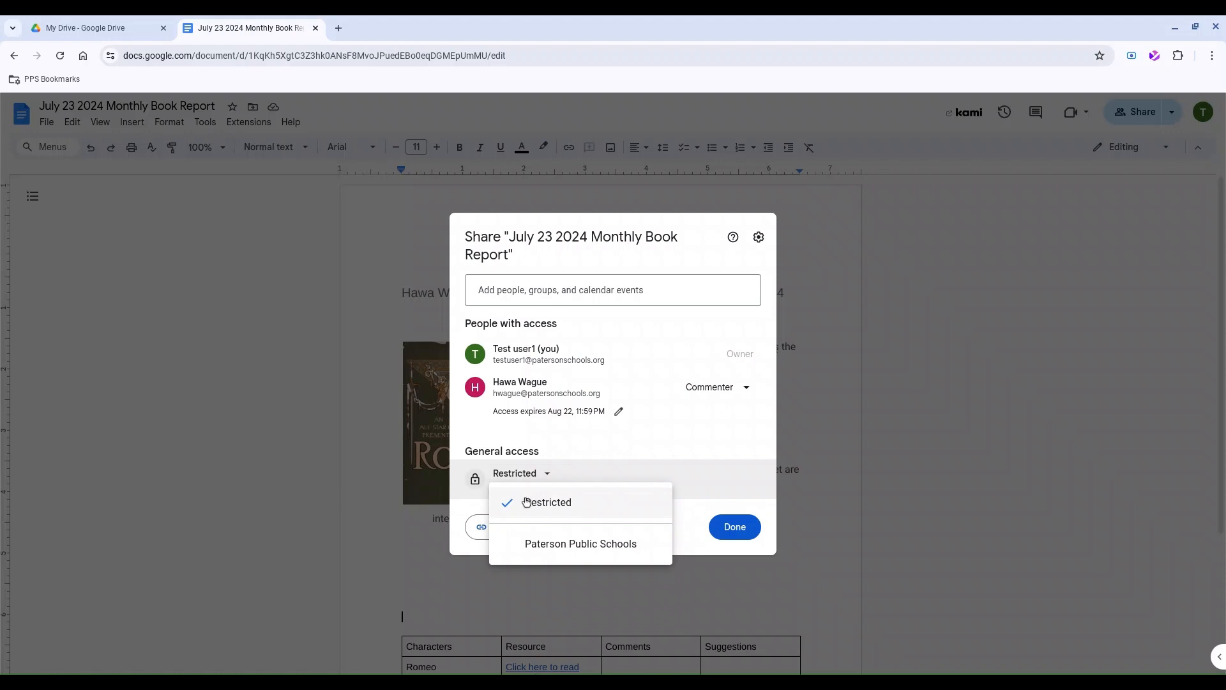
click(574, 505)
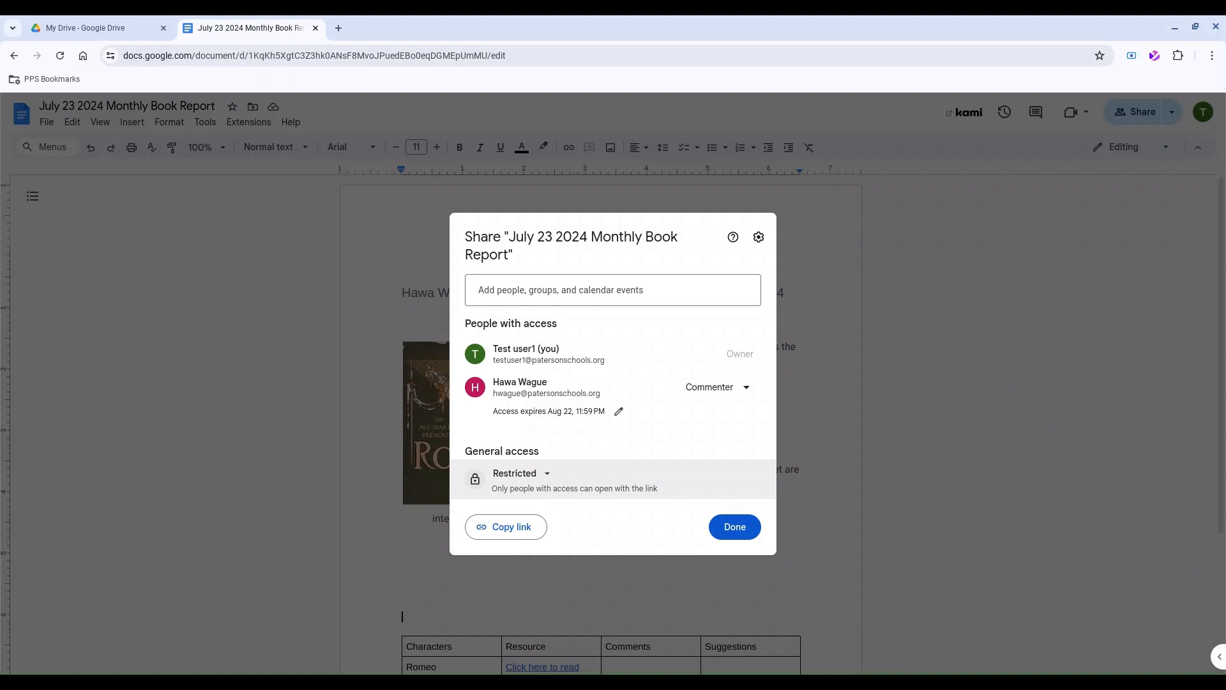
click(543, 479)
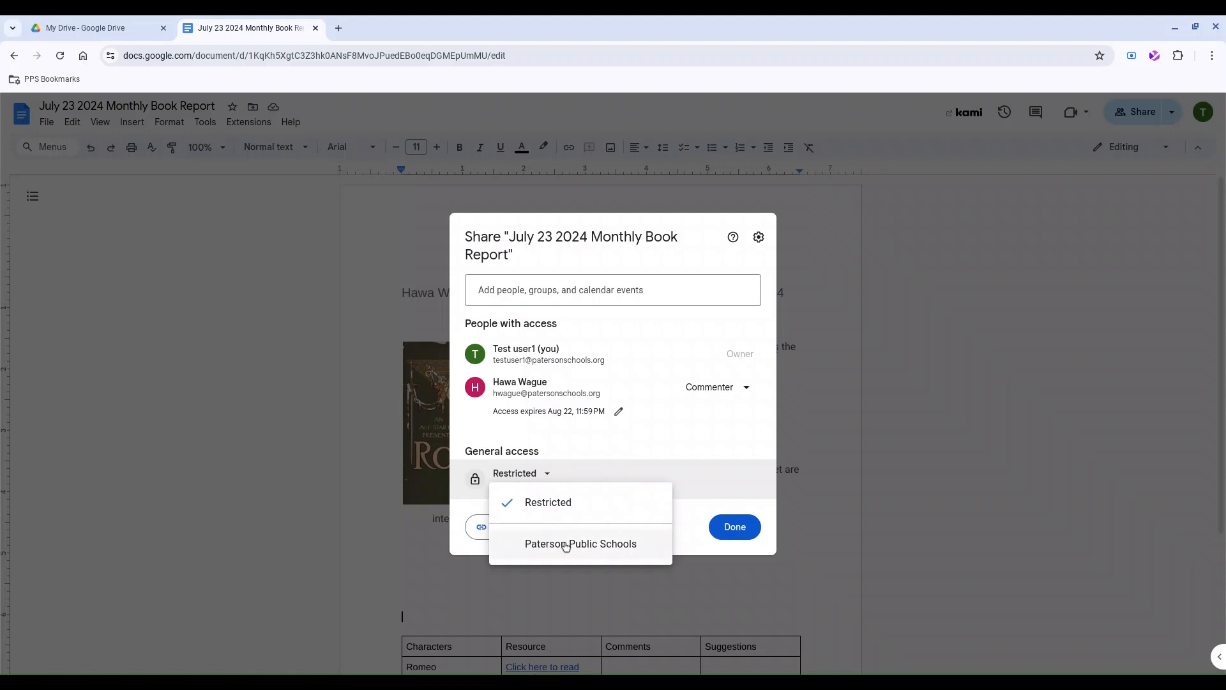
click(621, 548)
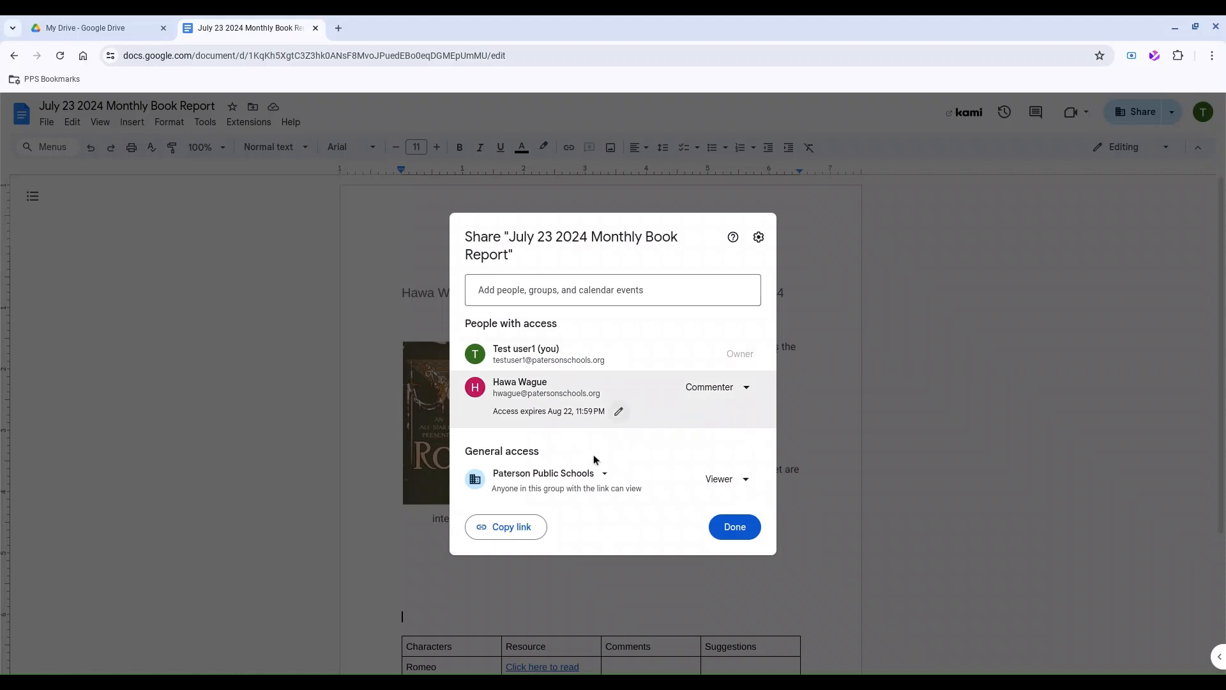
click(562, 479)
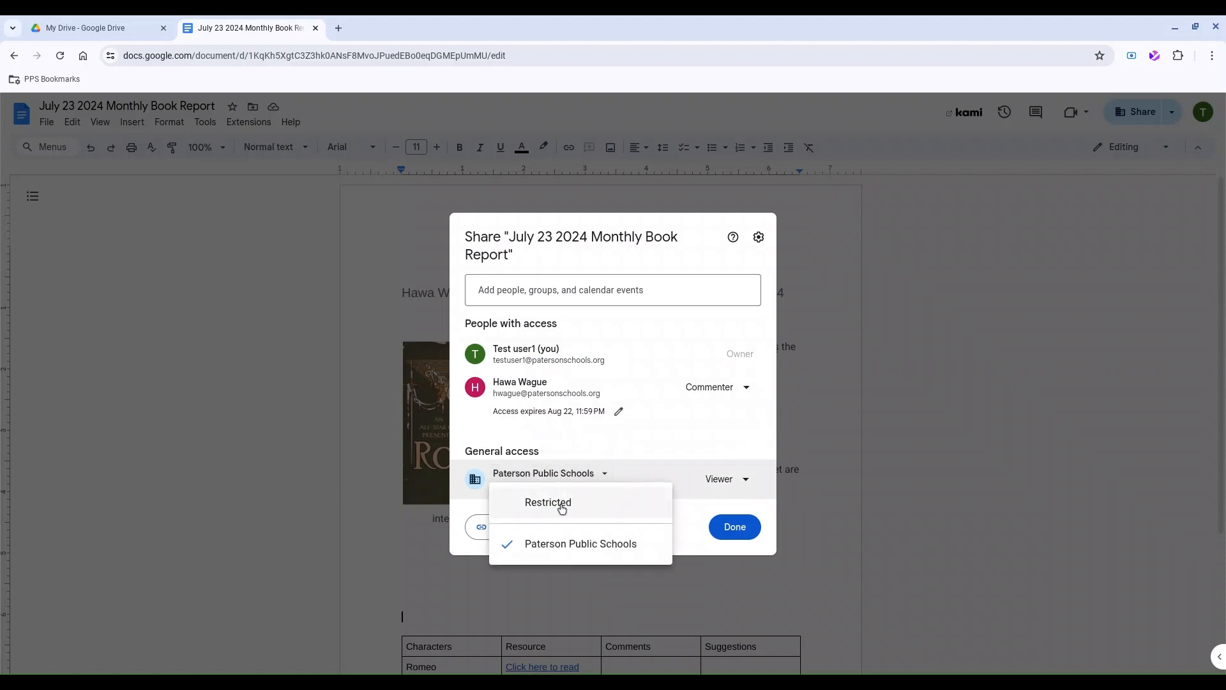
click(535, 324)
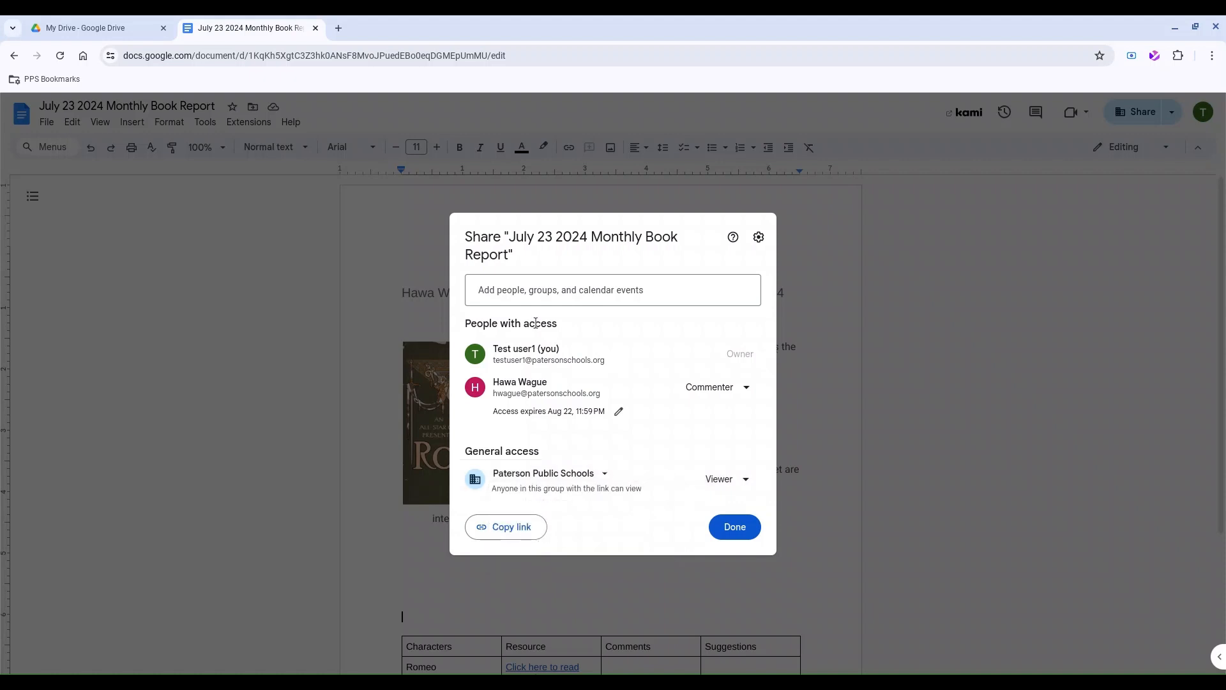
click(735, 527)
click(46, 122)
mouse_move(84, 233)
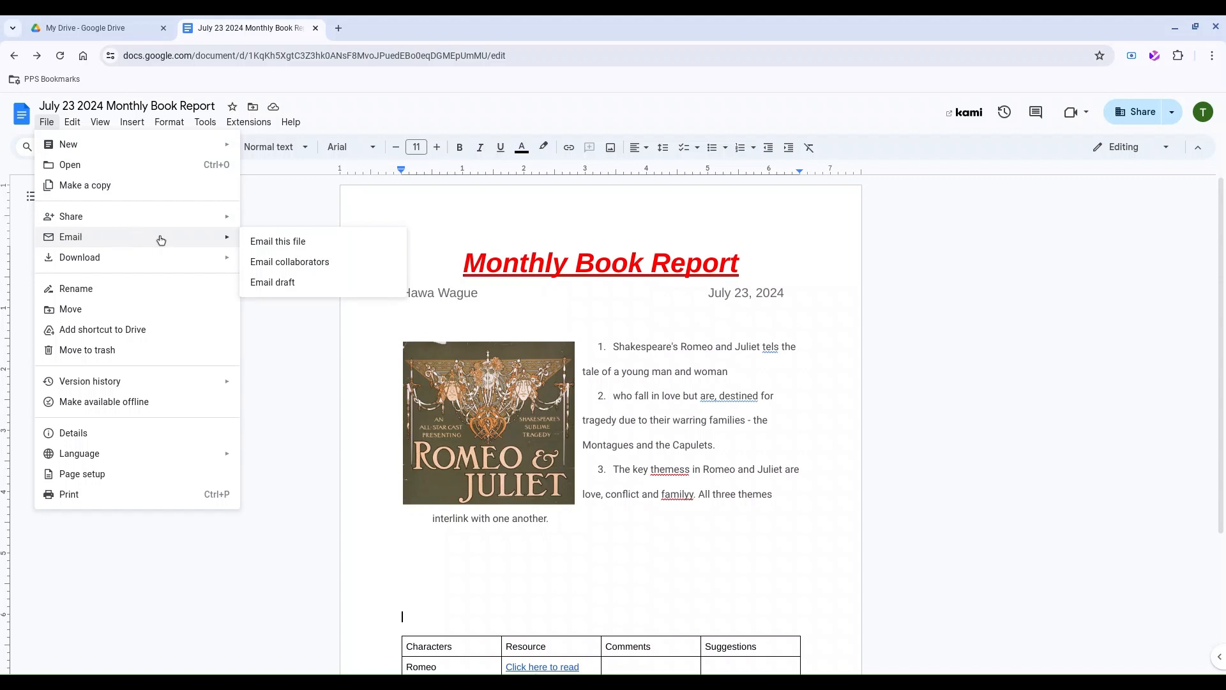
Look through the File menu's Email and Download options without sending or downloading anything.
click(299, 244)
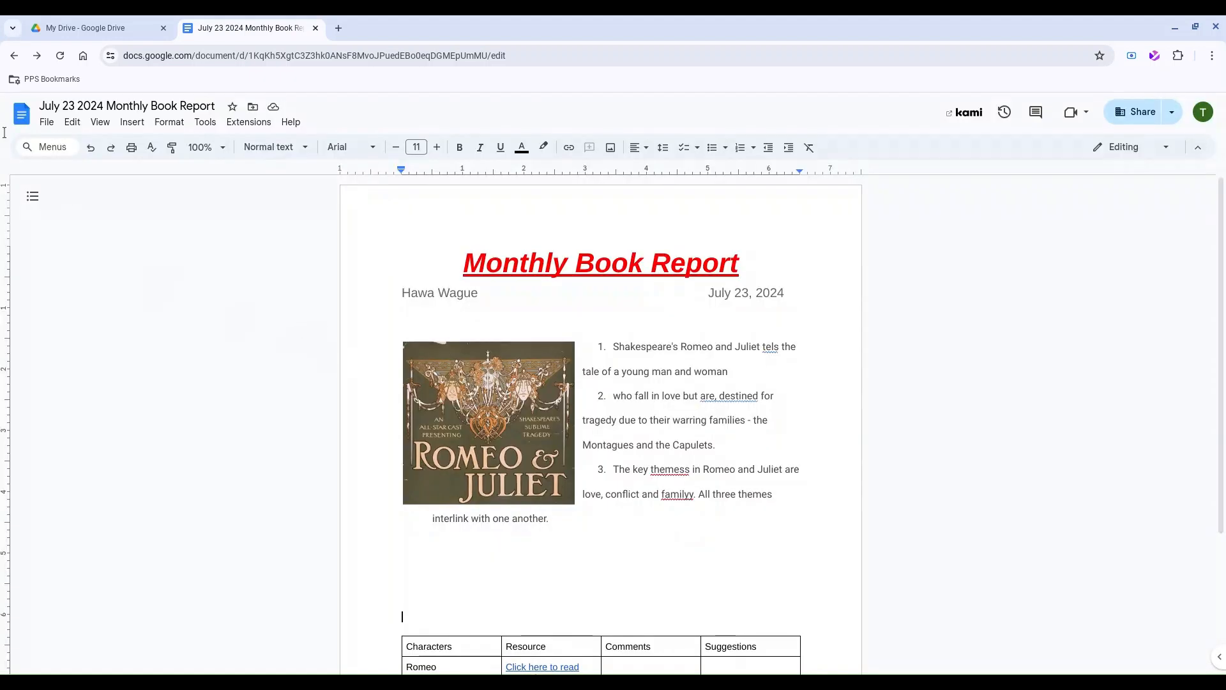
click(45, 124)
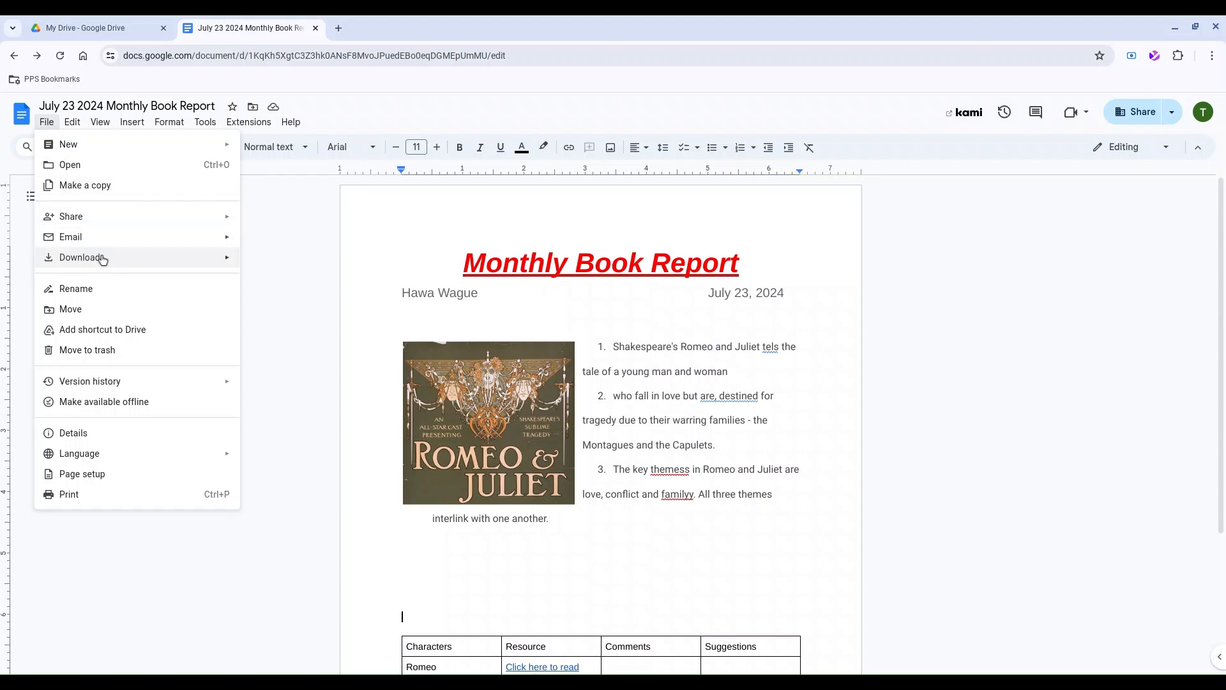
mouse_move(99, 257)
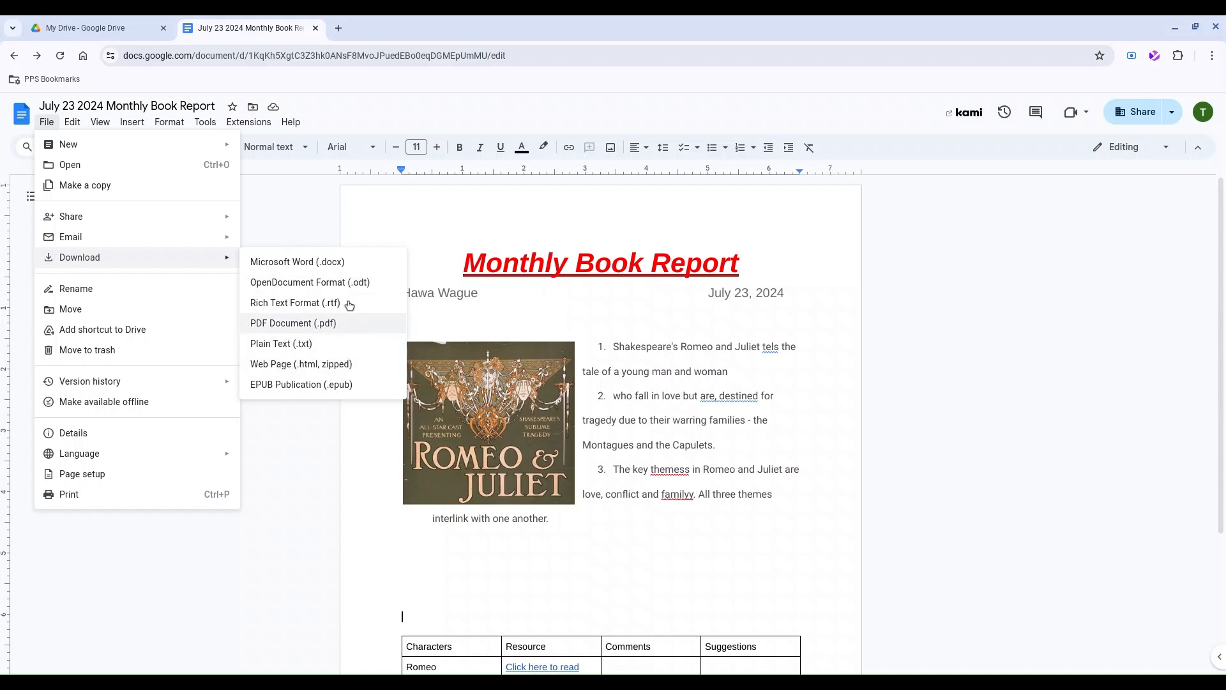
click(316, 460)
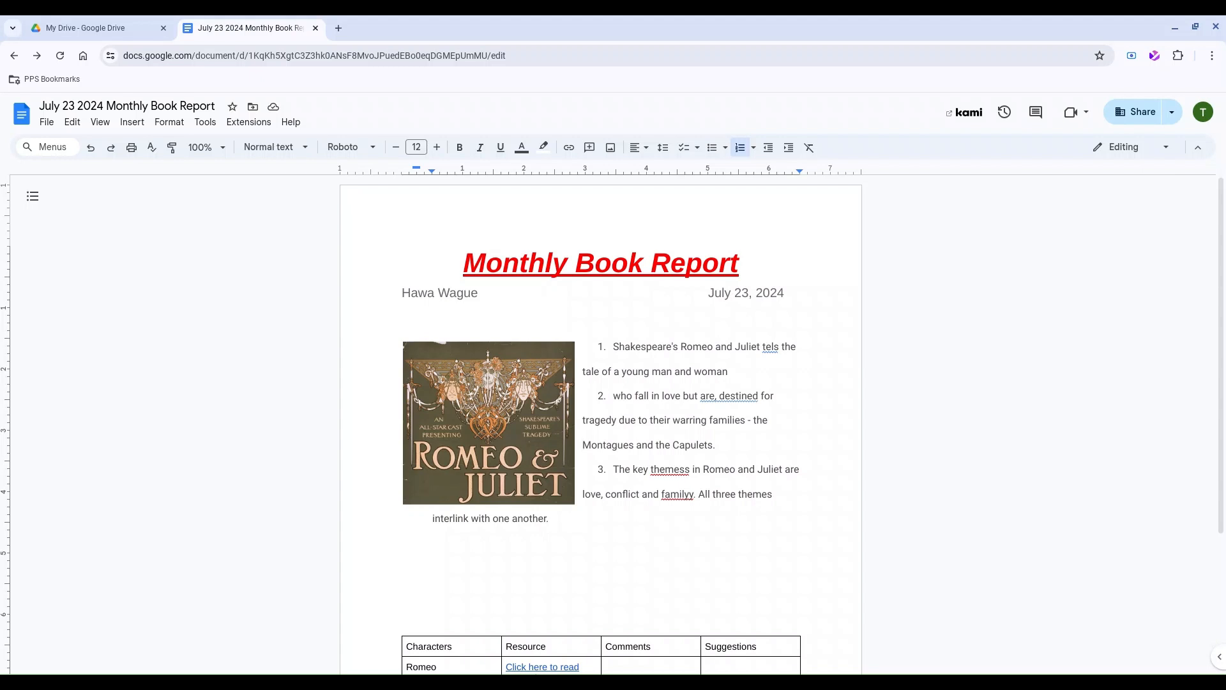
Run the spelling check, accepting themes, family, tells and dropping the comma in 'are, destined'.
scroll(192, 434, down, 1)
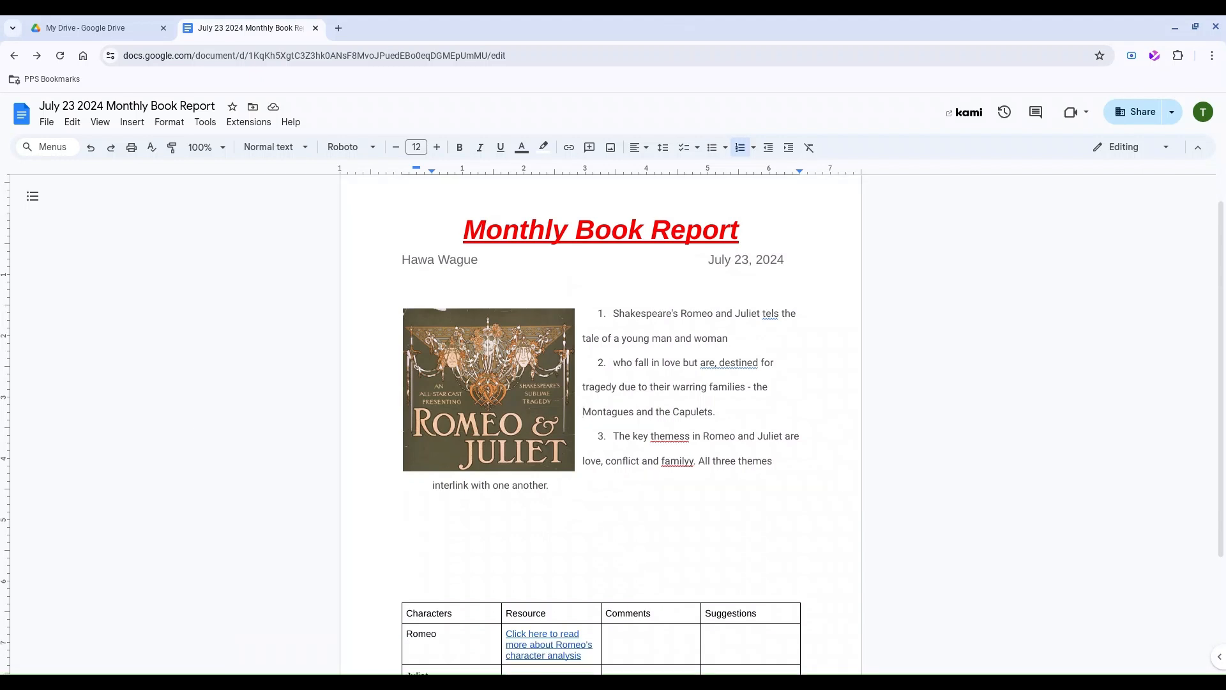
click(204, 122)
mouse_move(216, 145)
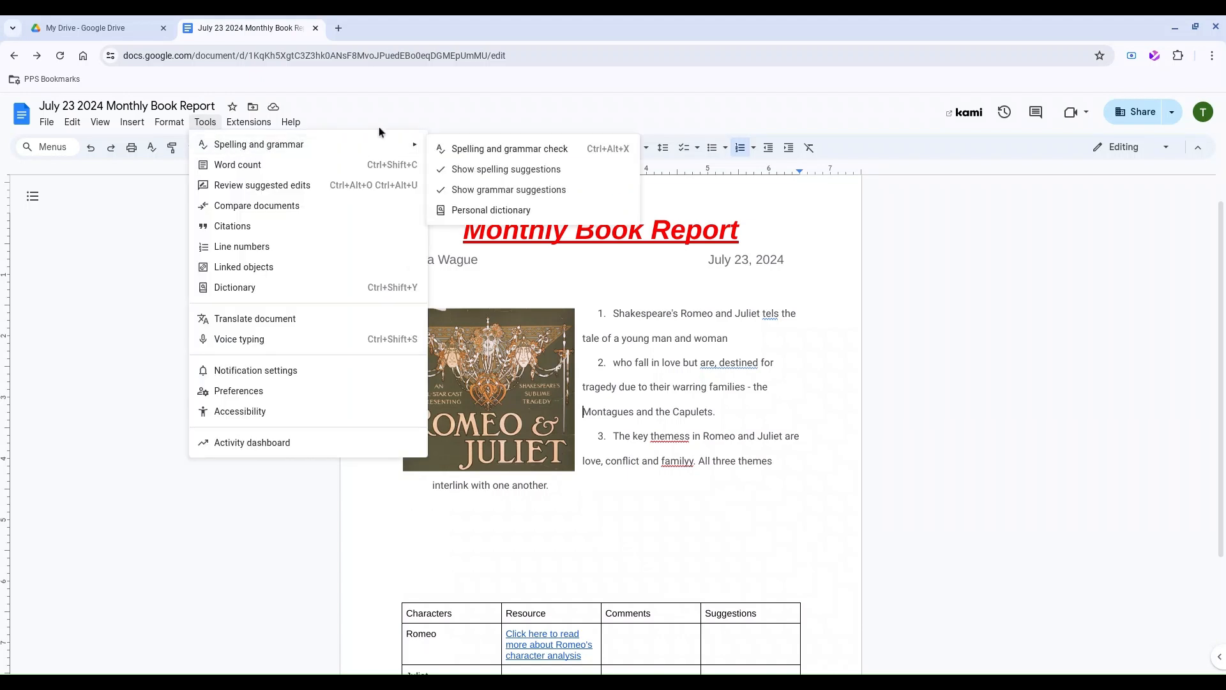
click(445, 149)
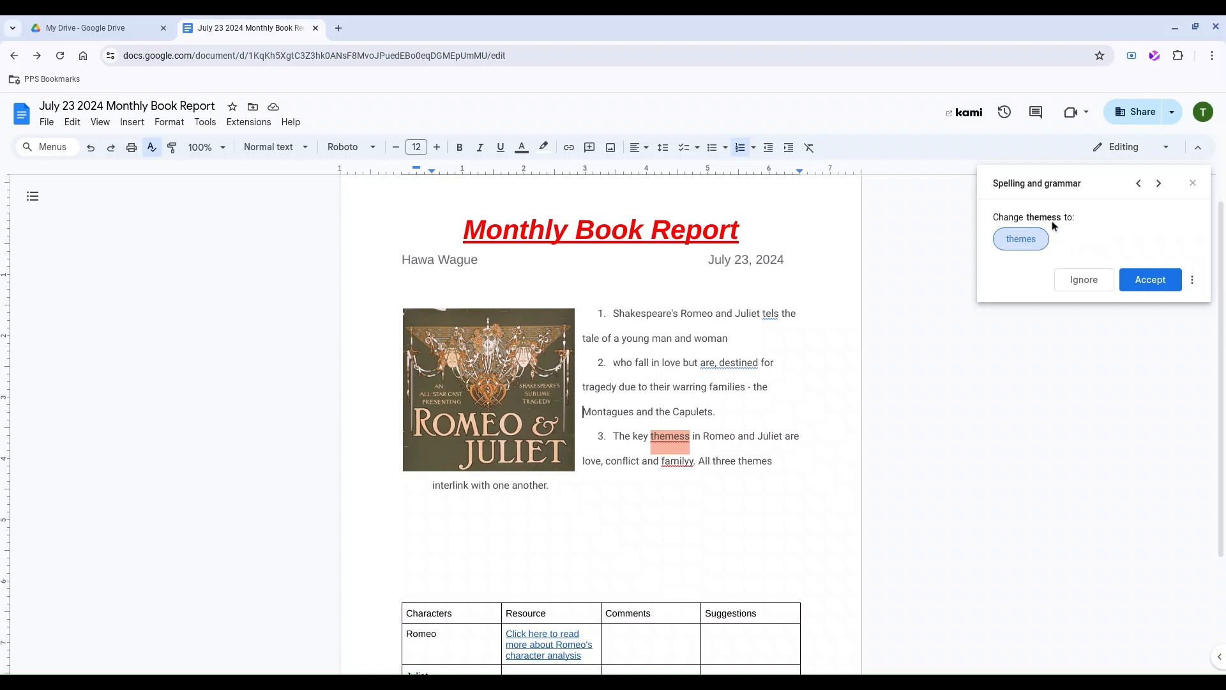
click(1162, 284)
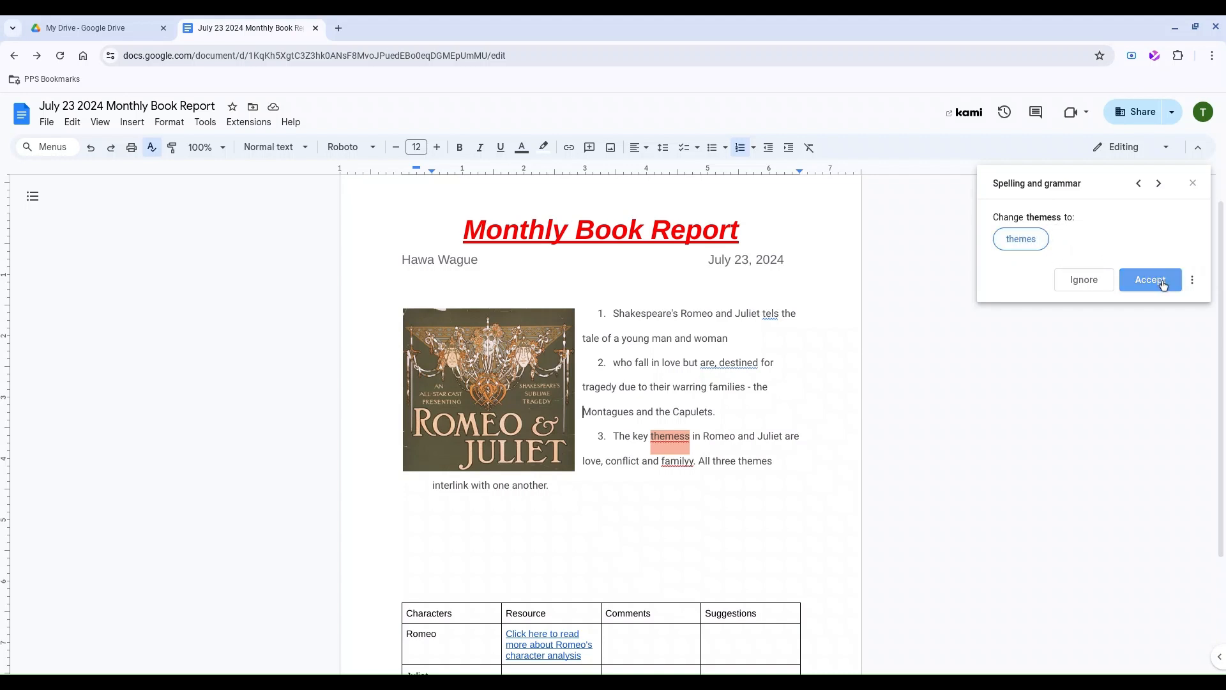
click(1162, 284)
click(1162, 283)
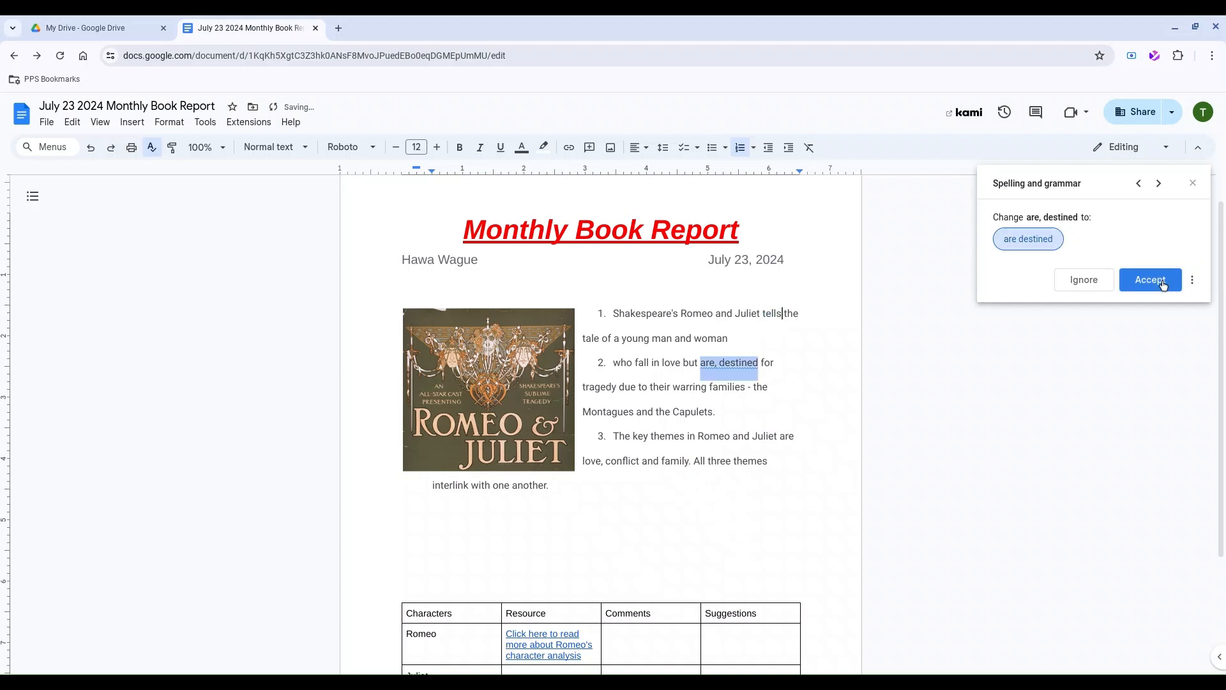
click(1163, 284)
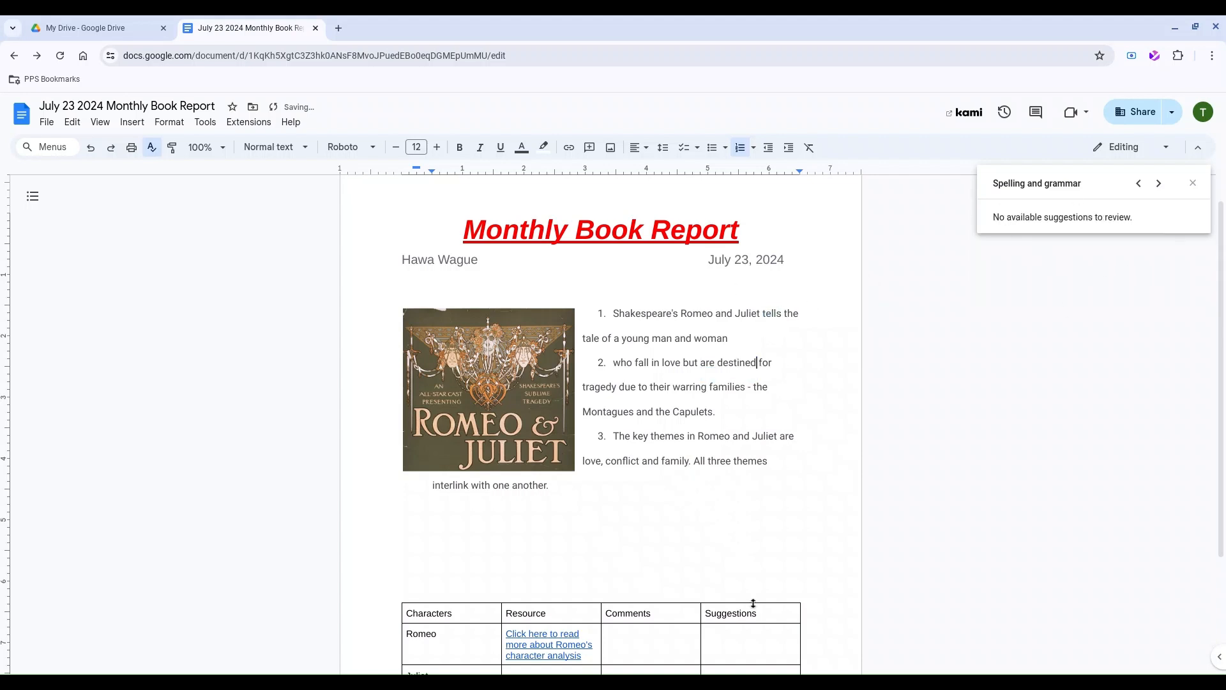
click(1193, 184)
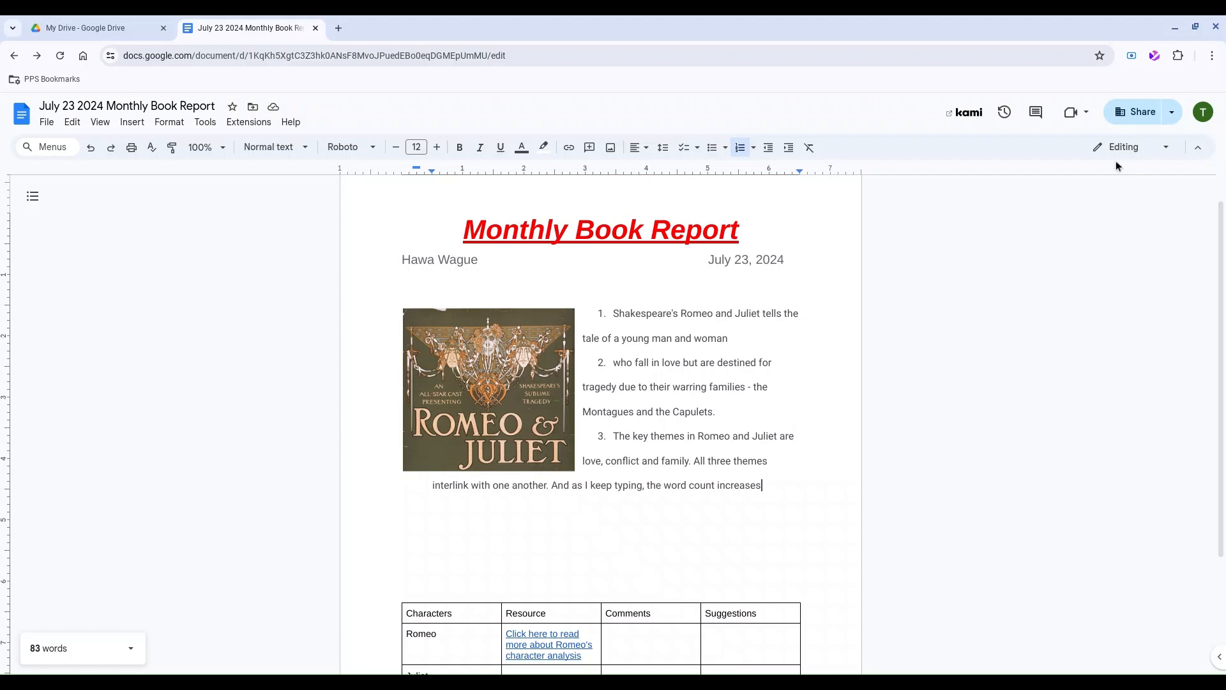
Switch the document from Editing to Suggesting mode and select the clause about Juliet and the young couple.
click(1149, 149)
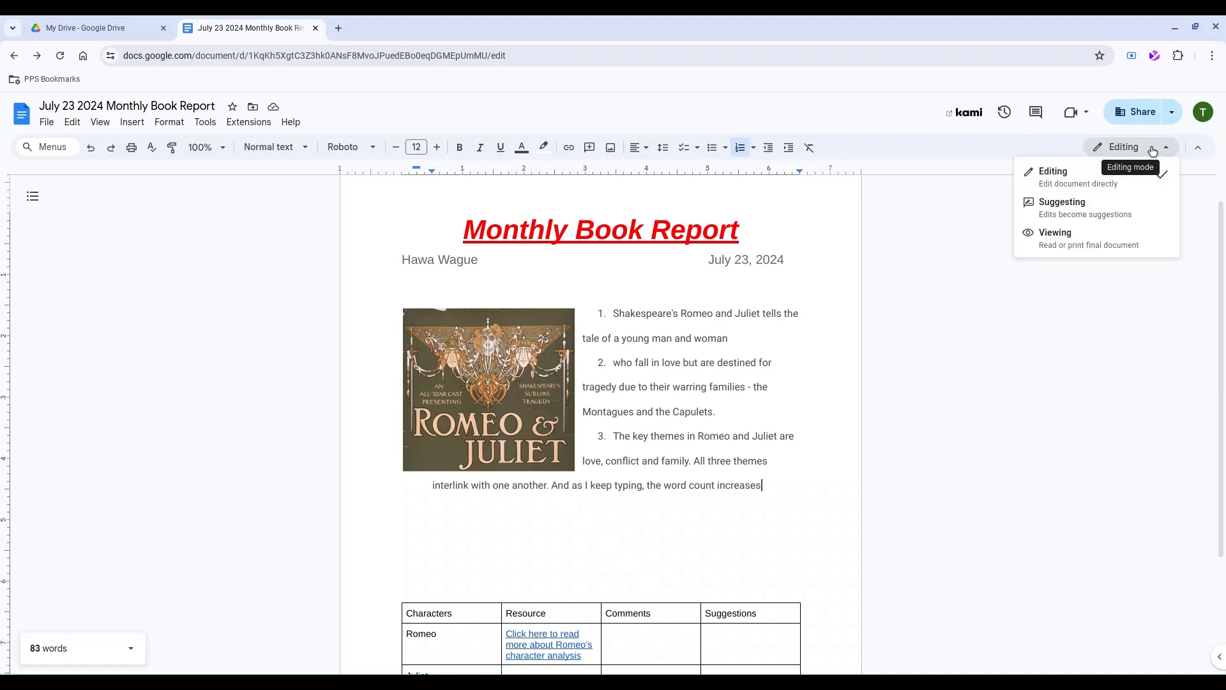
click(1102, 212)
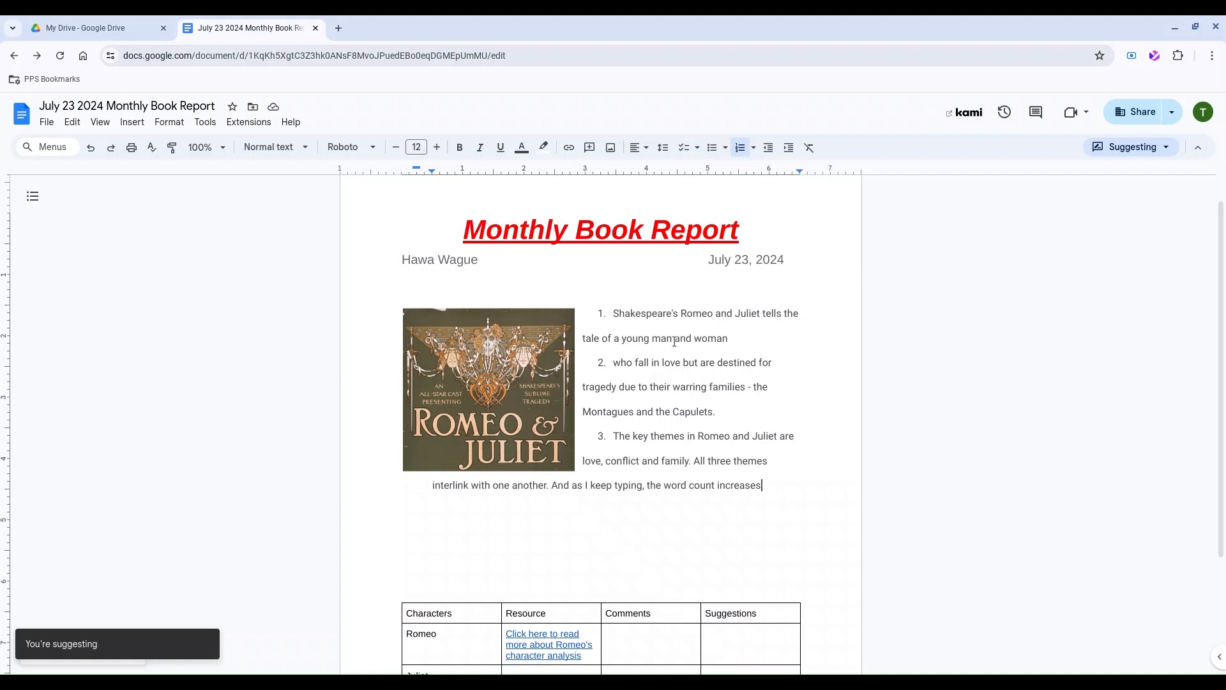
mouse_move(735, 338)
mouse_down()
mouse_move(645, 334)
mouse_move(735, 314)
mouse_up()
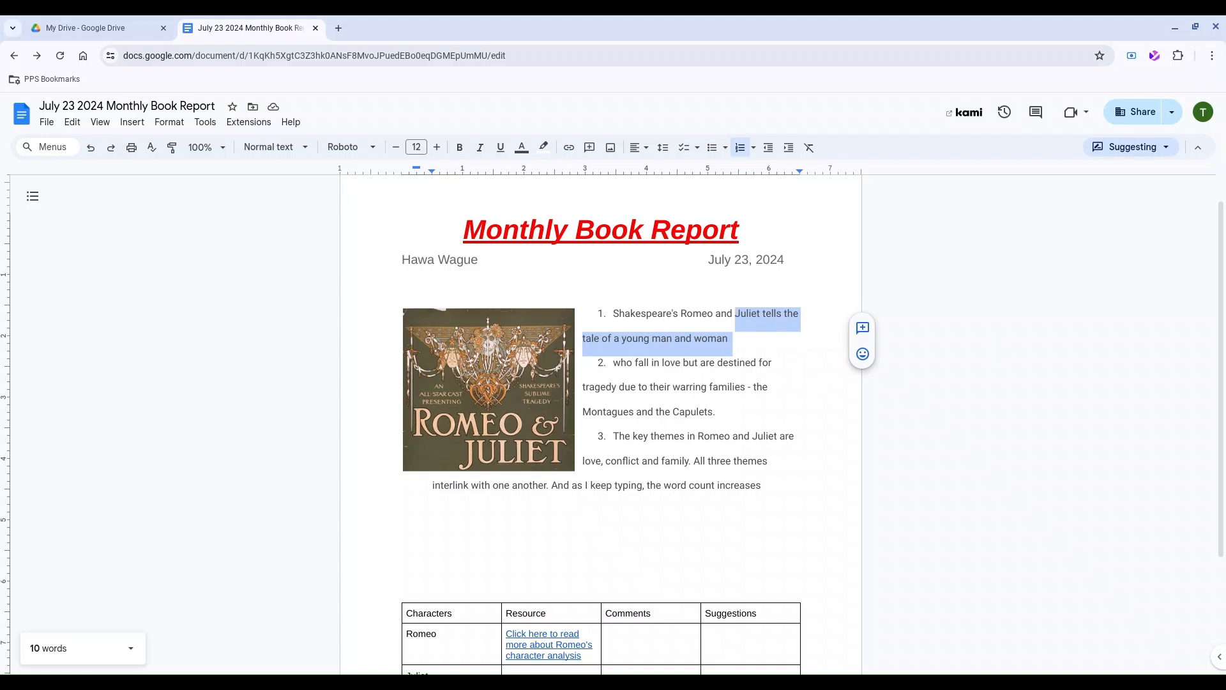
Suggest deleting the Juliet clause and reply 'Delete this and add more details'.
key(BackSpace)
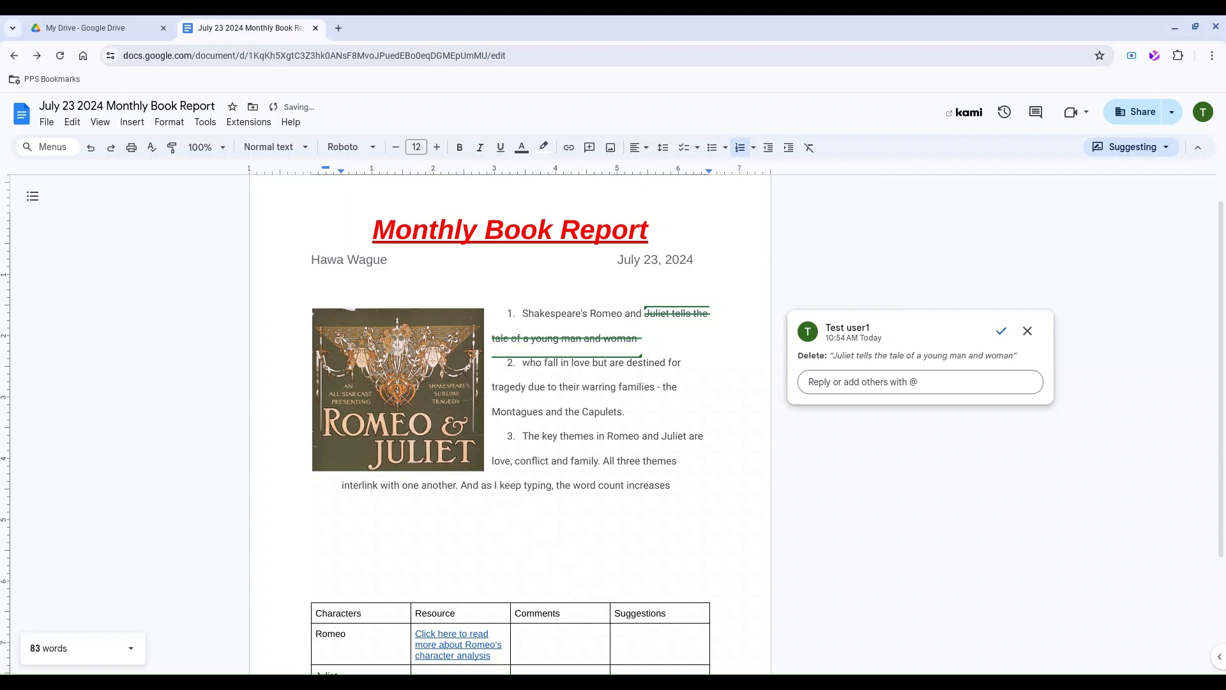
click(855, 382)
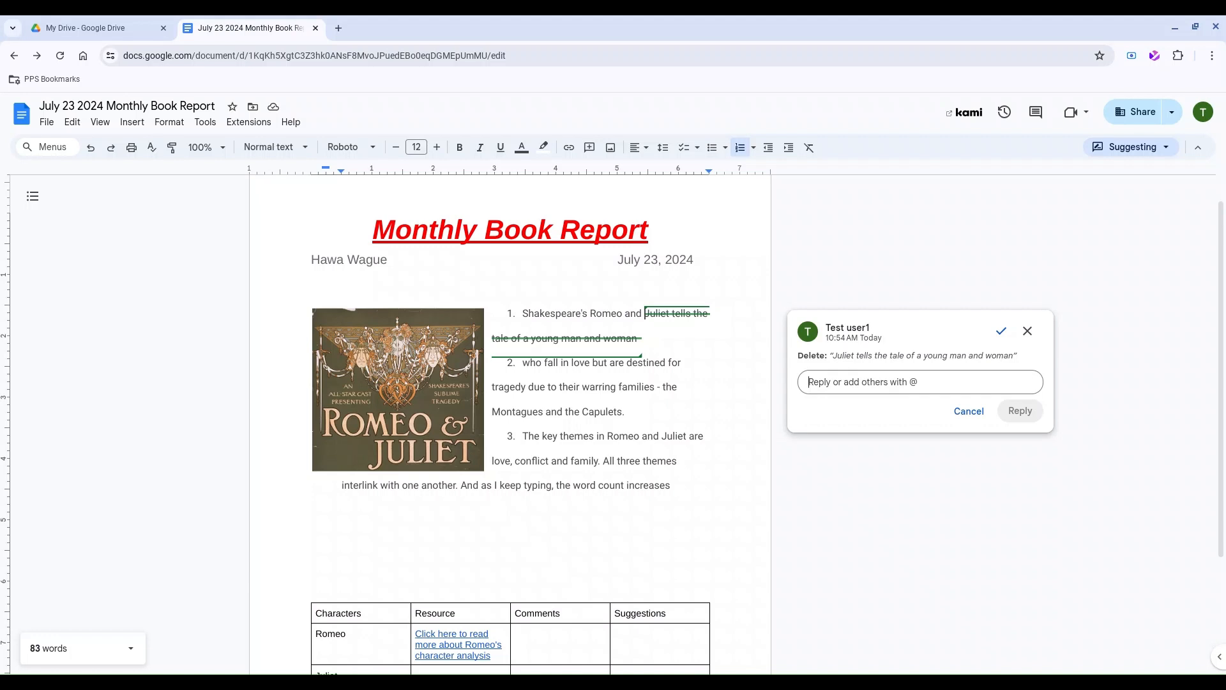
text(Delete)
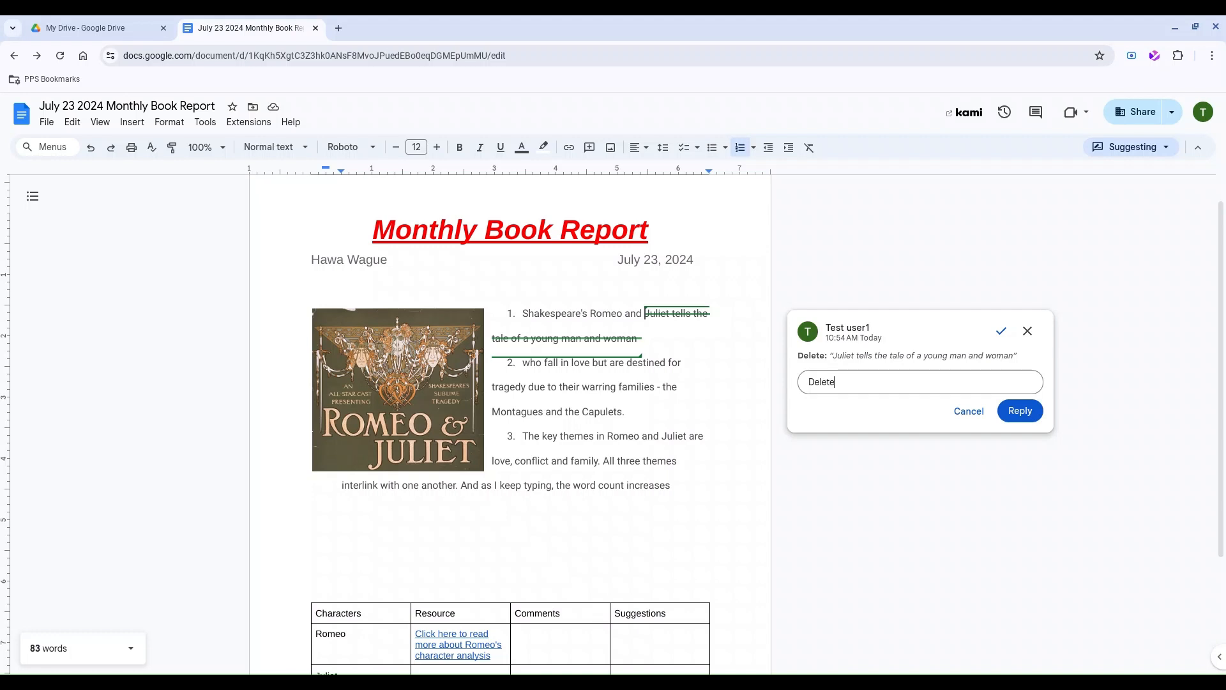
text( this and add more details)
click(1020, 412)
click(908, 440)
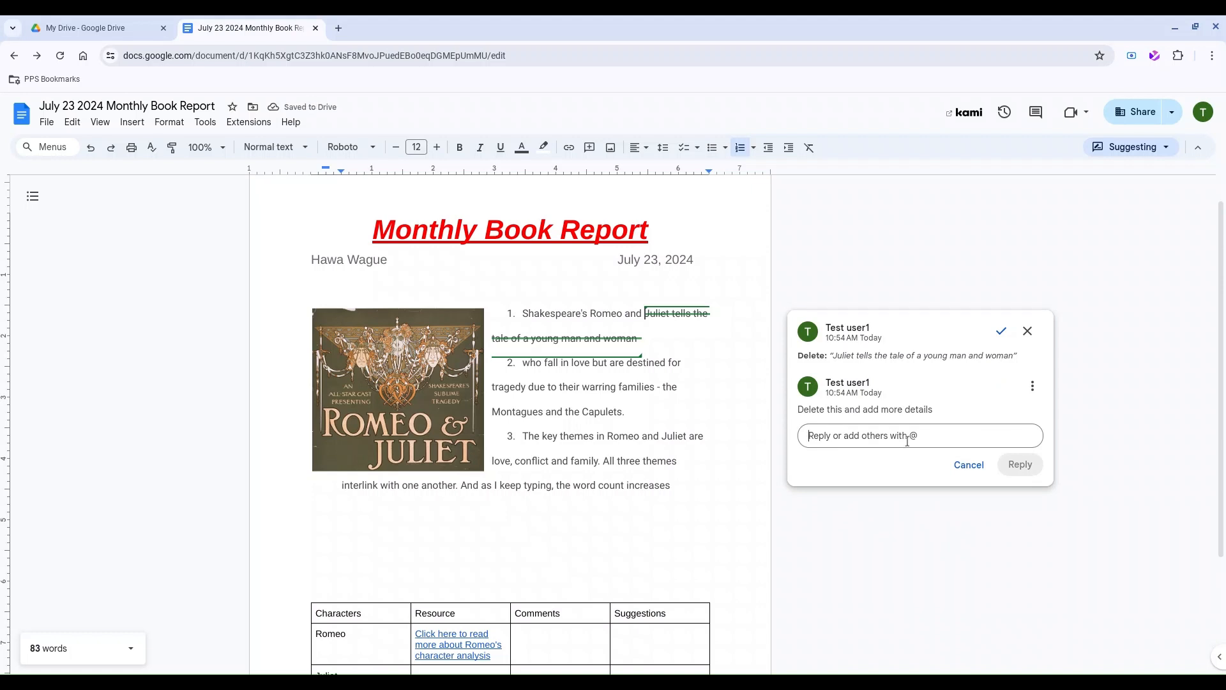
text(@)
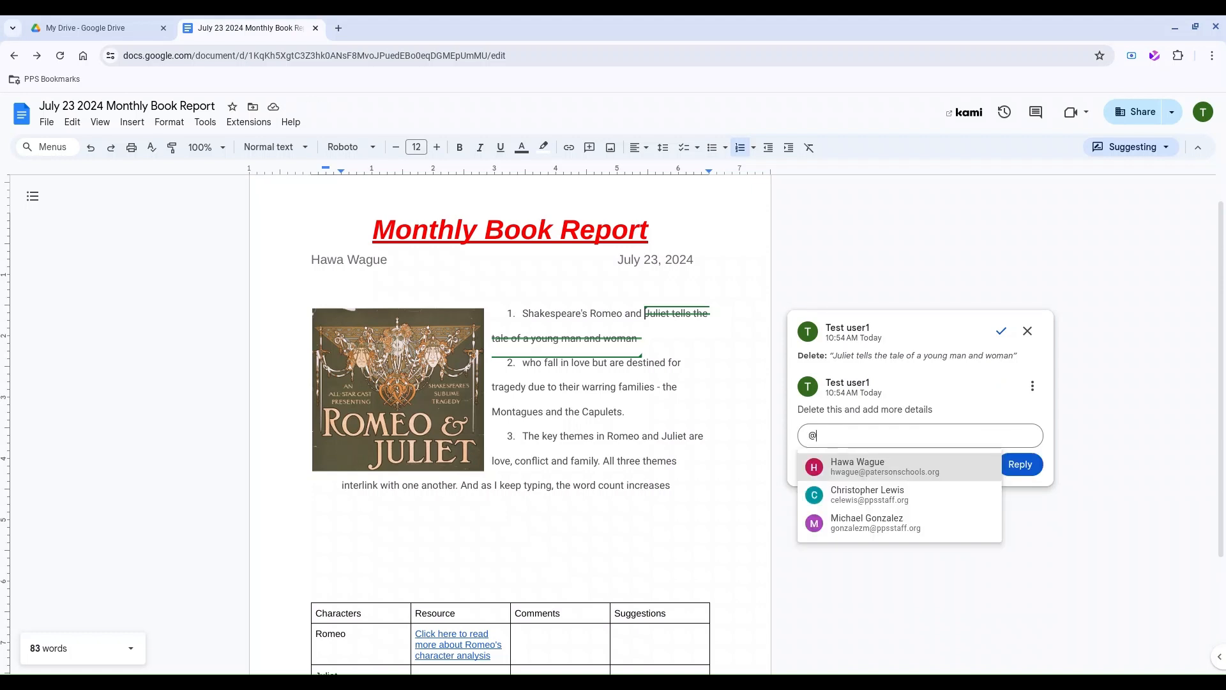
click(867, 471)
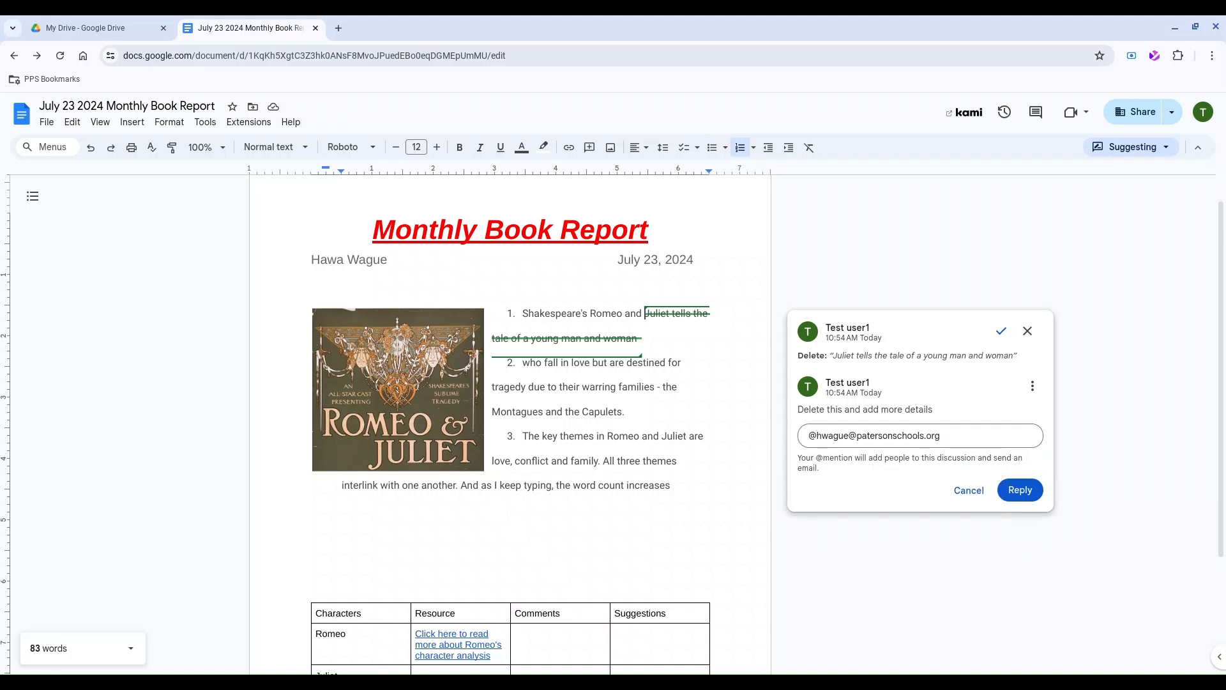
text(Make sure that the spelling is correct.)
click(1030, 506)
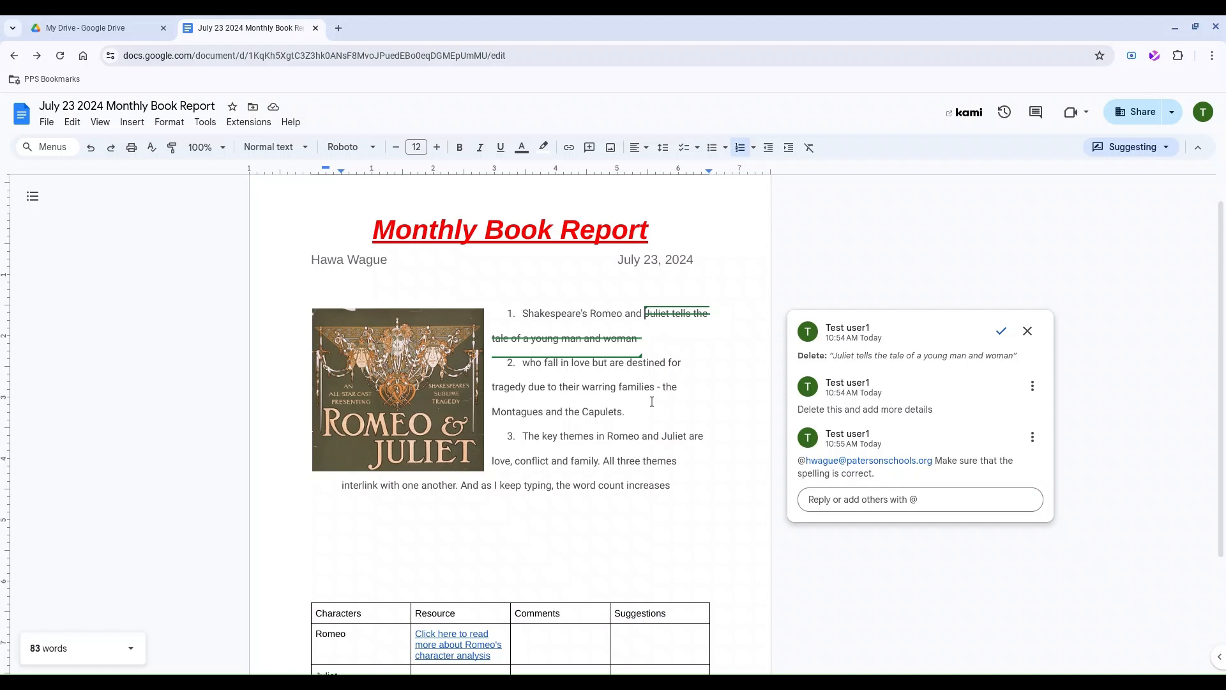
click(912, 572)
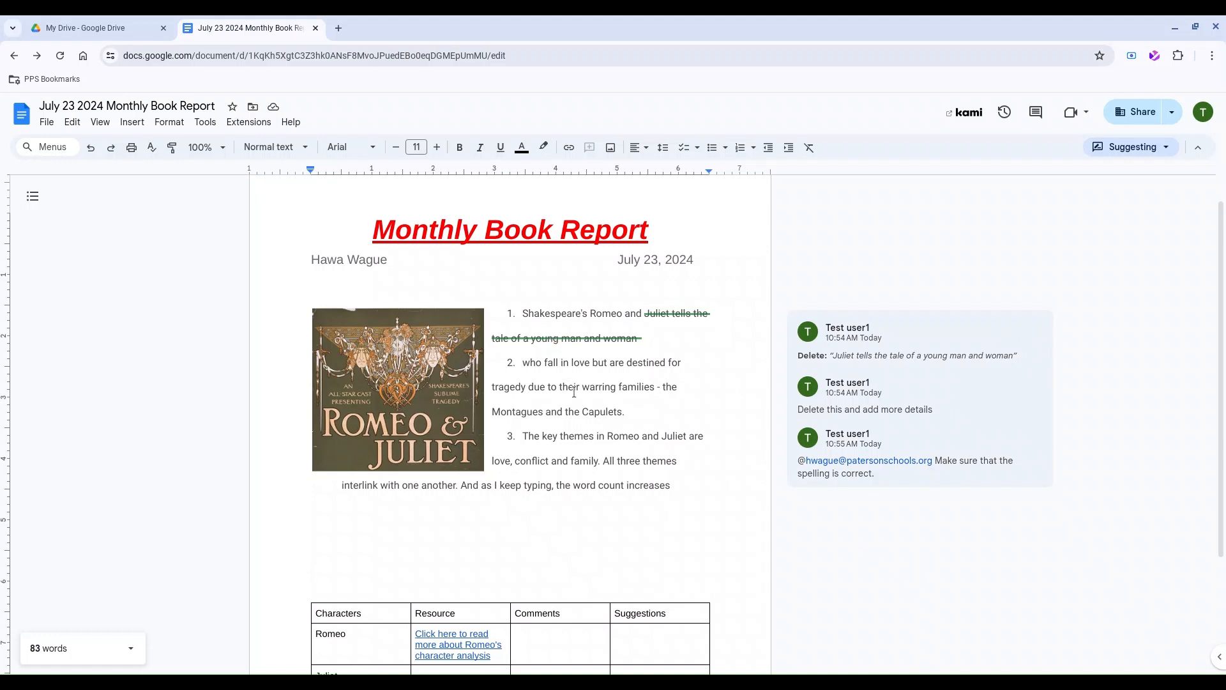
Switch from Suggesting back to Editing mode, keeping the Juliet deletion suggestion and its thread.
click(668, 314)
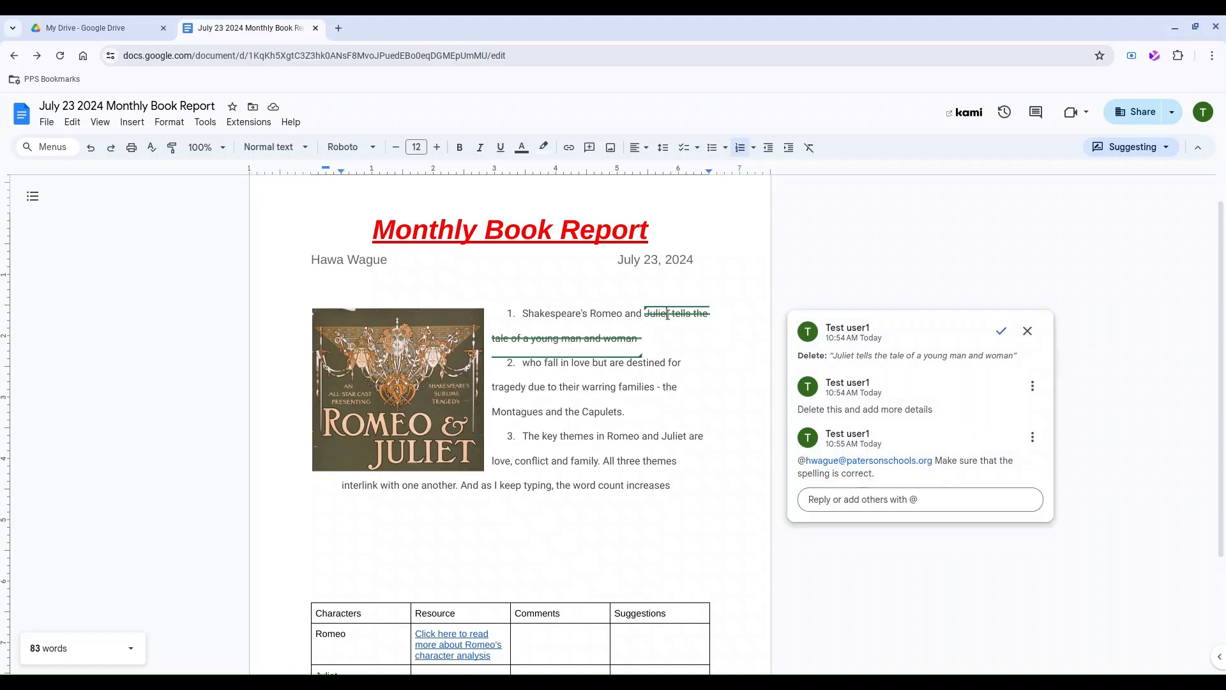
click(643, 369)
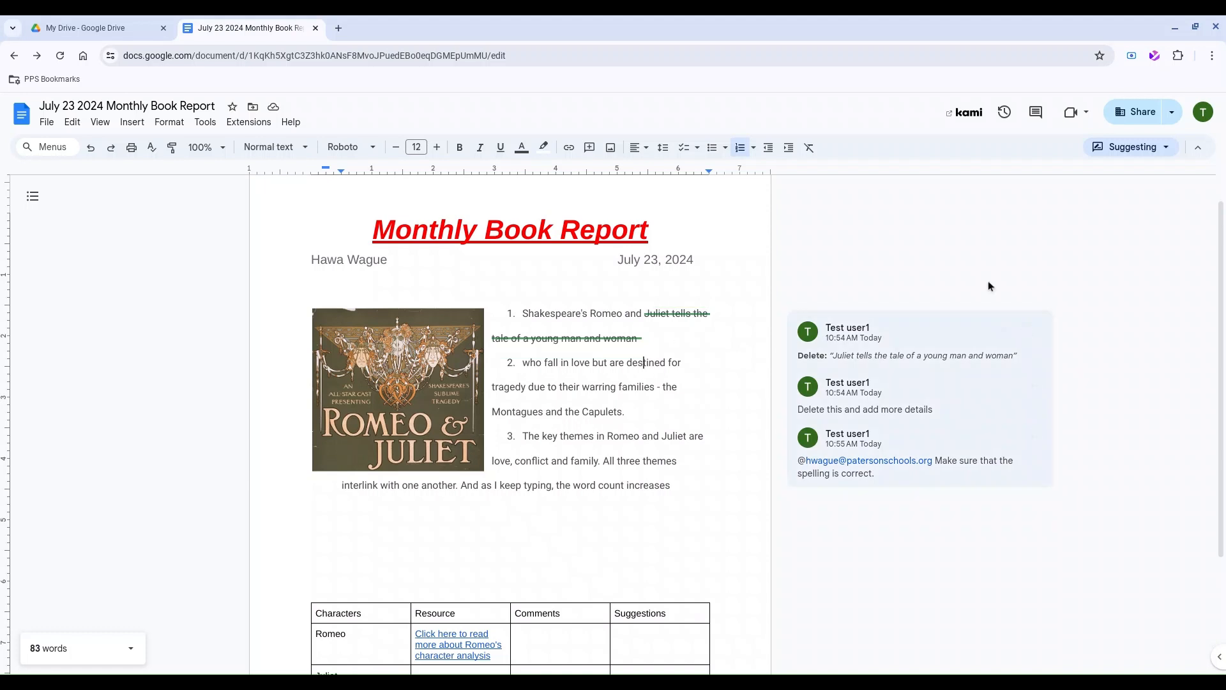
click(1126, 153)
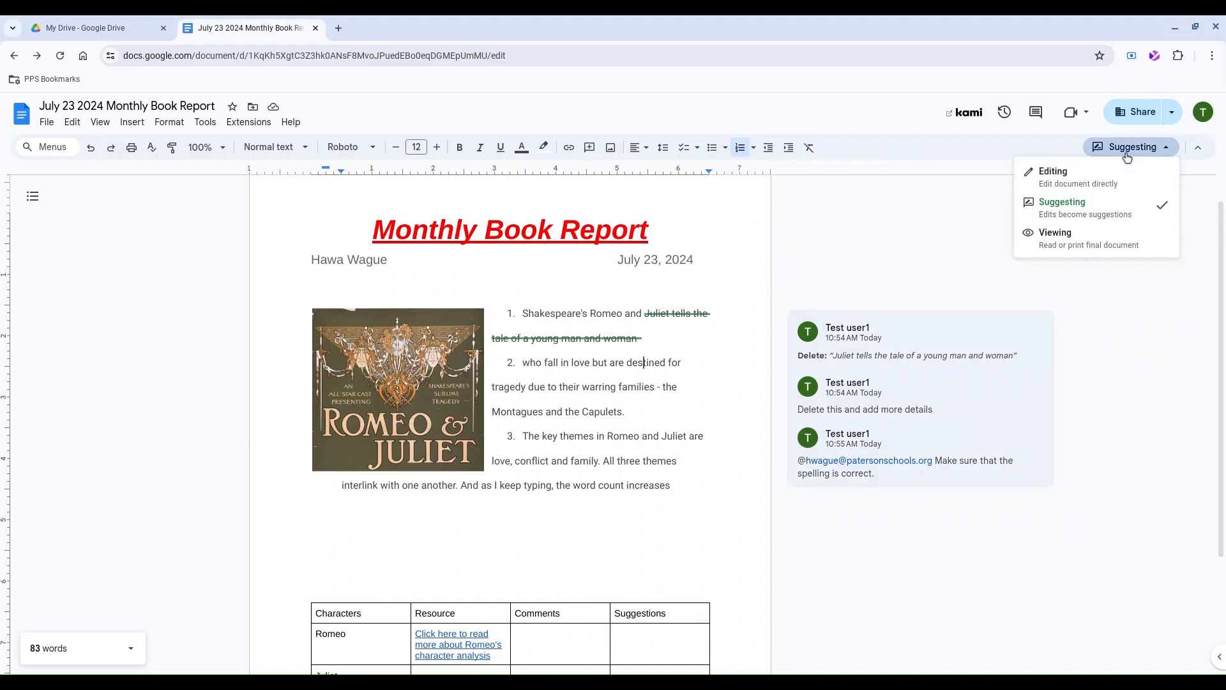
click(1113, 177)
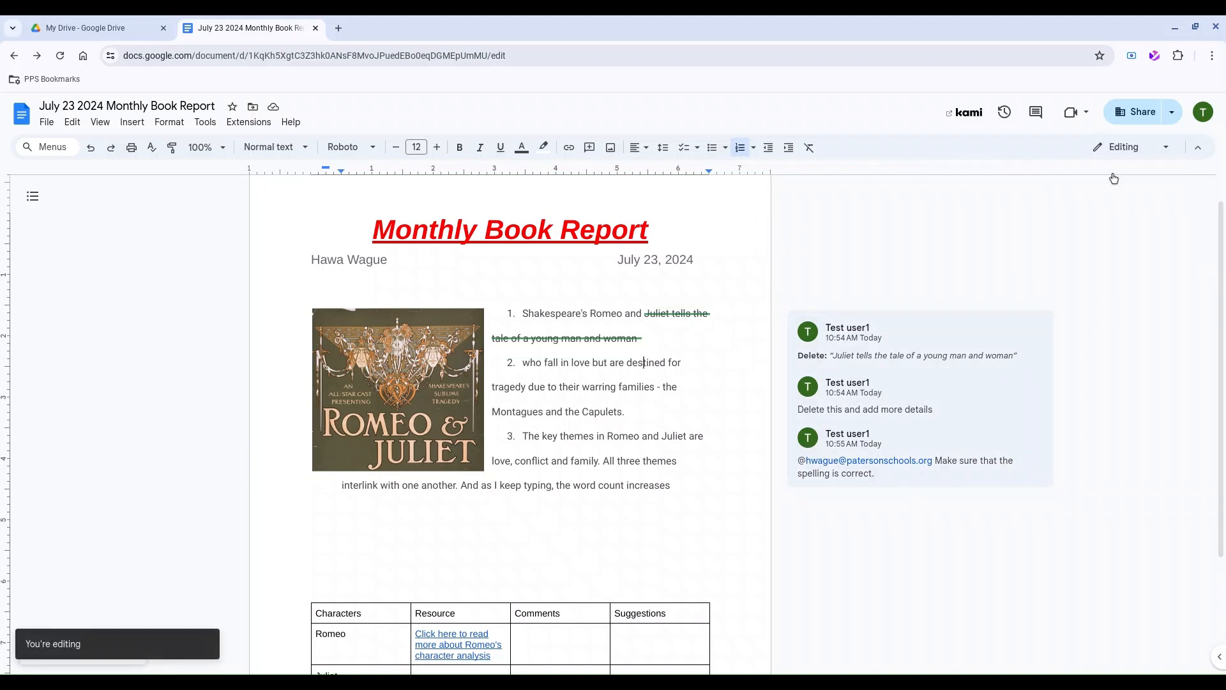
click(678, 312)
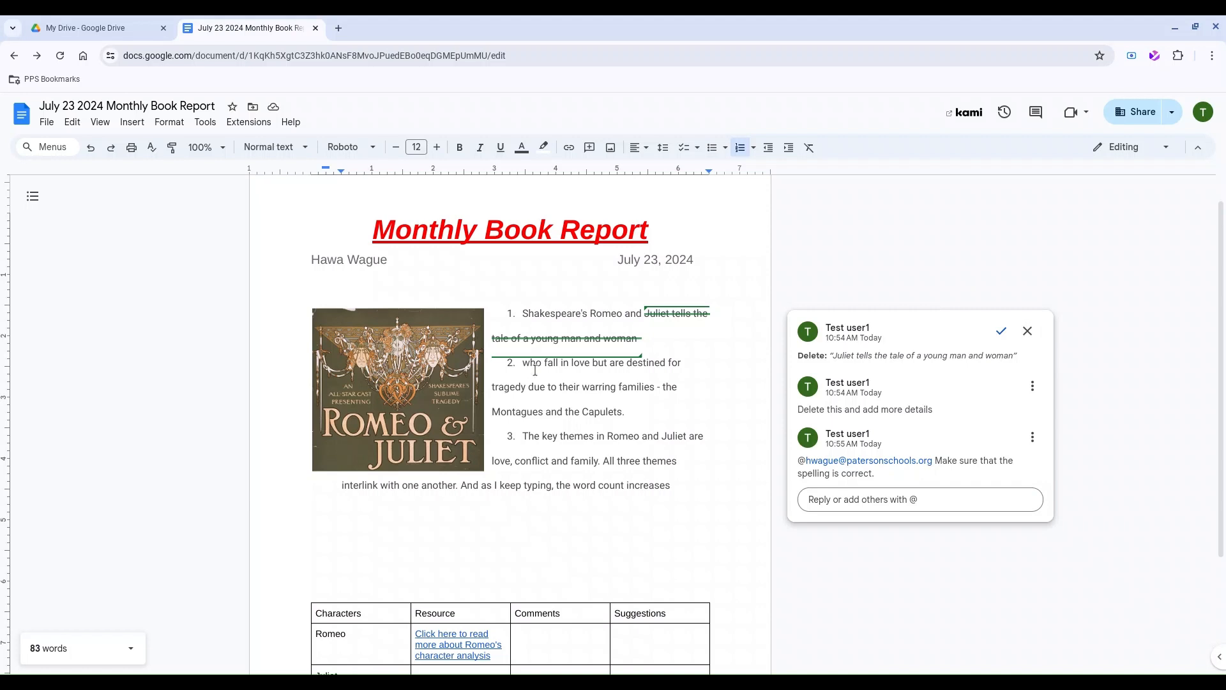
click(1098, 275)
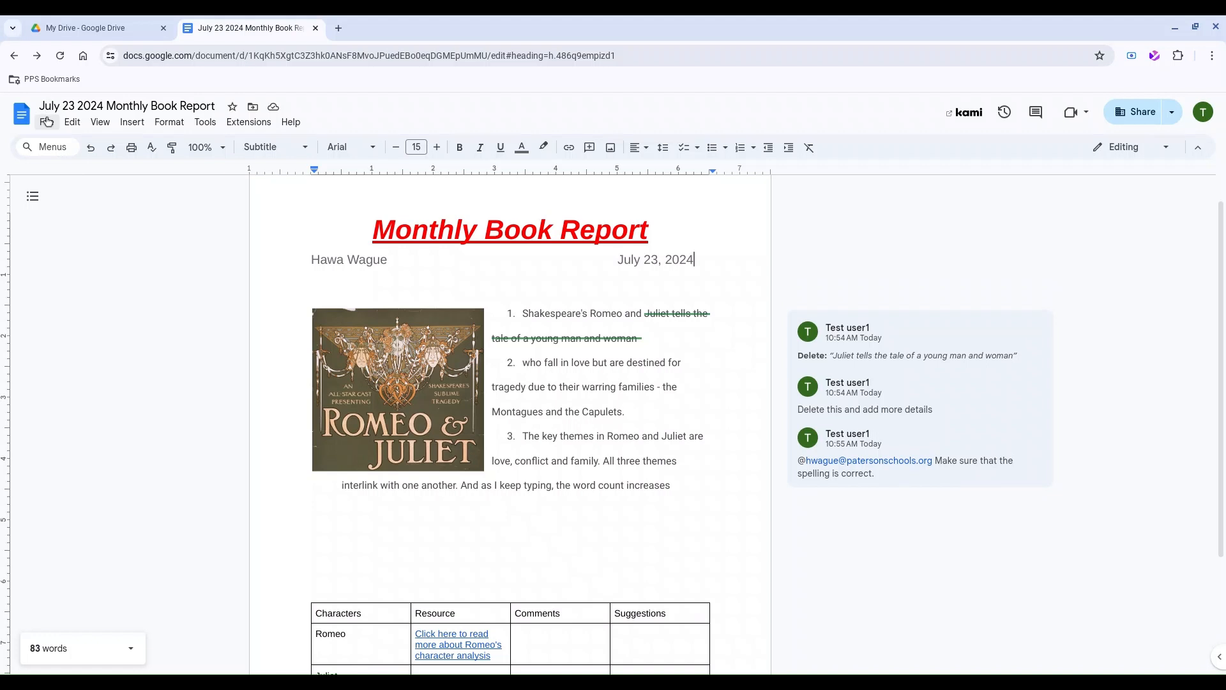
Make the Monthly Book Report available offline from the File menu.
click(46, 122)
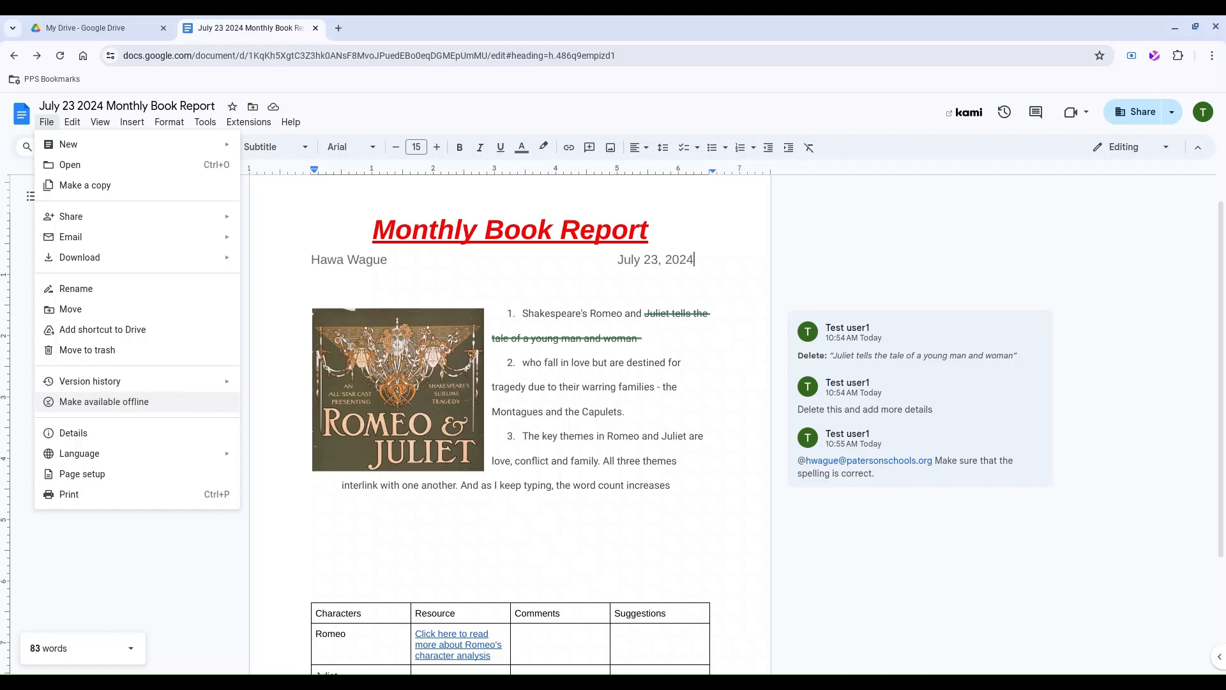
click(170, 406)
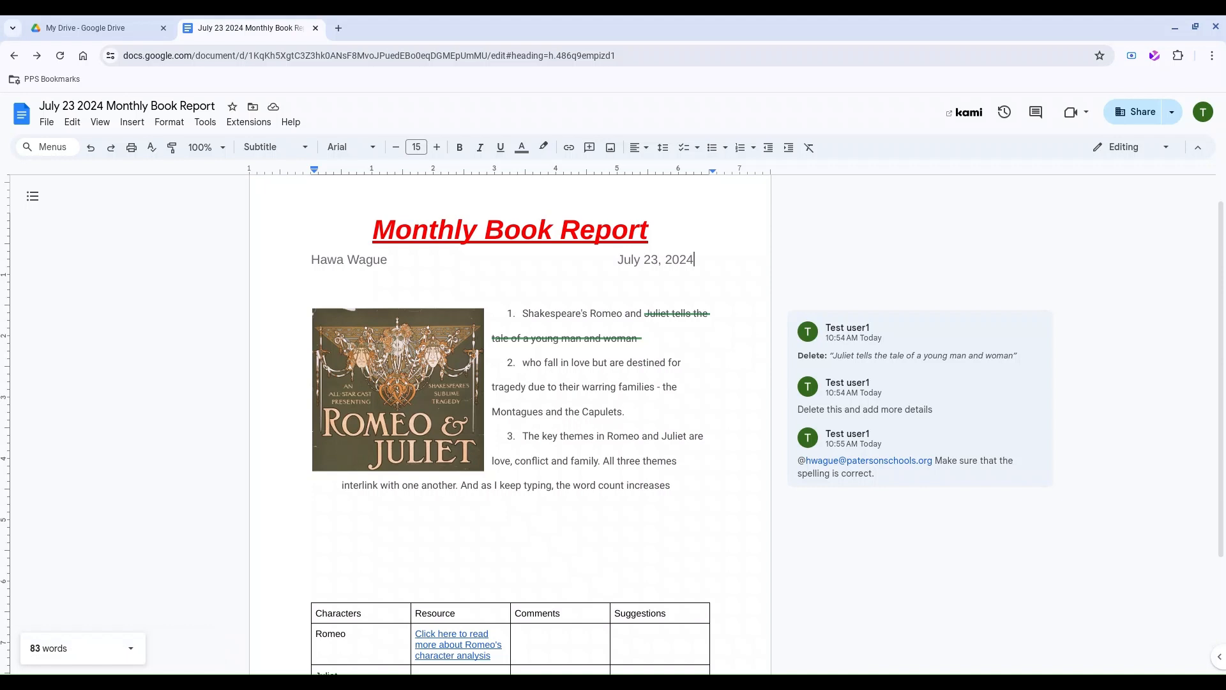
click(46, 122)
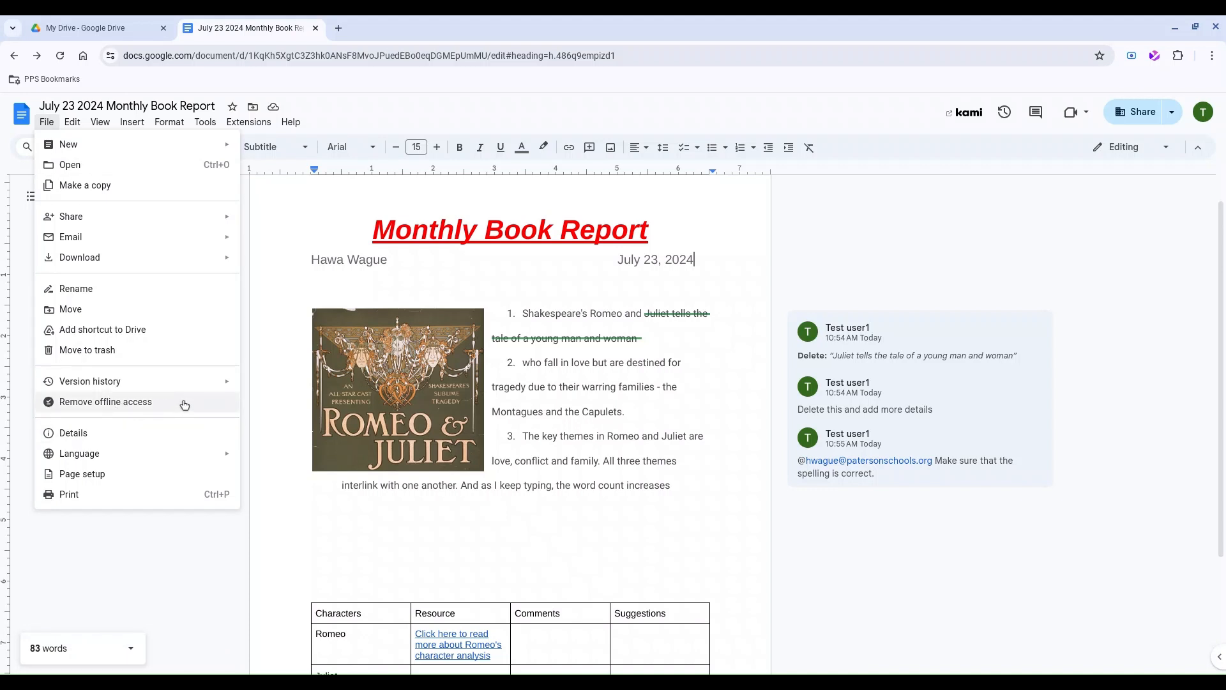
click(361, 563)
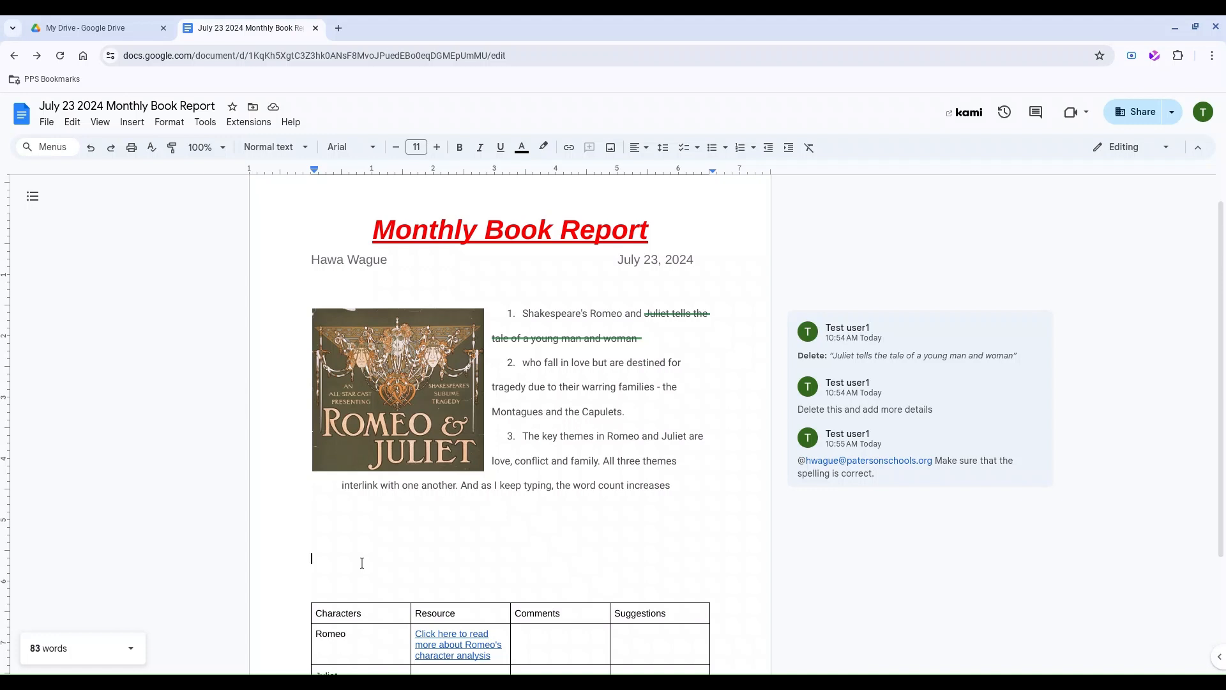